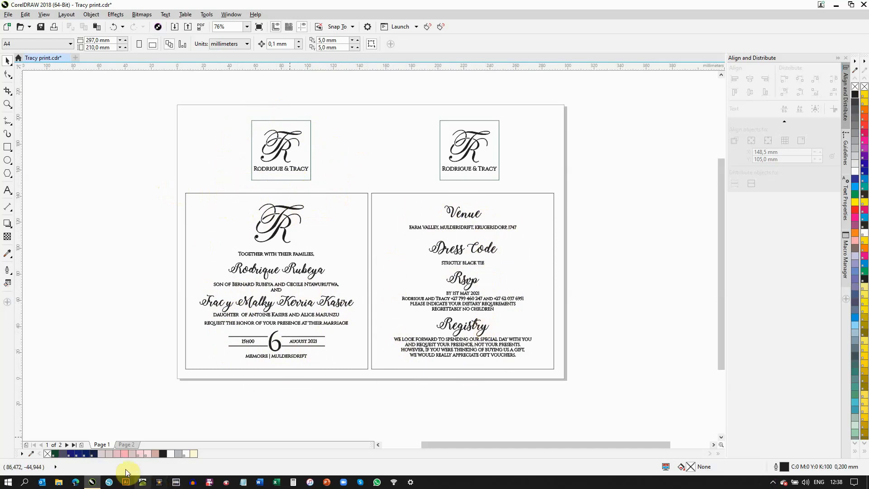
Insert a new page after page 1 and copy the first page's invitation card and the logo above it onto page 2.
{"action": "left_click", "coordinate": [79, 444]}
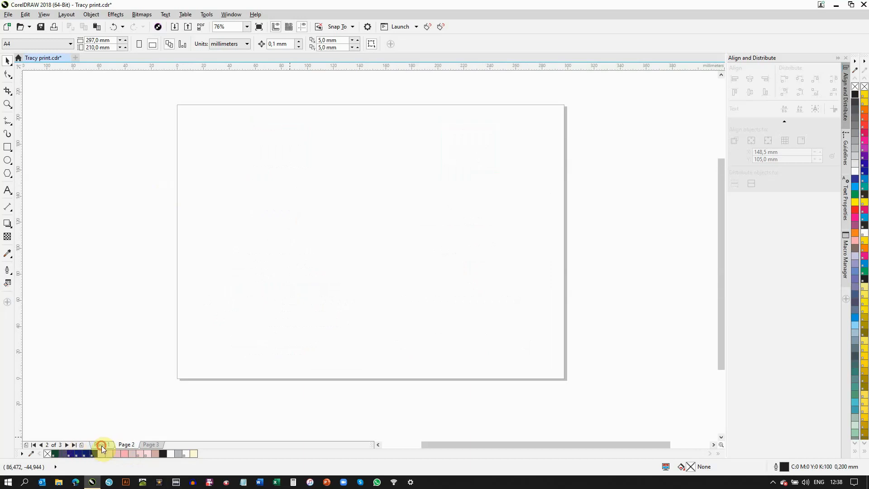
{"action": "left_click", "coordinate": [101, 444]}
{"action": "left_click_drag", "start_coordinate": [205, 156], "coordinate": [373, 388]}
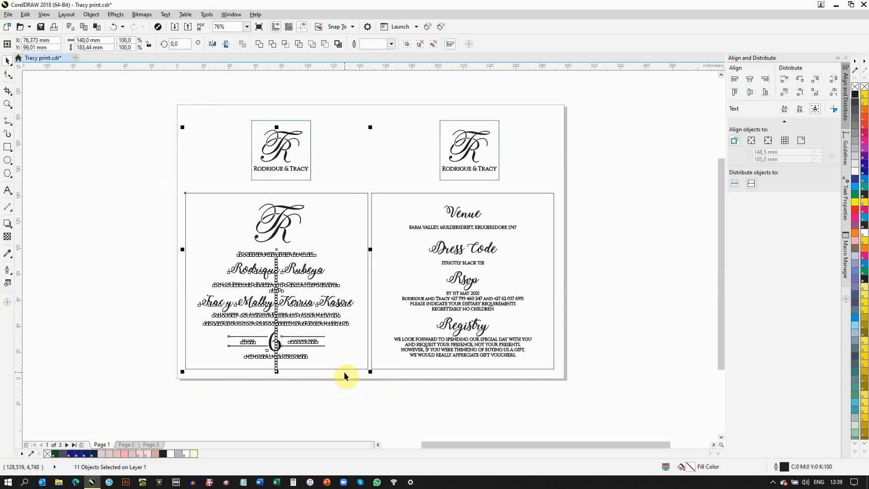
{"action": "left_click", "coordinate": [126, 445]}
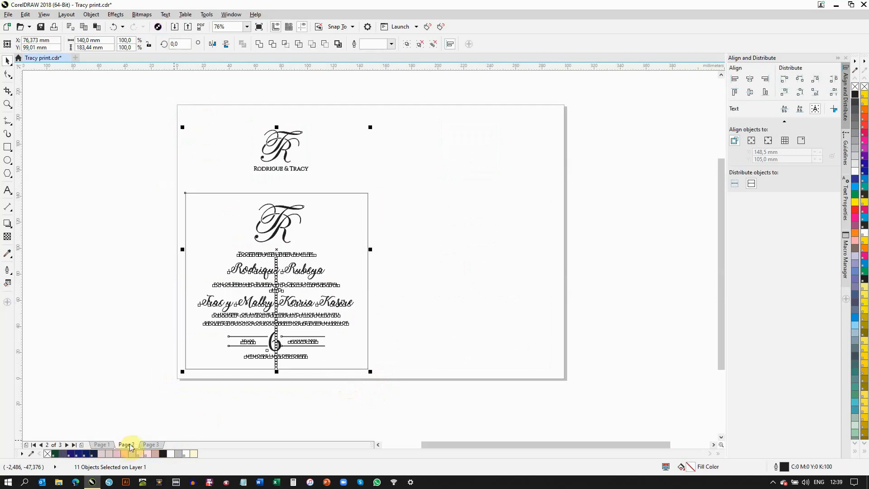
{"action": "left_click", "coordinate": [124, 217]}
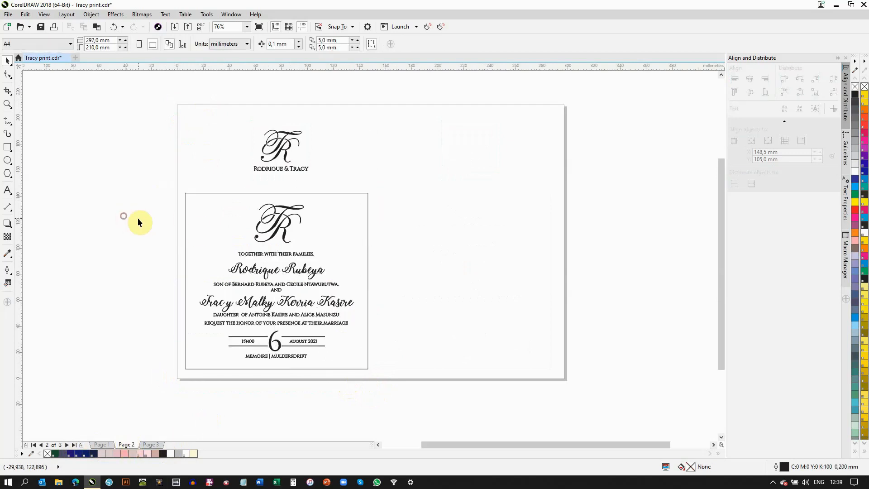
Draw a 140 × 135 mm rectangle beside the invitation card on page 2 and line it up with the card's frame.
{"action": "left_click", "coordinate": [190, 194]}
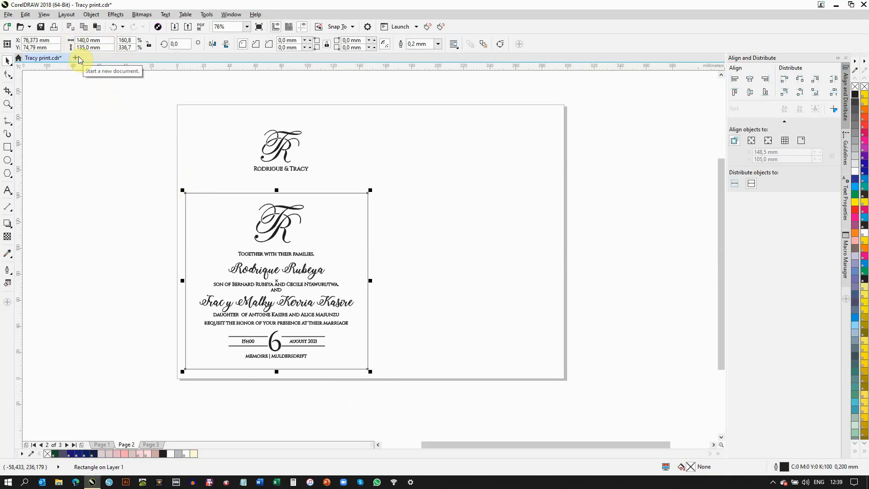
{"action": "left_click", "coordinate": [8, 148]}
{"action": "left_click_drag", "start_coordinate": [383, 193], "coordinate": [540, 360]}
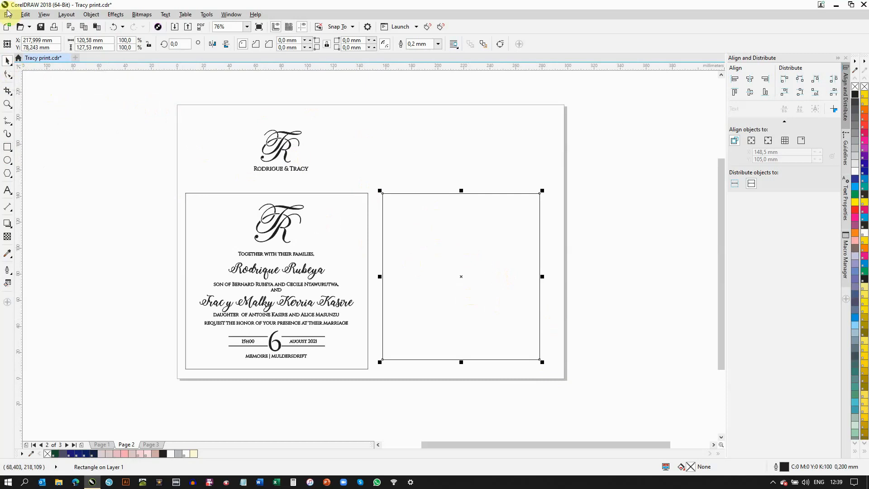
{"action": "double_click", "coordinate": [89, 39]}
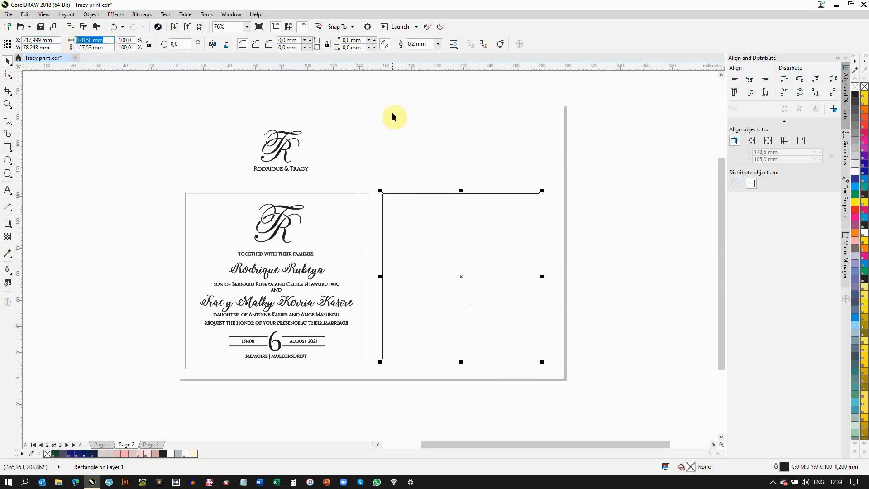
{"action": "type", "text": "140"}
{"action": "double_click", "coordinate": [93, 48]}
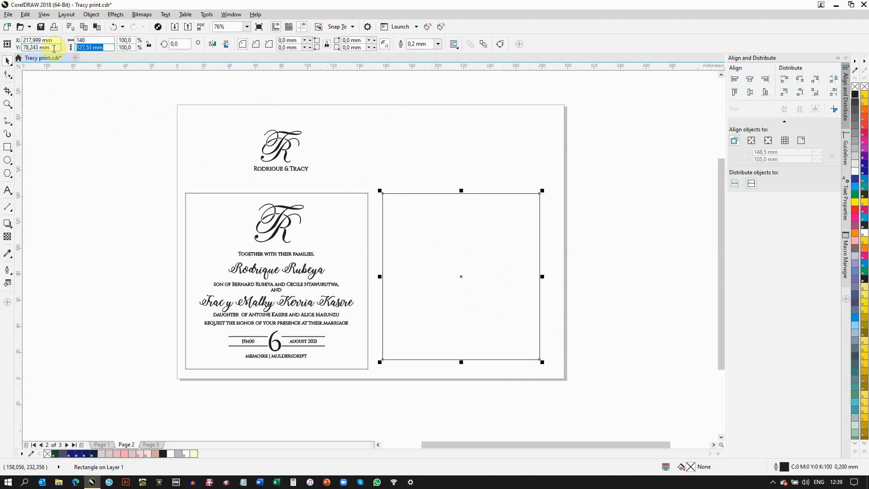
{"action": "type", "text": "135"}
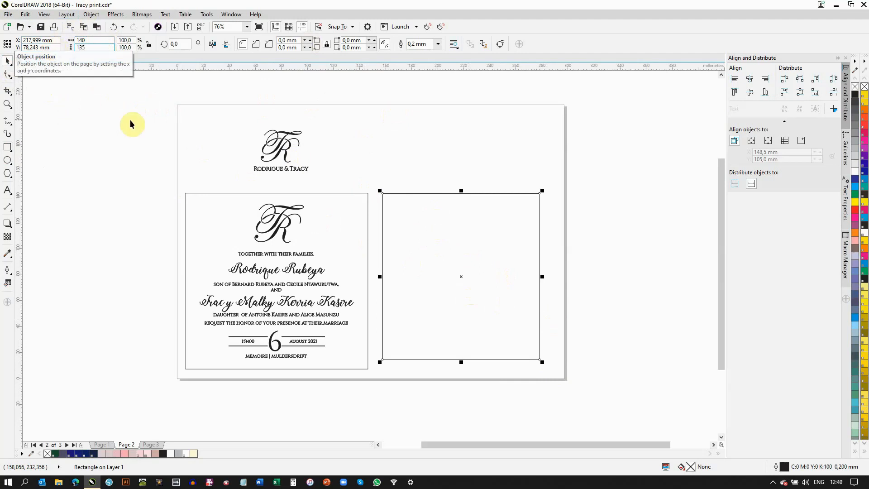
{"action": "key", "text": "Return"}
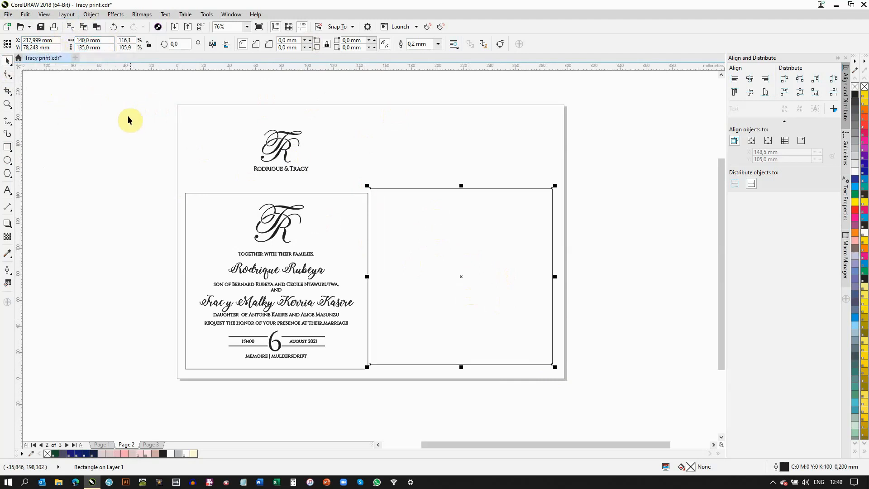
{"action": "mouse_move", "coordinate": [454, 277]}
{"action": "left_mouse_down"}
{"action": "mouse_move", "coordinate": [462, 287]}
{"action": "mouse_move", "coordinate": [459, 274]}
{"action": "left_mouse_up"}
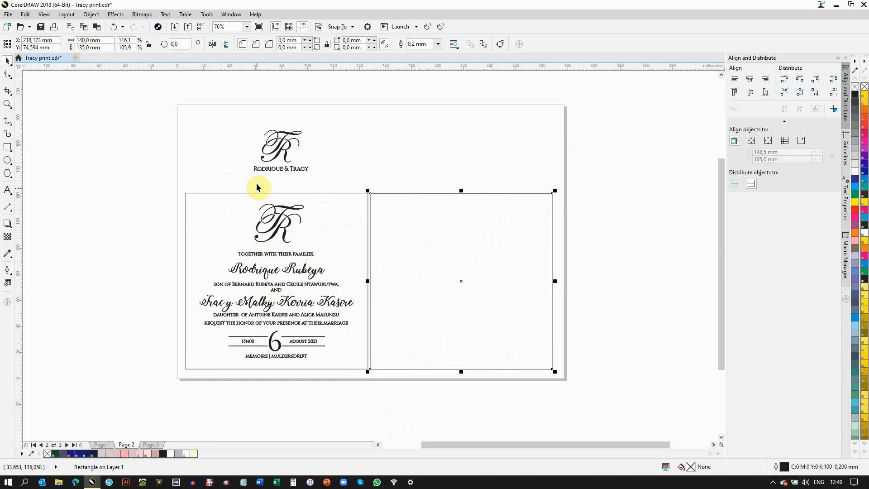
Duplicate the TR monogram from the invitation card and place the copy above the empty rectangle.
{"action": "left_click", "coordinate": [281, 226]}
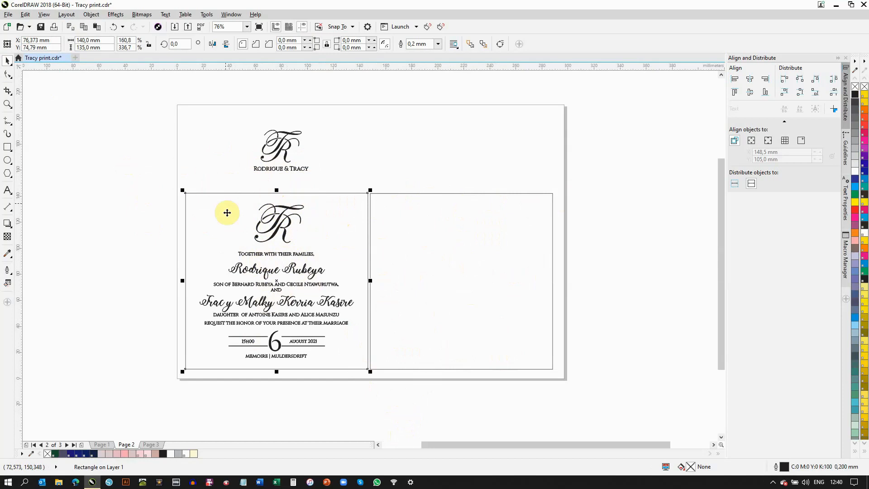
{"action": "left_click", "coordinate": [137, 173]}
{"action": "left_click", "coordinate": [287, 245]}
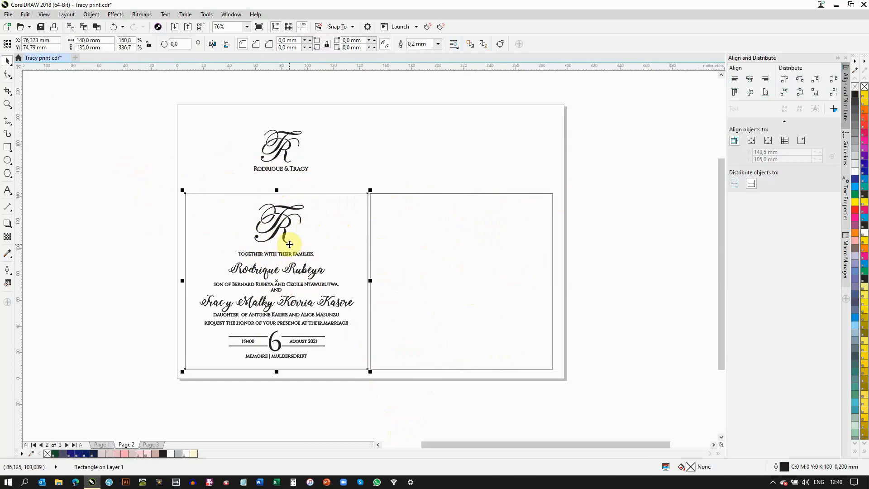
{"action": "left_click", "coordinate": [147, 200]}
{"action": "left_click", "coordinate": [273, 227]}
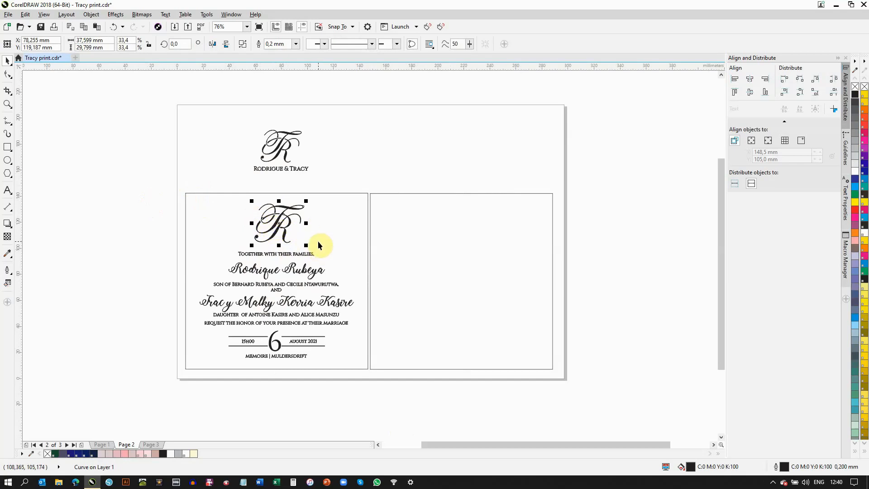
{"action": "left_click_drag", "start_coordinate": [294, 233], "coordinate": [453, 152]}
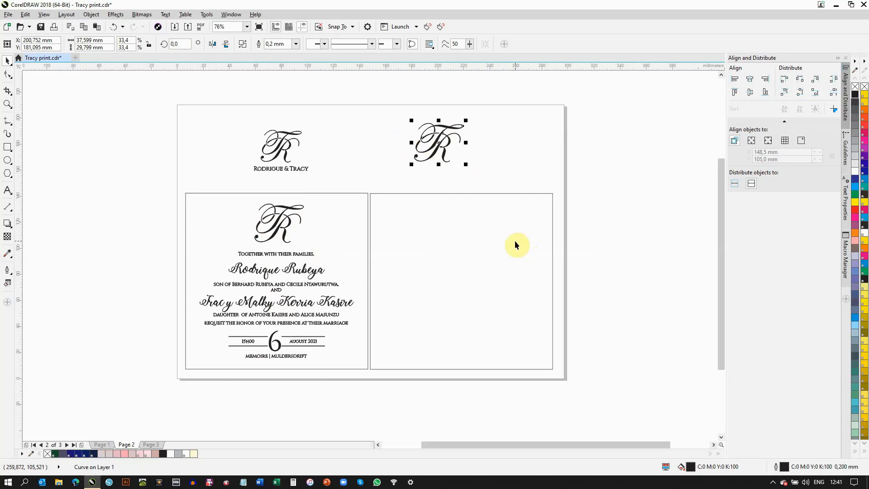
Centre the duplicated monogram horizontally on the empty rectangle and move it down inside the rectangle's upper edge.
{"action": "left_click", "coordinate": [504, 194], "text": "shift"}
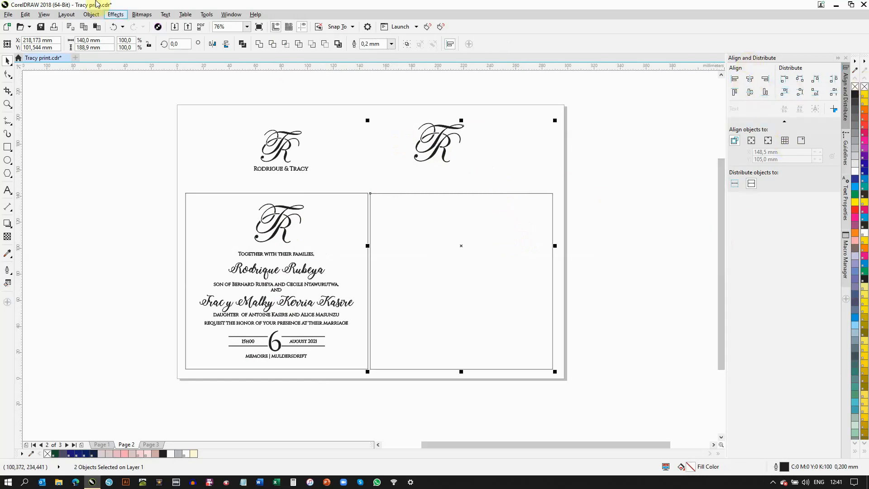
{"action": "left_click", "coordinate": [74, 17]}
{"action": "mouse_move", "coordinate": [90, 17]}
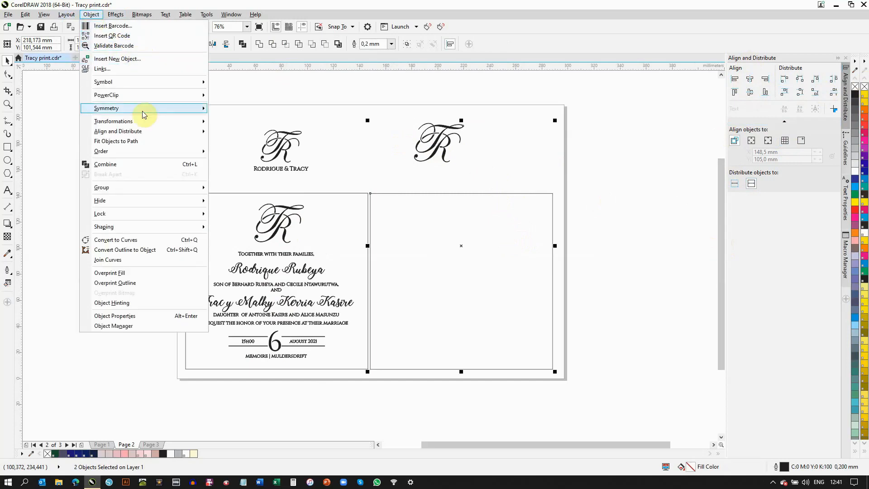
{"action": "mouse_move", "coordinate": [137, 133]}
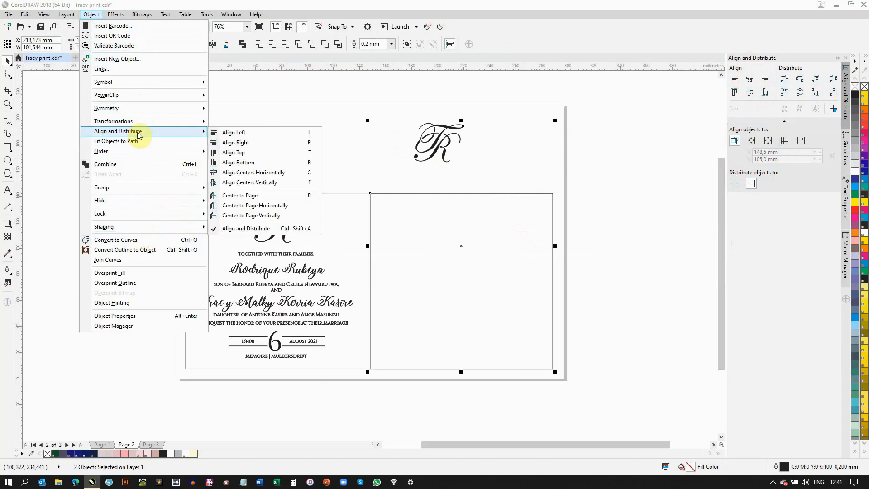
{"action": "left_click", "coordinate": [615, 162]}
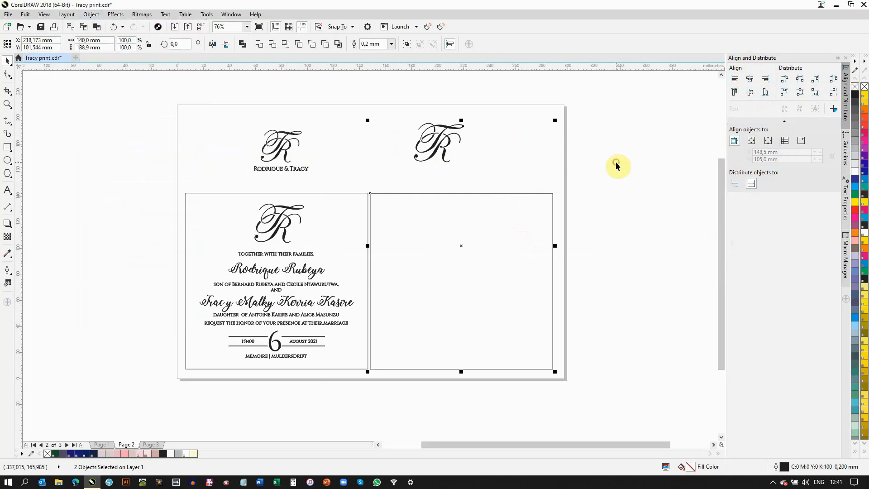
{"action": "left_click", "coordinate": [749, 79]}
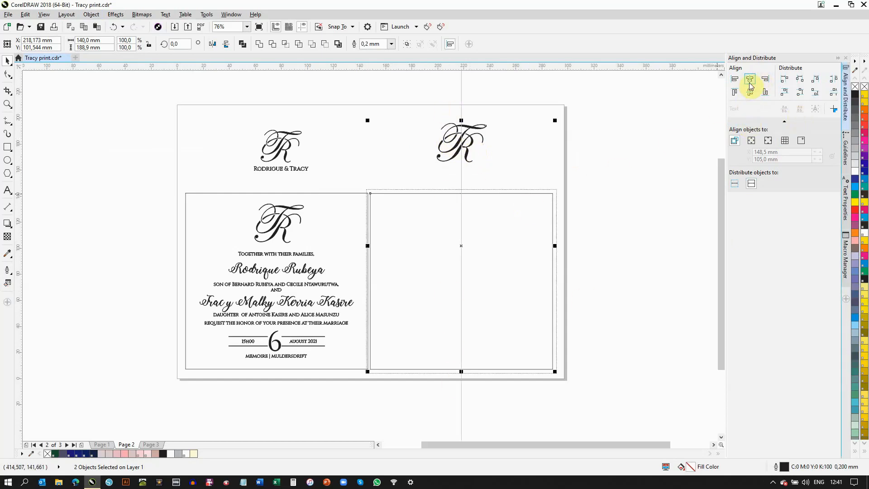
{"action": "left_click", "coordinate": [605, 242]}
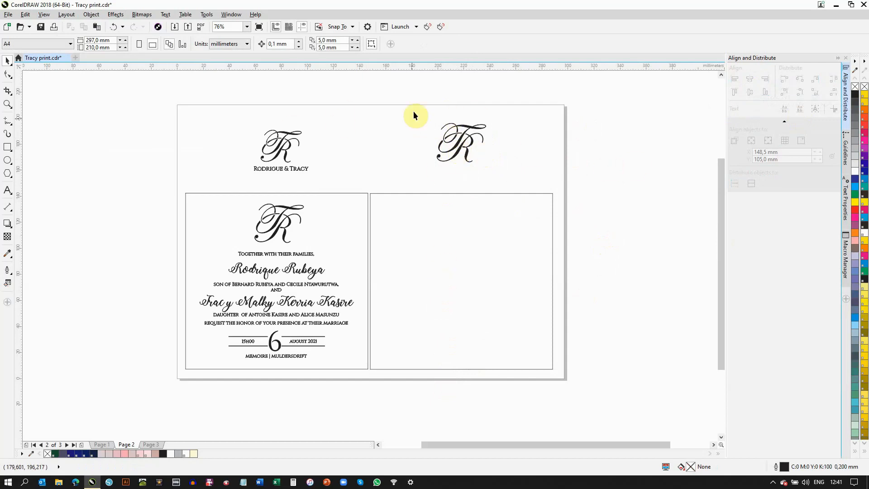
{"action": "left_click", "coordinate": [464, 146]}
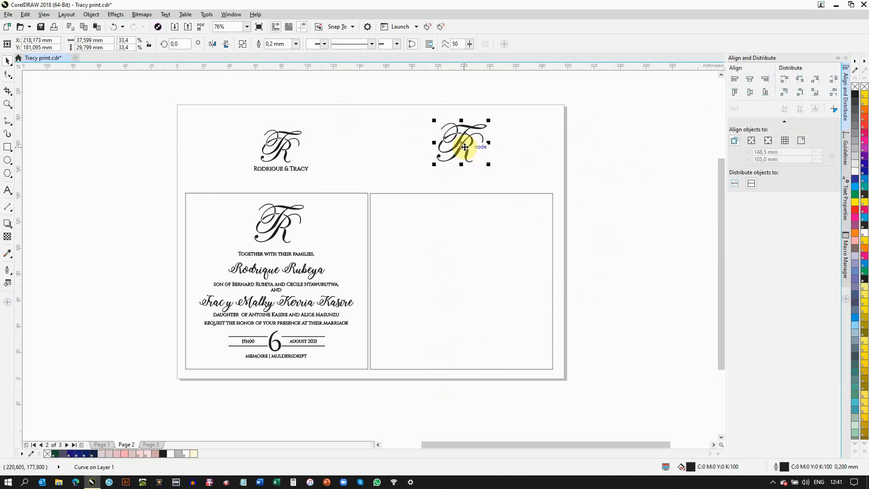
{"action": "left_click_drag", "start_coordinate": [465, 147], "coordinate": [473, 229]}
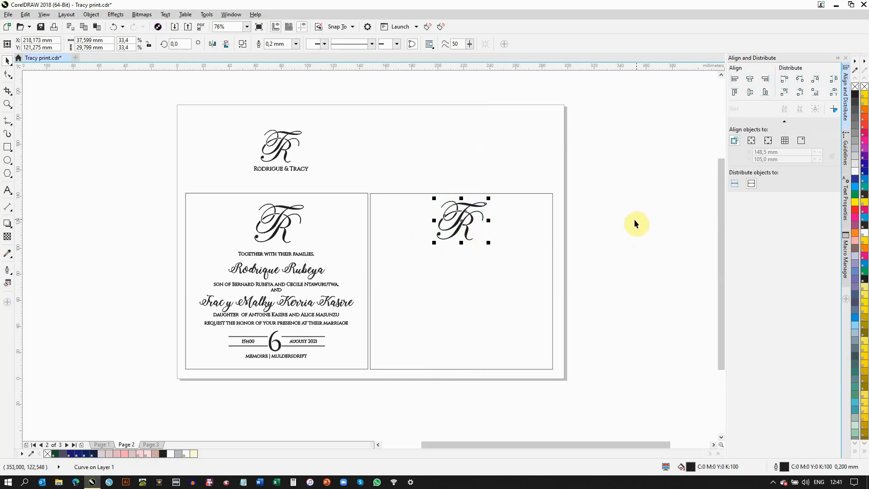
Switch to Notepad, open the saved invitation text file and copy the first block, from "Together with their families," to "memoire | muldersdrift".
{"action": "left_click", "coordinate": [244, 484]}
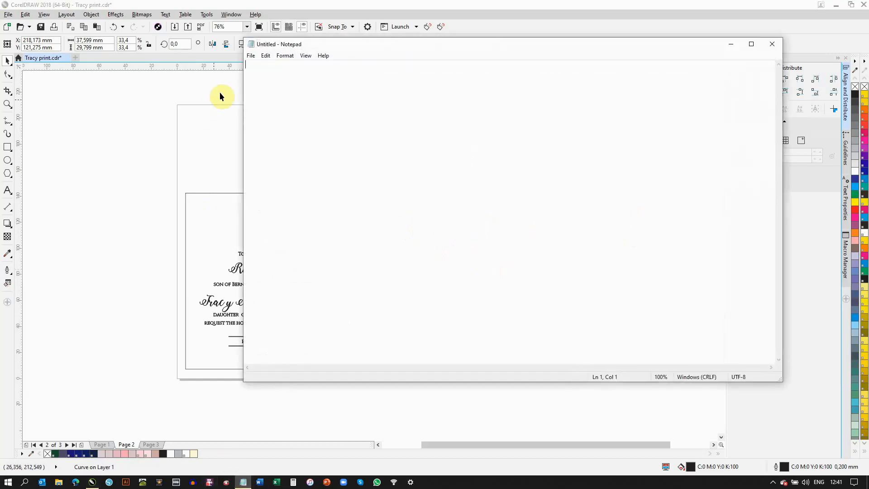
{"action": "left_click", "coordinate": [250, 56]}
{"action": "left_click", "coordinate": [269, 85]}
{"action": "double_click", "coordinate": [449, 254]}
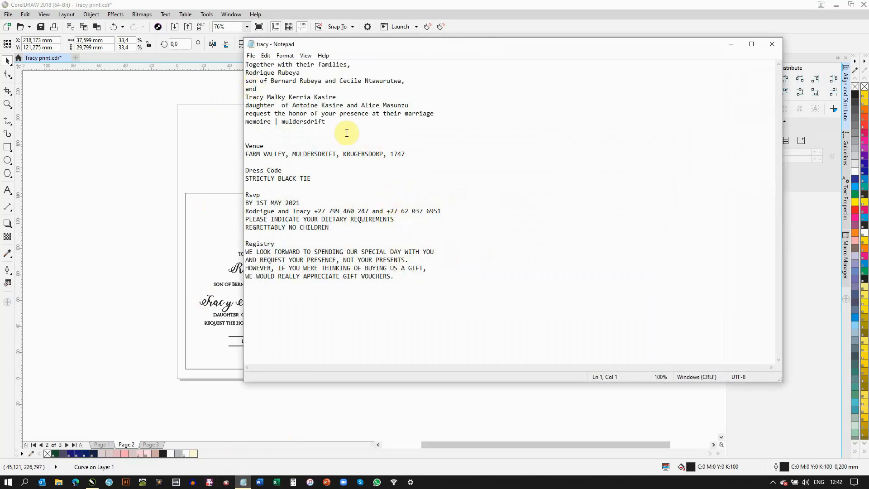
{"action": "left_click_drag", "start_coordinate": [345, 128], "coordinate": [221, 57]}
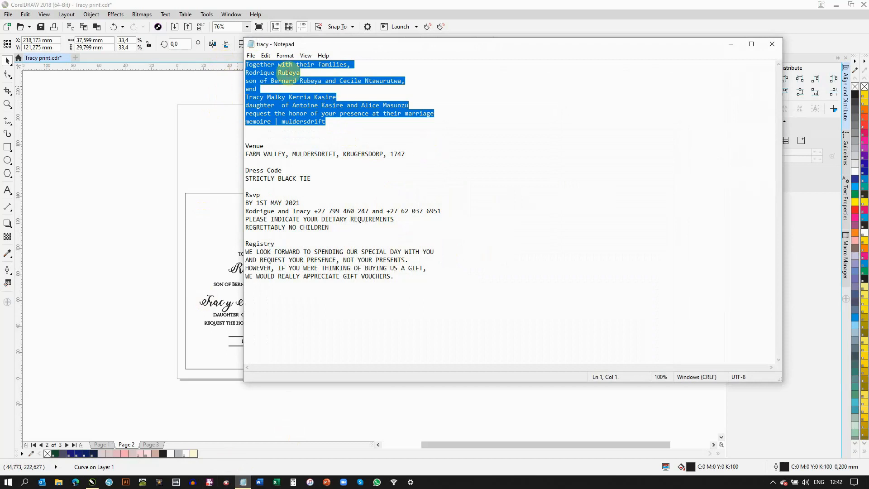
Switch back to CorelDRAW and paste the copied invitation wording as artistic text in the blank area to the right of the page.
{"action": "left_click", "coordinate": [142, 312]}
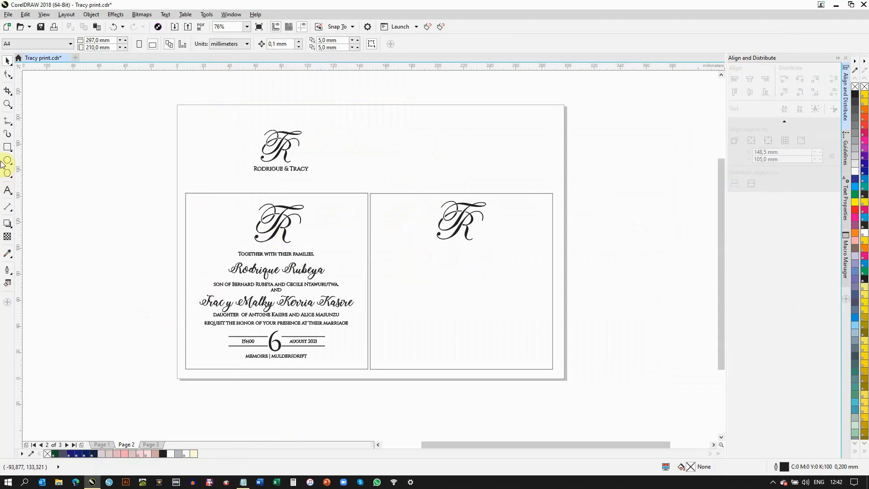
{"action": "left_click", "coordinate": [7, 191]}
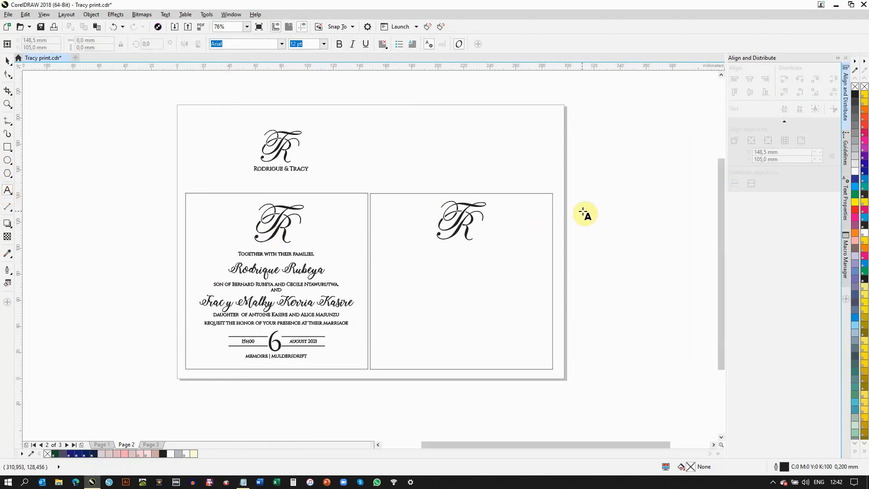
{"action": "left_click", "coordinate": [581, 212]}
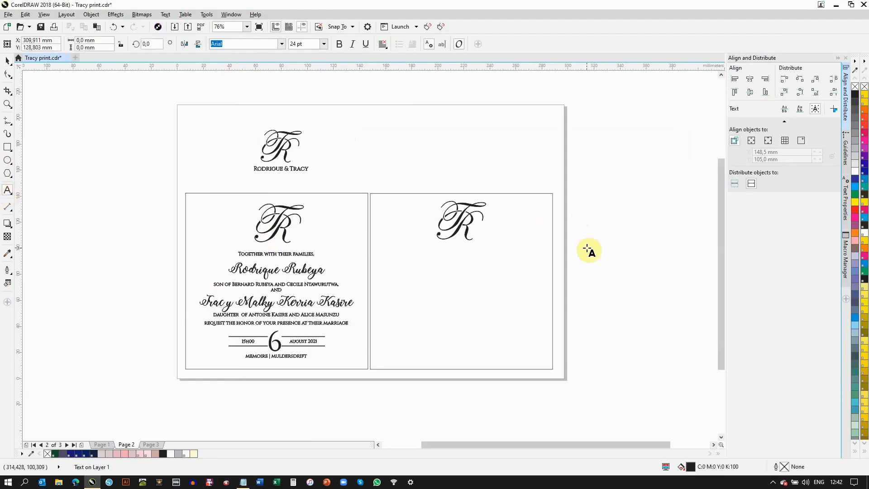
{"action": "key", "text": "ctrl+v"}
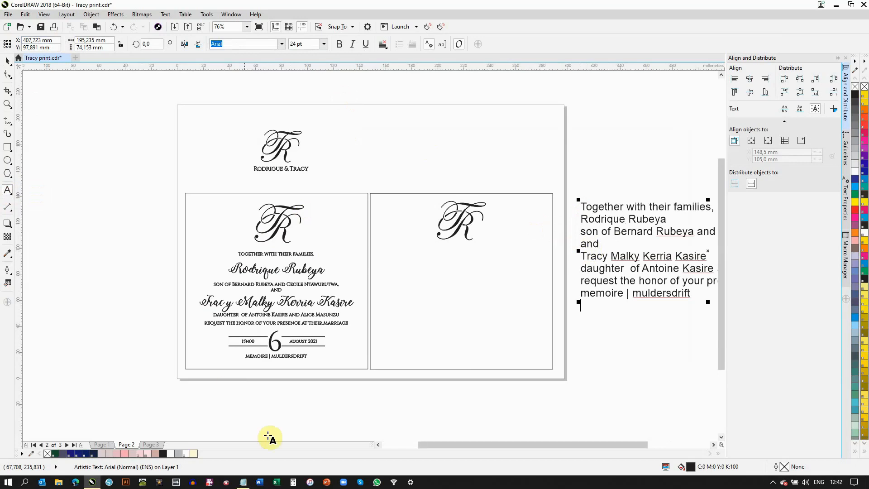
{"action": "left_click_drag", "start_coordinate": [427, 447], "coordinate": [466, 447]}
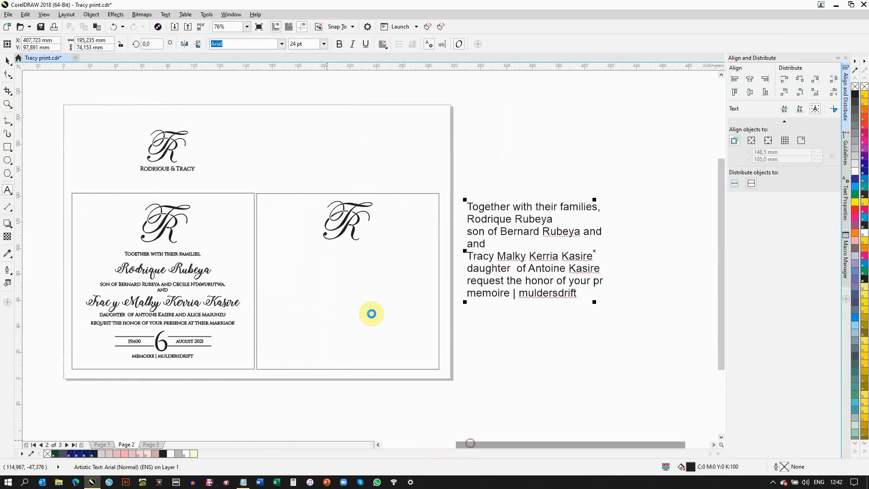
Move the pasted text block down beside the empty card, to about X 403 mm and Y 74 mm, and leave it selected.
{"action": "left_click", "coordinate": [8, 60]}
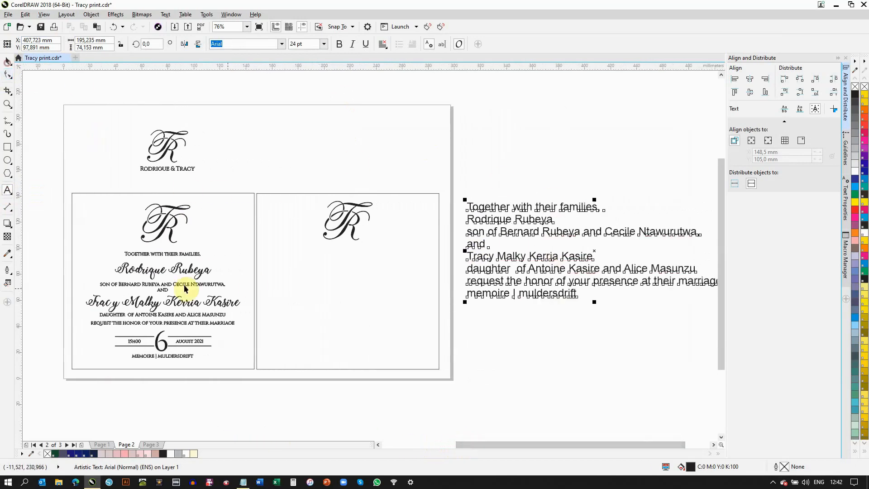
{"action": "left_click_drag", "start_coordinate": [539, 255], "coordinate": [533, 286]}
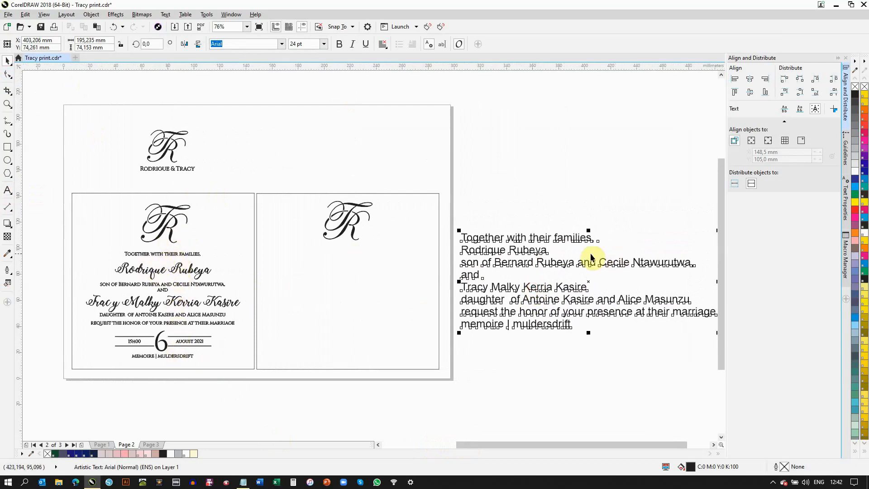
{"action": "left_click", "coordinate": [586, 368]}
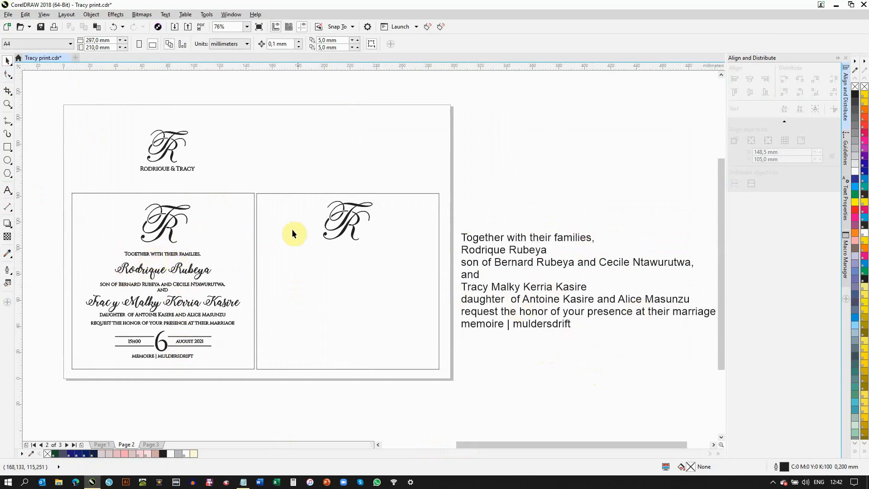
{"action": "left_click", "coordinate": [545, 237]}
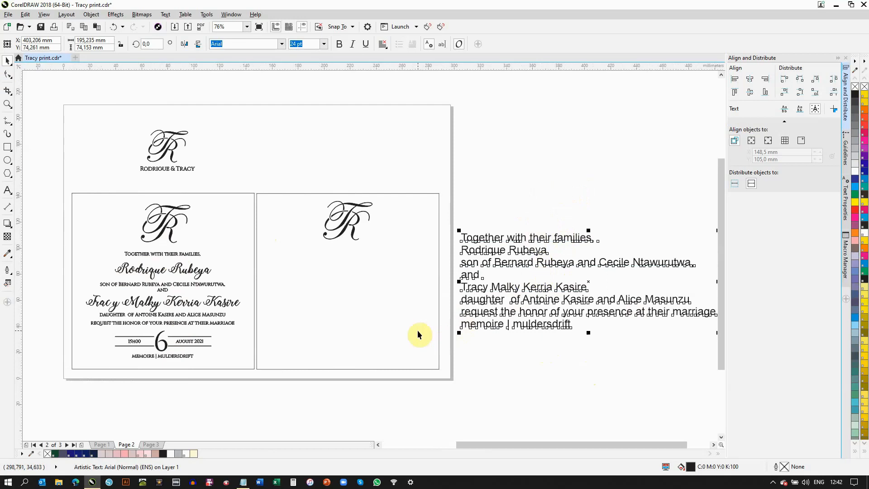
Centre the pasted wording horizontally on the empty card rectangle and scale it down proportionally to about 126 mm wide.
{"action": "left_click", "coordinate": [357, 324], "text": "shift"}
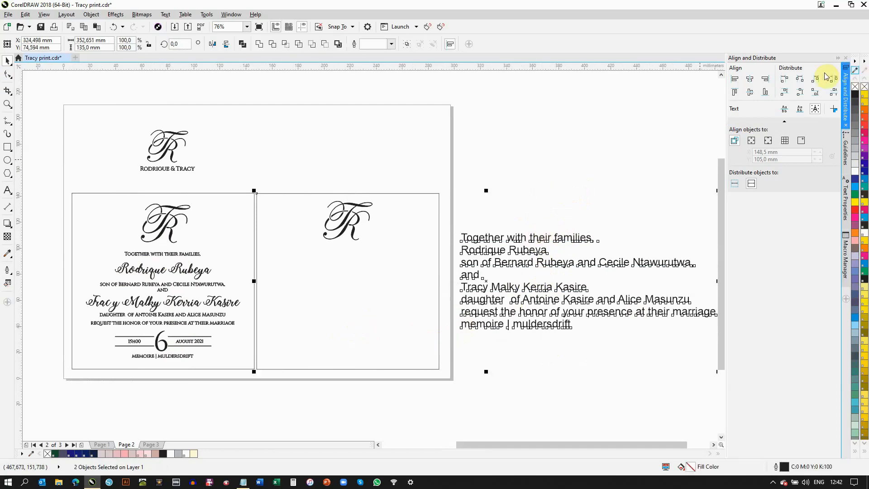
{"action": "left_click", "coordinate": [755, 81]}
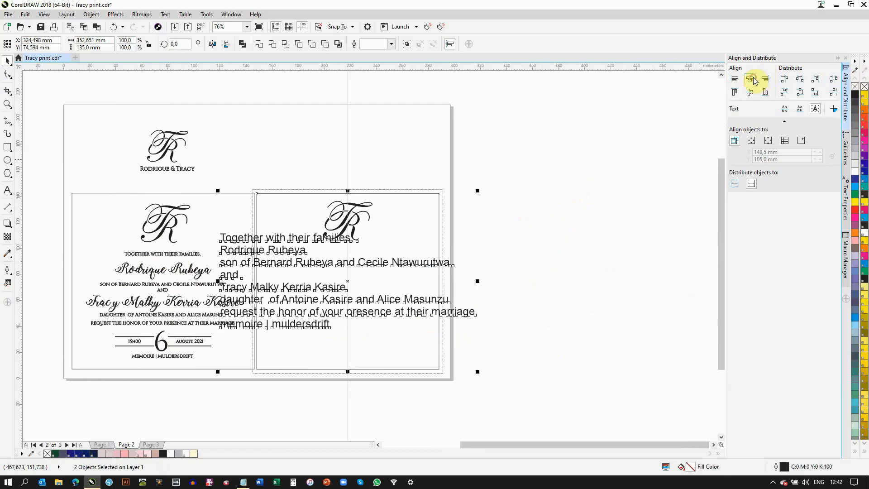
{"action": "left_click", "coordinate": [594, 317]}
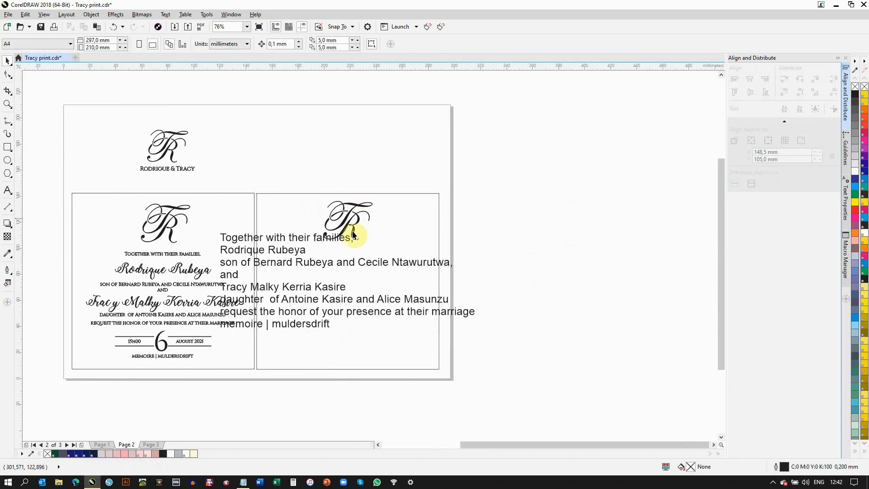
{"action": "left_click", "coordinate": [310, 262]}
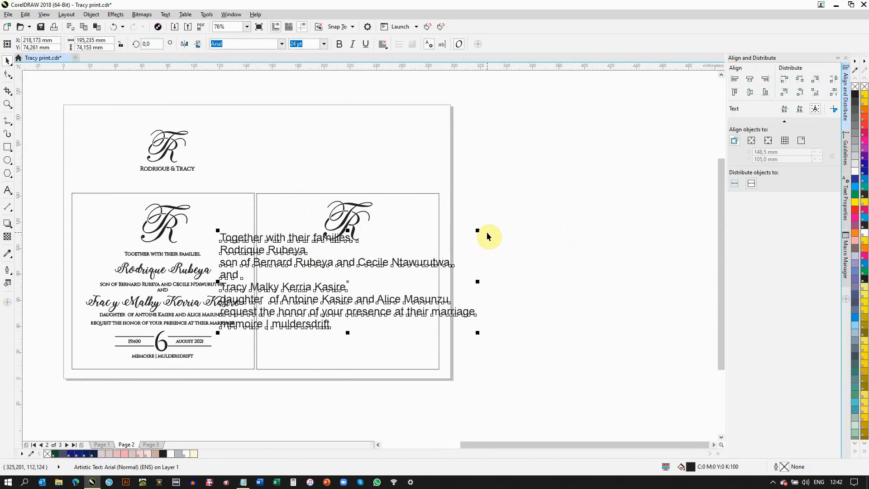
{"action": "left_click_drag", "start_coordinate": [479, 231], "coordinate": [435, 246]}
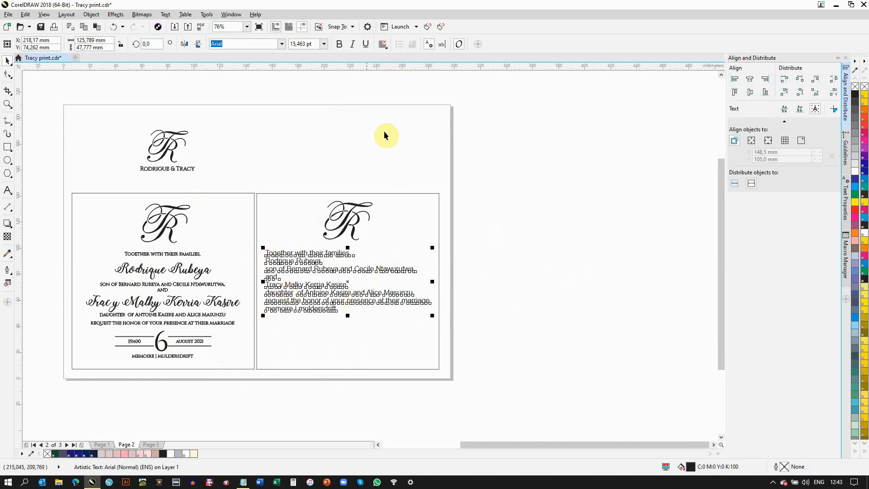
Centre-align the lines of the invitation wording and save the document.
{"action": "left_click", "coordinate": [384, 45]}
{"action": "left_click", "coordinate": [393, 76]}
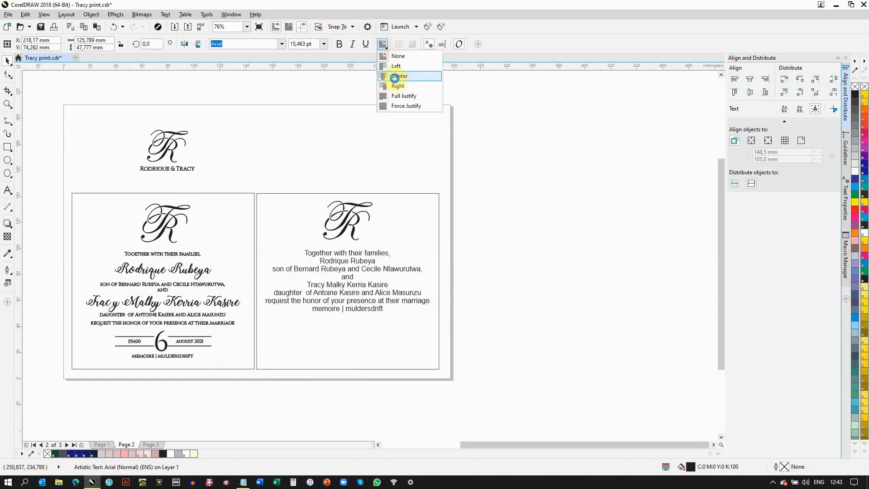
{"action": "left_click", "coordinate": [510, 325]}
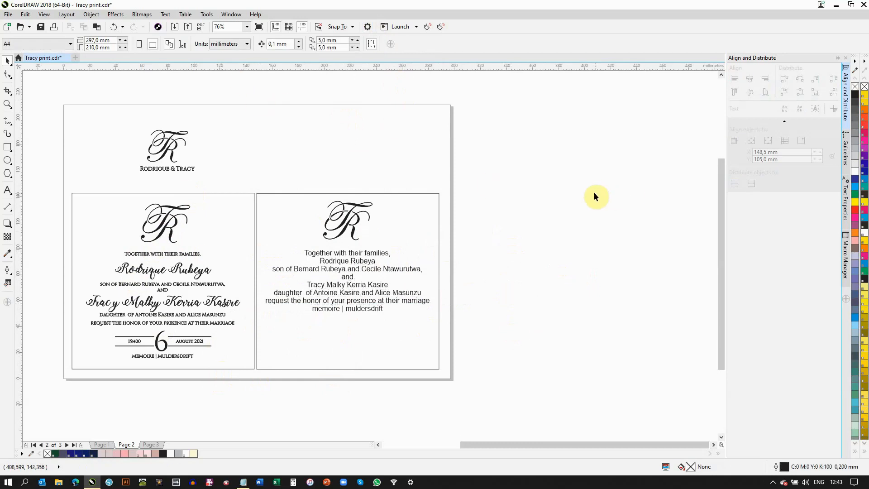
{"action": "left_click", "coordinate": [41, 27]}
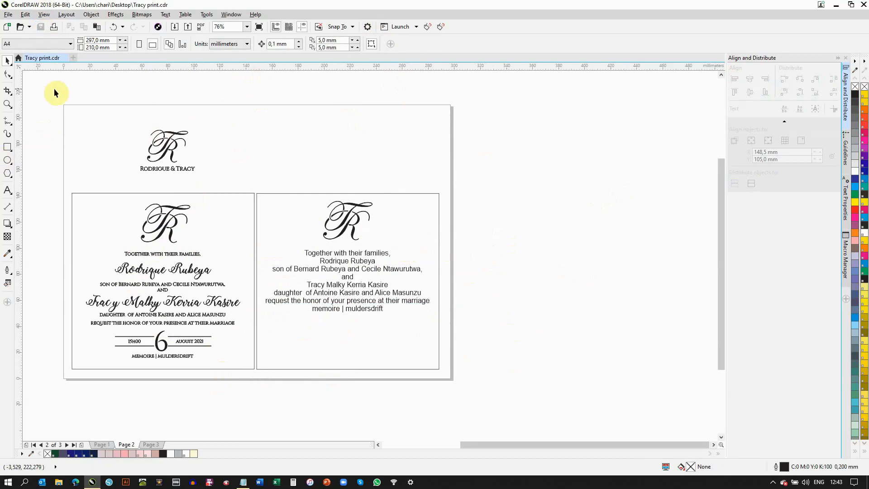
{"action": "left_click", "coordinate": [39, 28]}
Change the font of the whole invitation text block in the new card to Cinzel Regular.
{"action": "left_click", "coordinate": [6, 105]}
{"action": "left_click_drag", "start_coordinate": [243, 185], "coordinate": [449, 376]}
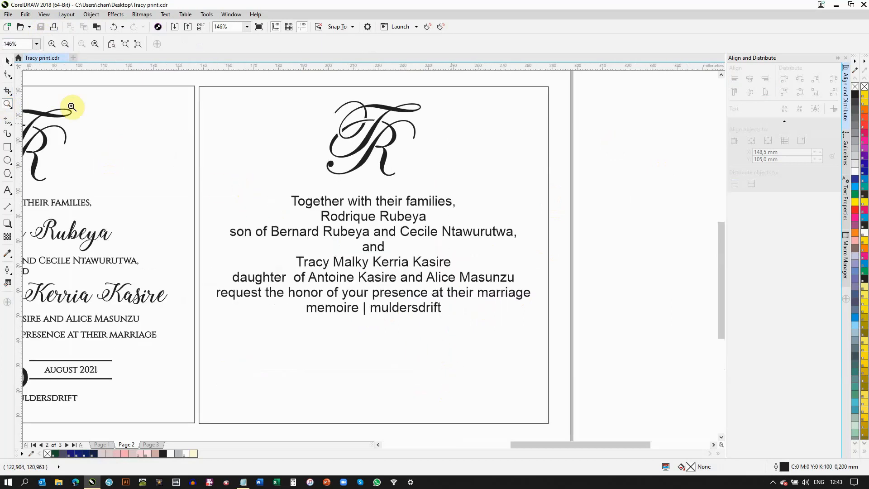
{"action": "left_click", "coordinate": [6, 60]}
{"action": "left_click", "coordinate": [434, 239]}
{"action": "left_click", "coordinate": [619, 254]}
{"action": "left_click", "coordinate": [410, 234]}
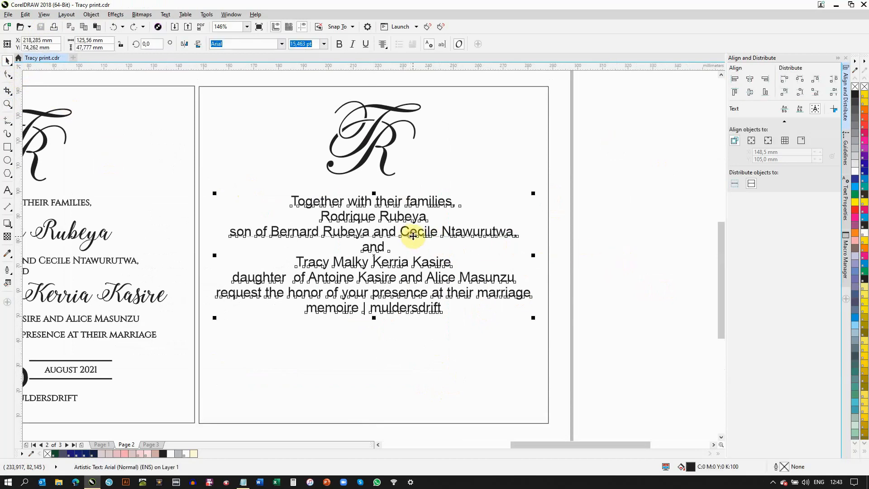
{"action": "left_click", "coordinate": [266, 44]}
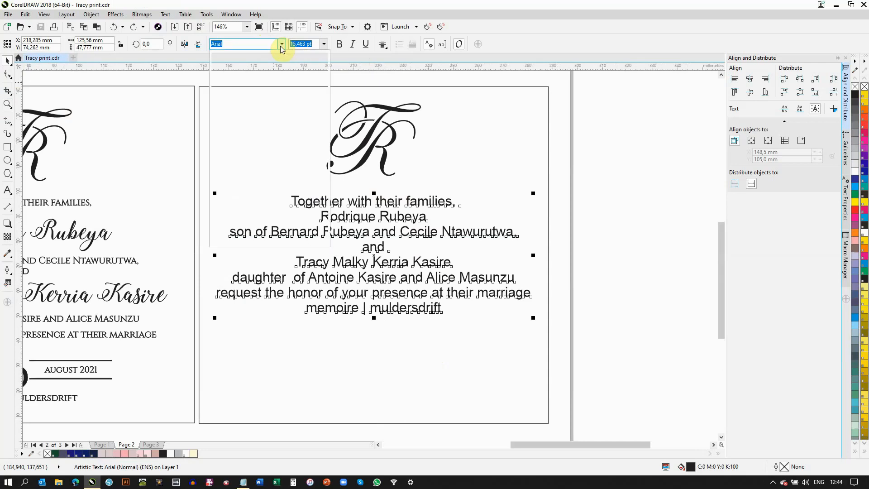
{"action": "left_click", "coordinate": [281, 45]}
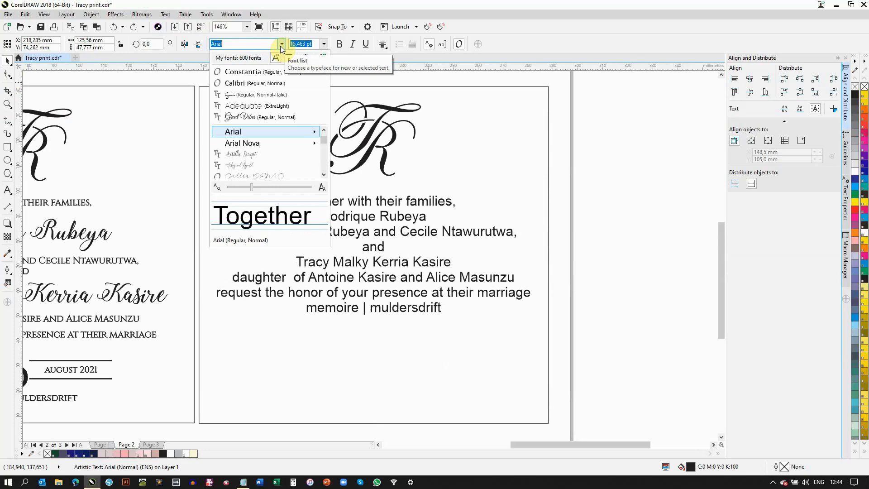
{"action": "left_click", "coordinate": [323, 175]}
{"action": "left_click", "coordinate": [322, 175]}
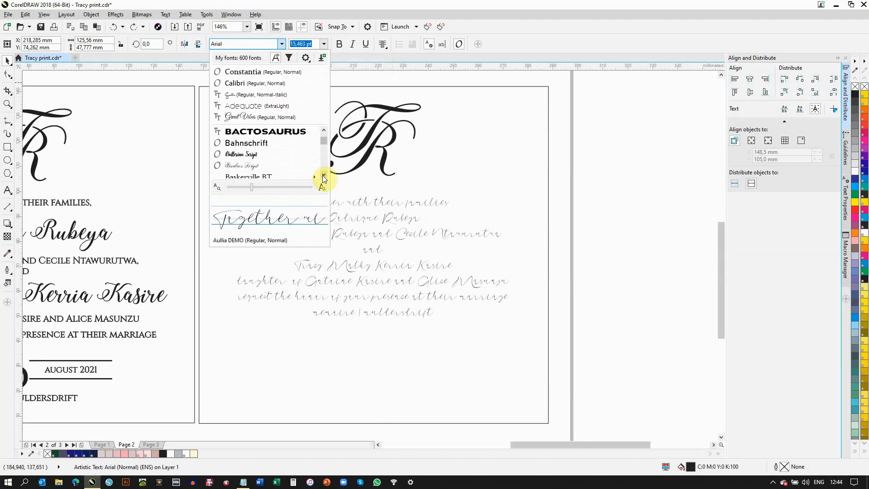
{"action": "left_click", "coordinate": [322, 175]}
{"action": "left_click", "coordinate": [323, 175]}
{"action": "left_click", "coordinate": [322, 175]}
{"action": "left_click", "coordinate": [322, 176]}
{"action": "left_click", "coordinate": [323, 175]}
{"action": "left_click", "coordinate": [322, 175]}
{"action": "left_click", "coordinate": [322, 175]}
{"action": "left_click", "coordinate": [322, 175]}
{"action": "left_click", "coordinate": [323, 175]}
{"action": "left_click", "coordinate": [322, 175]}
{"action": "left_click", "coordinate": [322, 175]}
{"action": "left_click", "coordinate": [322, 175]}
{"action": "left_click", "coordinate": [323, 176]}
{"action": "left_click", "coordinate": [322, 175]}
{"action": "left_click", "coordinate": [322, 175]}
{"action": "left_click", "coordinate": [322, 175]}
{"action": "left_click", "coordinate": [322, 175]}
{"action": "left_click", "coordinate": [322, 175]}
{"action": "left_click", "coordinate": [322, 175]}
{"action": "left_click", "coordinate": [322, 175]}
{"action": "left_click", "coordinate": [322, 175]}
{"action": "left_click", "coordinate": [322, 175]}
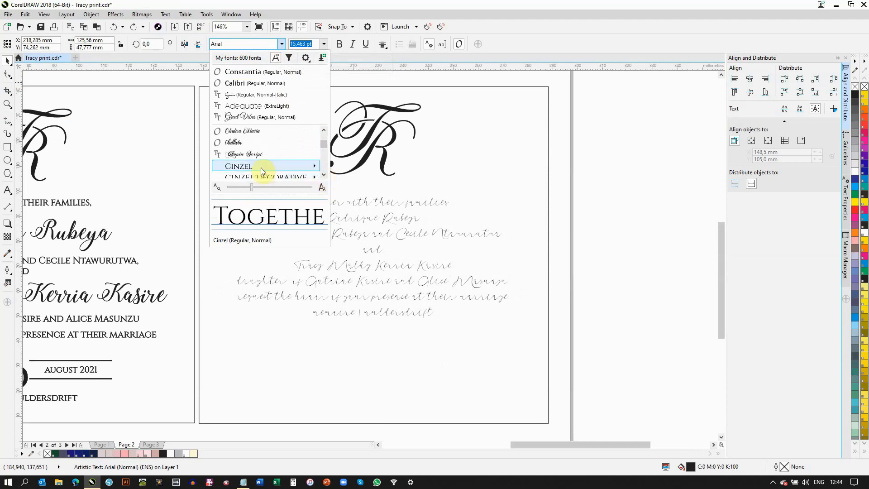
{"action": "mouse_move", "coordinate": [261, 171]}
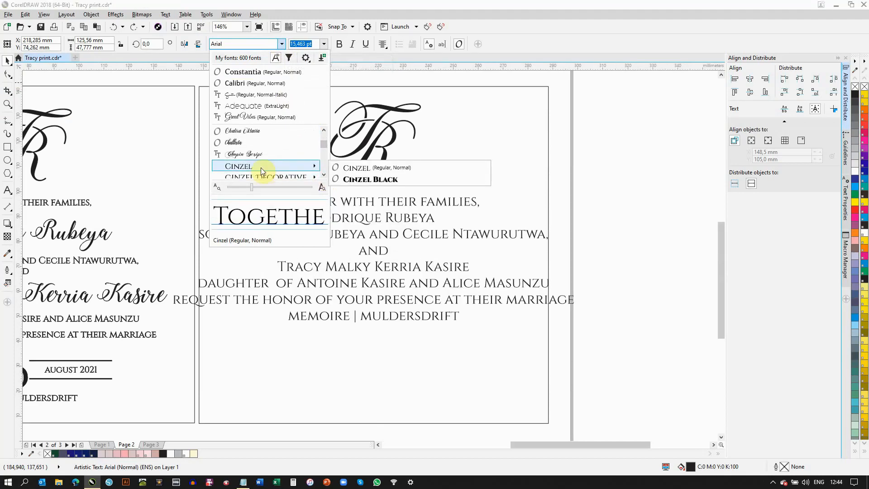
{"action": "left_click", "coordinate": [260, 168]}
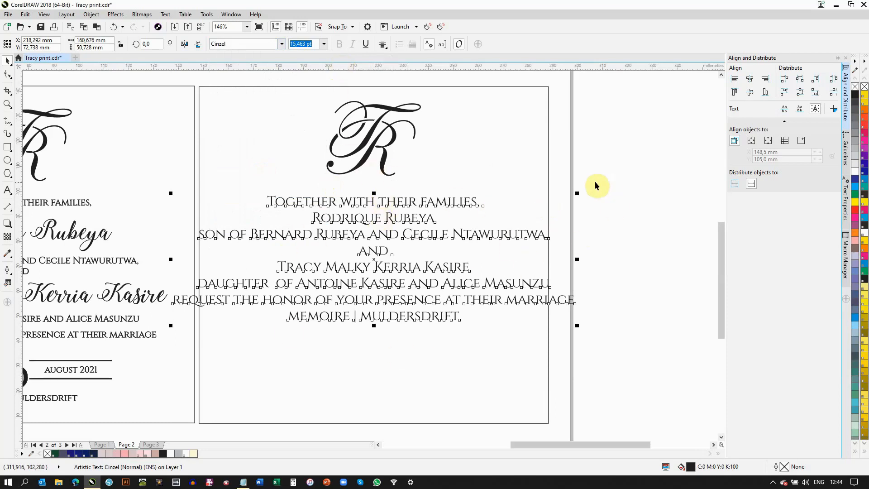
Shrink the Cinzel text block to fit within the rectangle's width and set its font size to 12 pt.
{"action": "left_click_drag", "start_coordinate": [577, 193], "coordinate": [542, 196]}
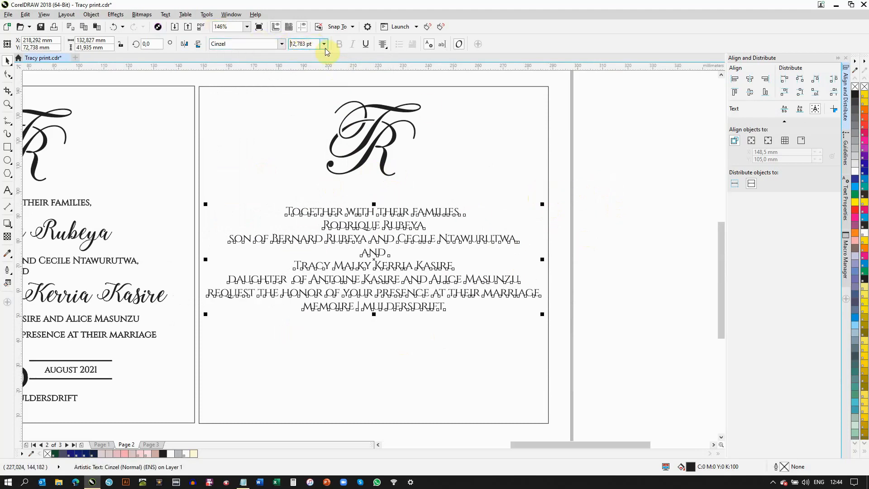
{"action": "left_click", "coordinate": [312, 44]}
{"action": "type", "text": "1"}
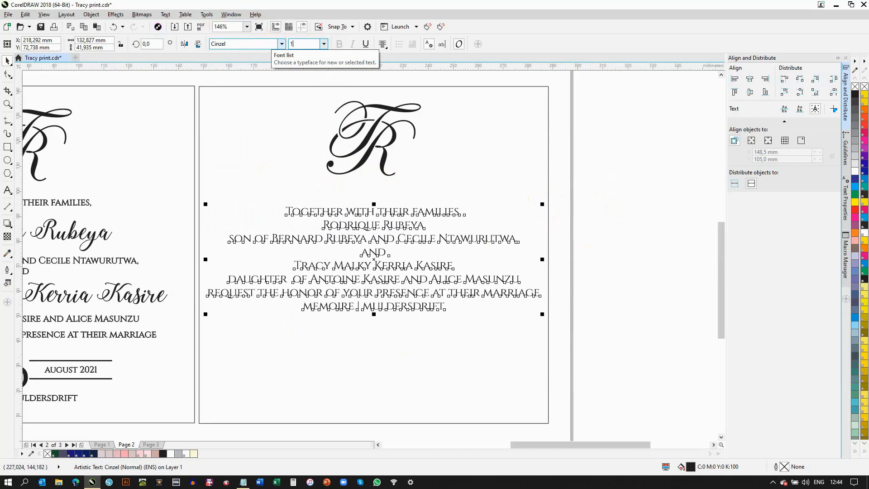
{"action": "type", "text": "2"}
{"action": "key", "text": "Return"}
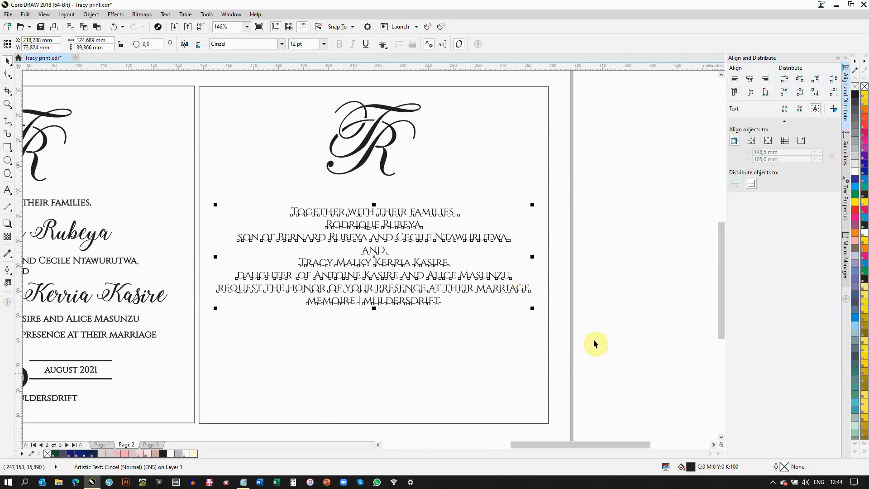
{"action": "left_click", "coordinate": [635, 288]}
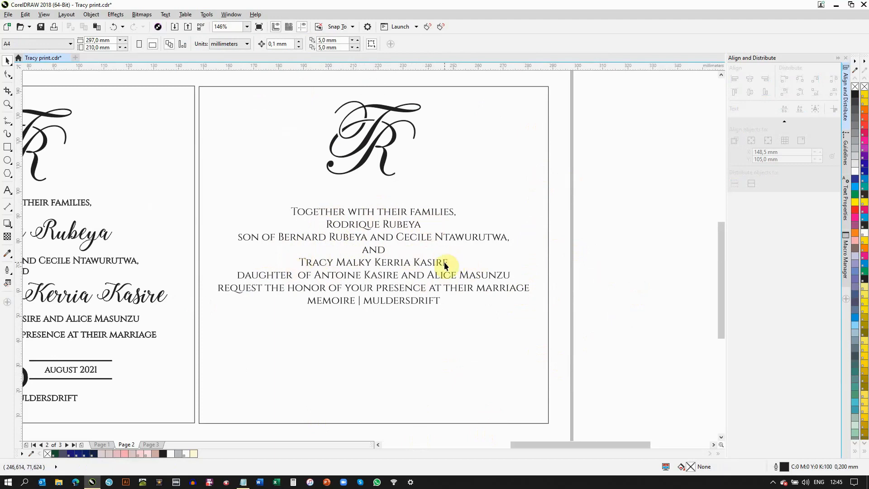
Format only the groom's name line in the new card's wording with the delisha font at 36 pt.
{"action": "left_click_drag", "start_coordinate": [532, 443], "coordinate": [490, 442]}
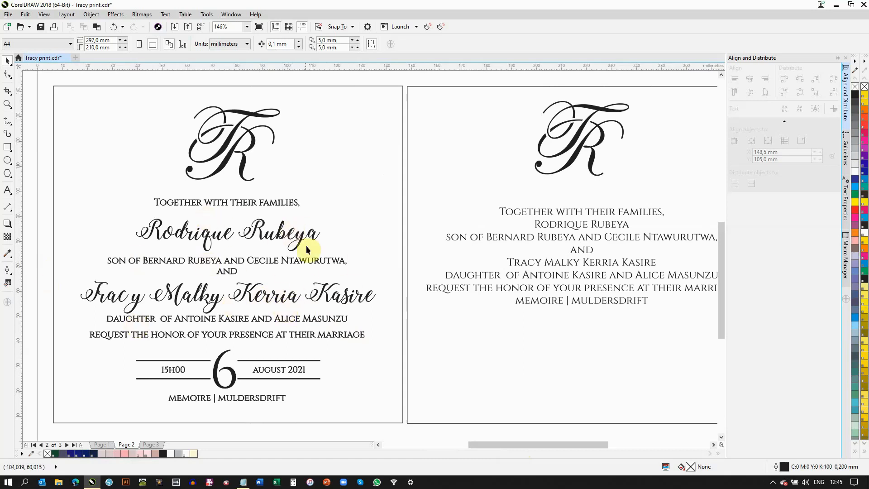
{"action": "left_click_drag", "start_coordinate": [488, 443], "coordinate": [523, 435]}
{"action": "left_click", "coordinate": [381, 232]}
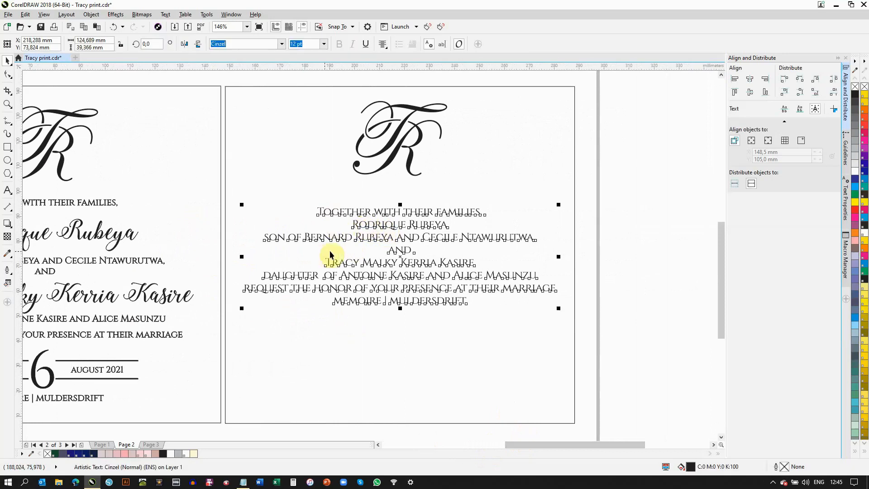
{"action": "left_click", "coordinate": [362, 225]}
{"action": "double_click", "coordinate": [353, 225]}
{"action": "left_click_drag", "start_coordinate": [354, 225], "coordinate": [454, 227]}
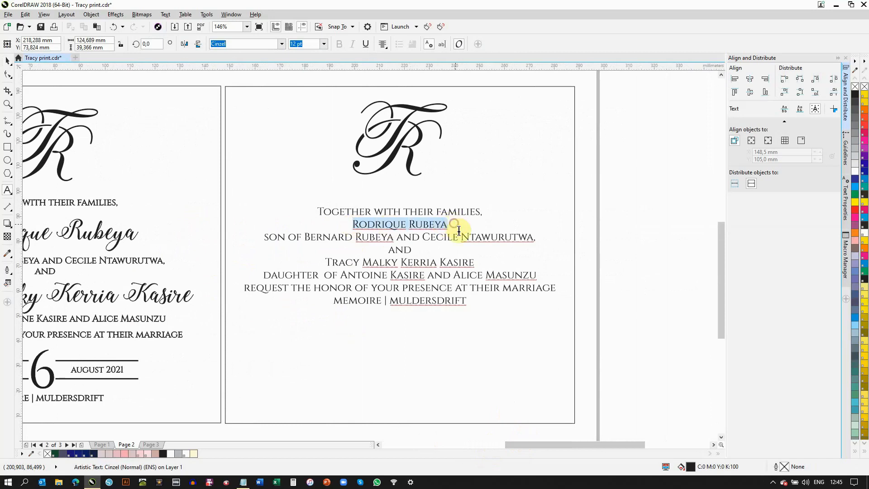
{"action": "left_click", "coordinate": [282, 44]}
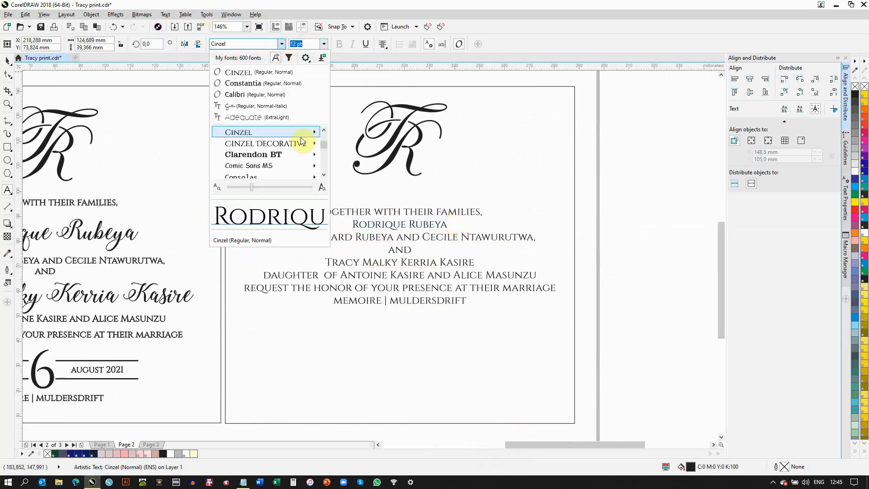
{"action": "left_click", "coordinate": [324, 174]}
{"action": "left_click", "coordinate": [324, 175]}
{"action": "left_click", "coordinate": [324, 175]}
{"action": "left_click", "coordinate": [324, 175]}
{"action": "left_click", "coordinate": [324, 174]}
{"action": "left_click", "coordinate": [324, 175]}
{"action": "left_click", "coordinate": [324, 175]}
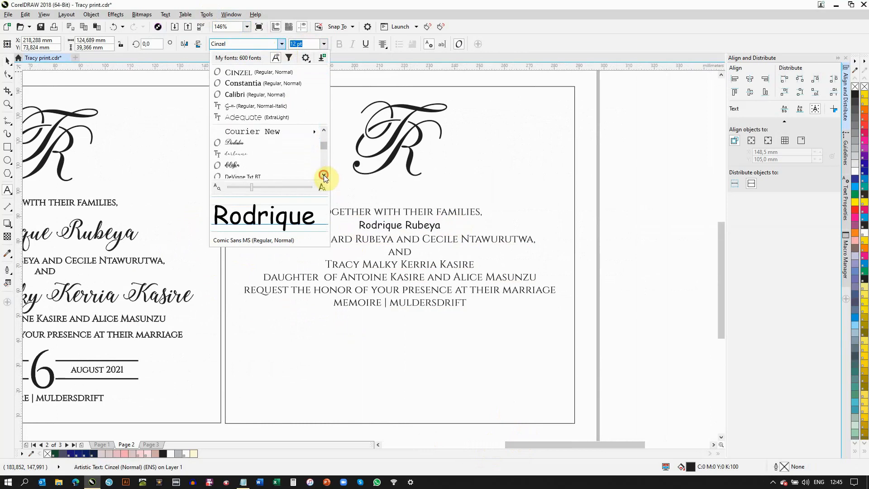
{"action": "left_click", "coordinate": [276, 165]}
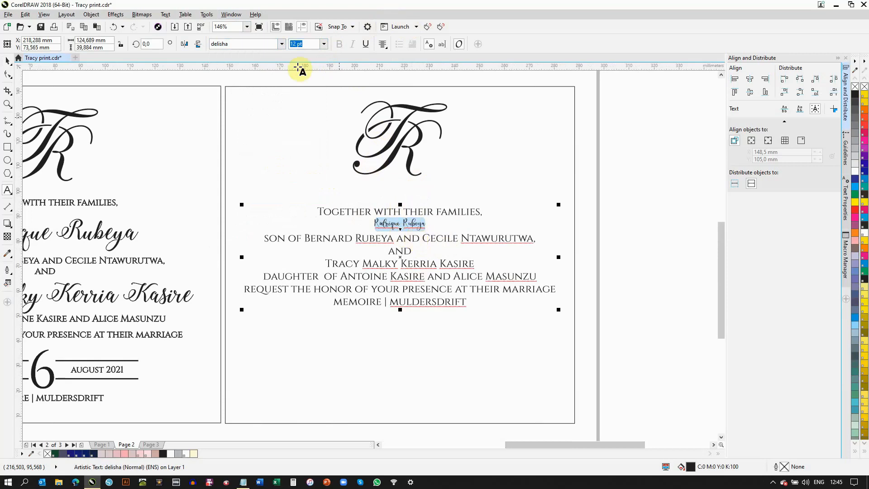
{"action": "left_click", "coordinate": [318, 46]}
{"action": "type", "text": "36"}
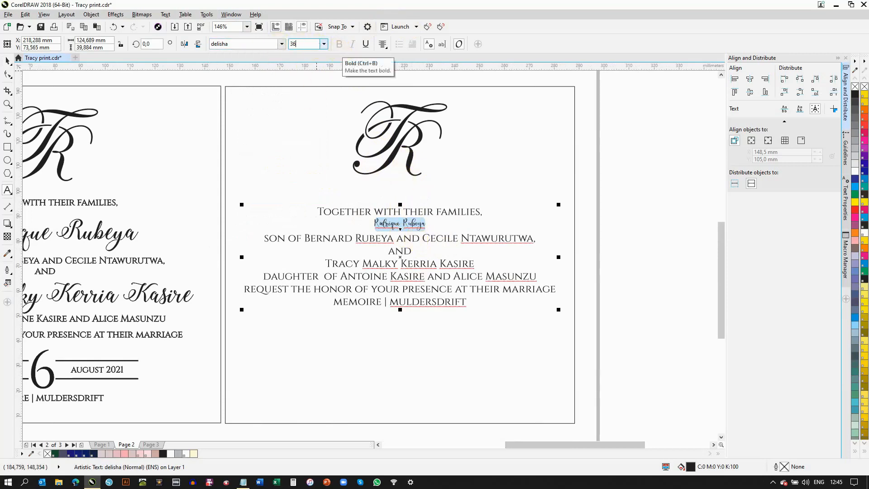
{"action": "key", "text": "Return"}
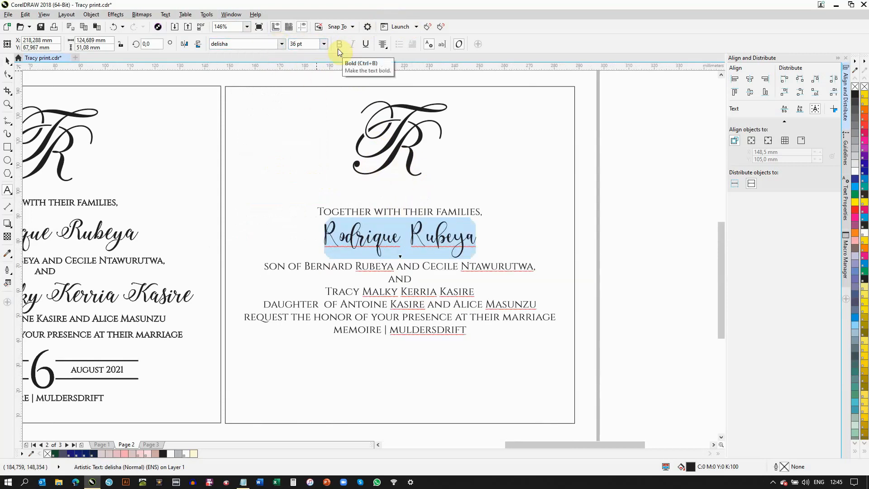
Check the groom's name font on the finished card and set the new card's groom name line to Stylish Calligraphy Demo.
{"action": "left_click", "coordinate": [401, 236]}
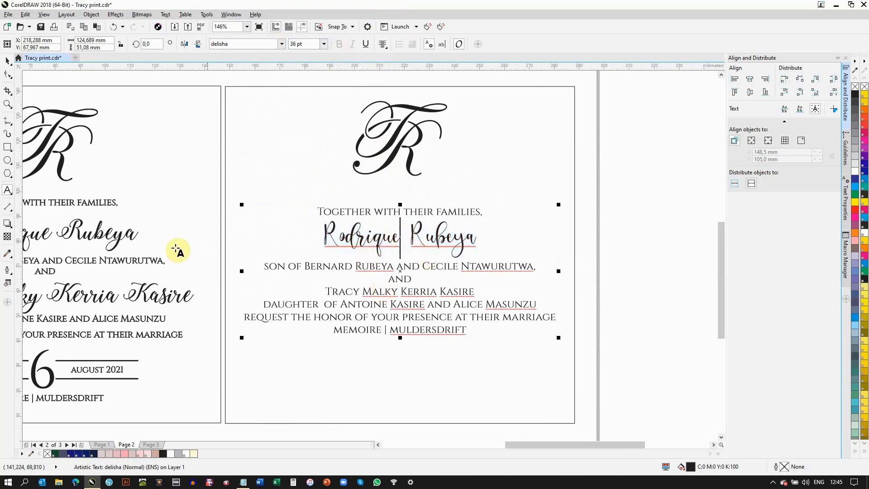
{"action": "left_click", "coordinate": [96, 237]}
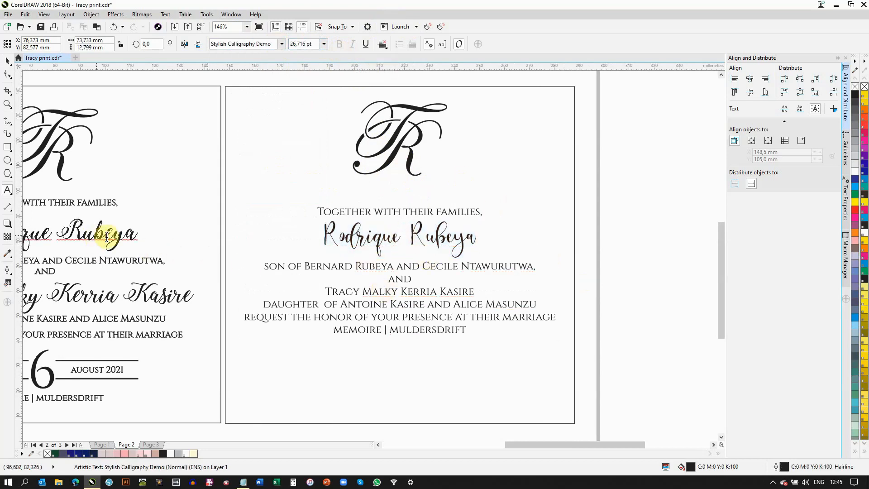
{"action": "left_click_drag", "start_coordinate": [312, 238], "coordinate": [519, 242]}
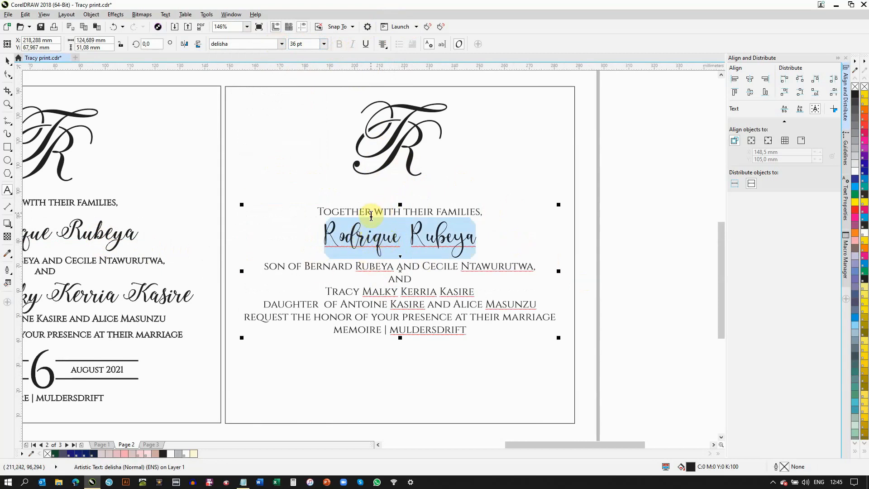
{"action": "left_click", "coordinate": [282, 44]}
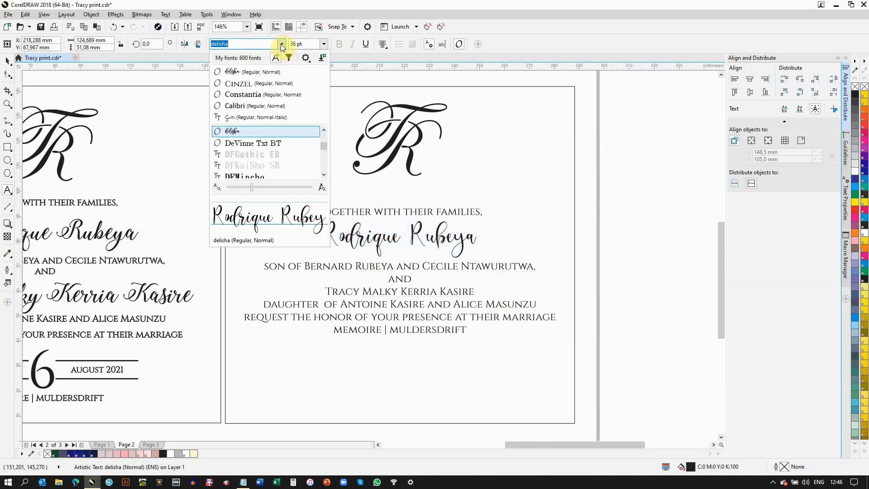
{"action": "type", "text": "sty"}
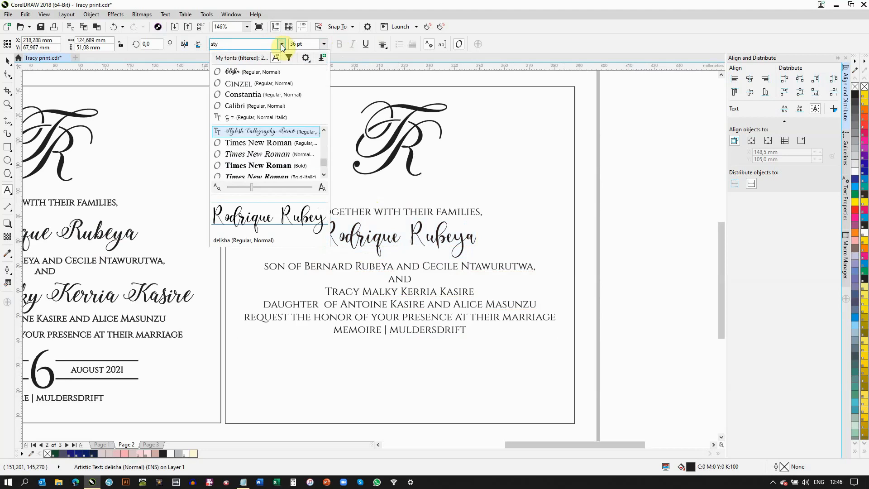
{"action": "left_click", "coordinate": [290, 131]}
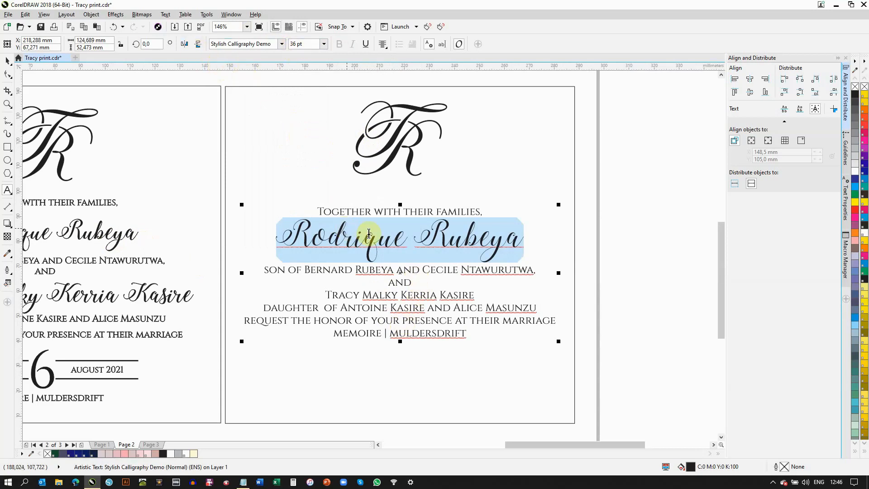
Format the bride's name line in the new card with Stylish Calligraphy Demo at 36 pt, matching the groom's name line.
{"action": "left_click_drag", "start_coordinate": [320, 295], "coordinate": [499, 291]}
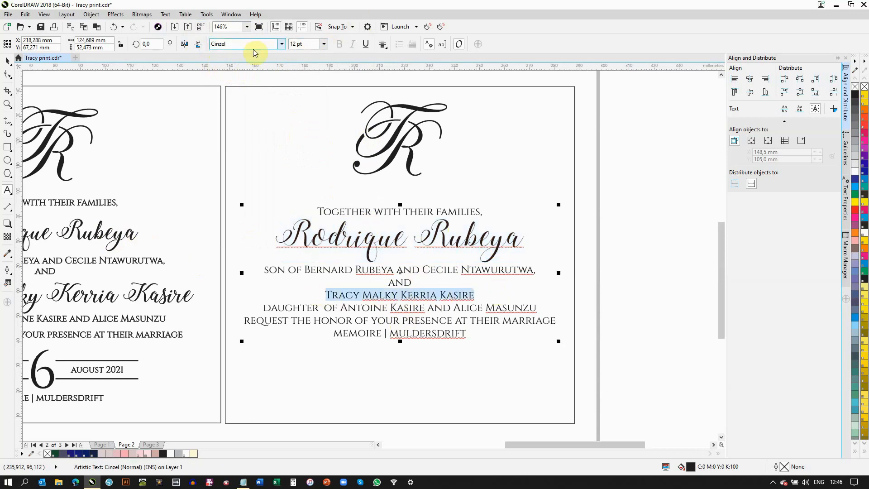
{"action": "left_click", "coordinate": [282, 44]}
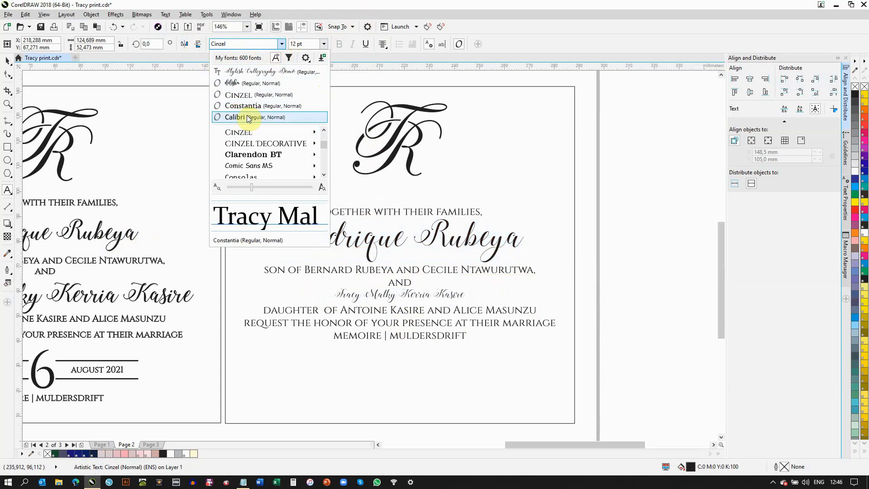
{"action": "left_click", "coordinate": [281, 73]}
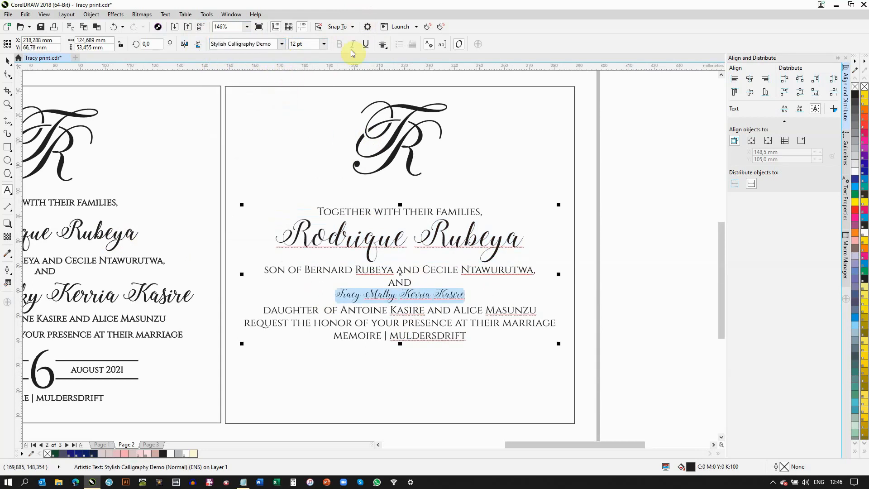
{"action": "left_click", "coordinate": [358, 236]}
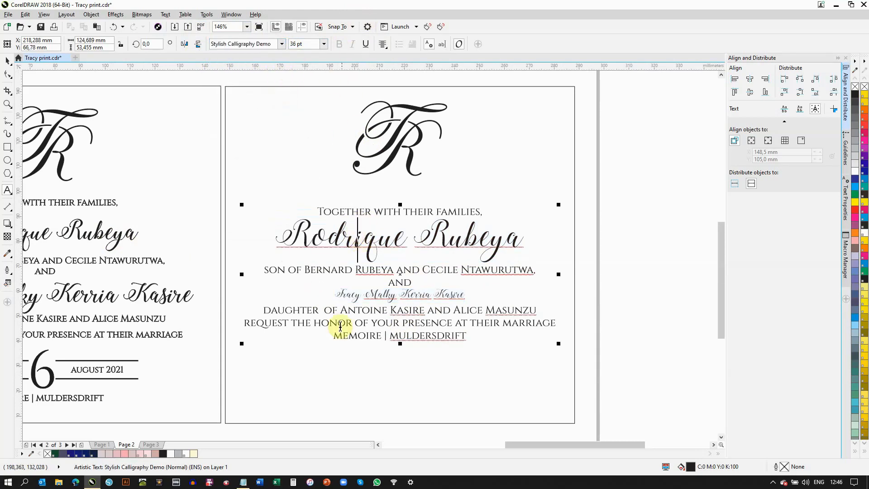
{"action": "left_click_drag", "start_coordinate": [333, 295], "coordinate": [501, 295]}
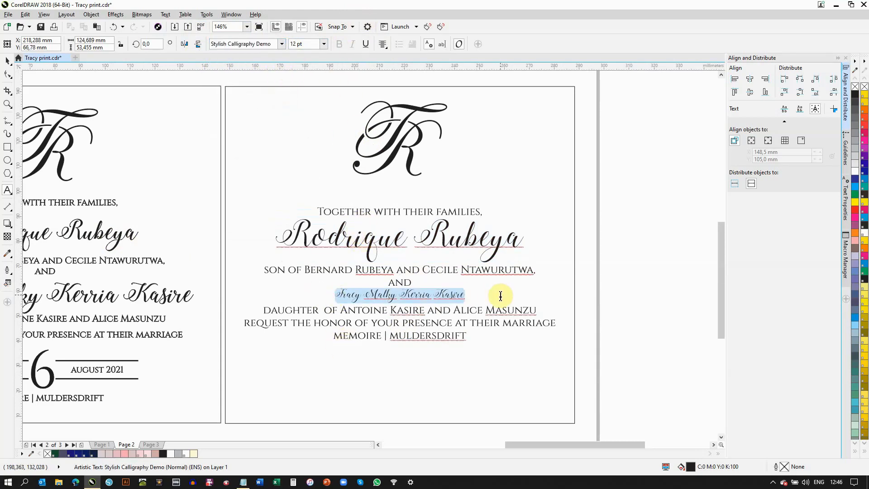
{"action": "left_click", "coordinate": [324, 44]}
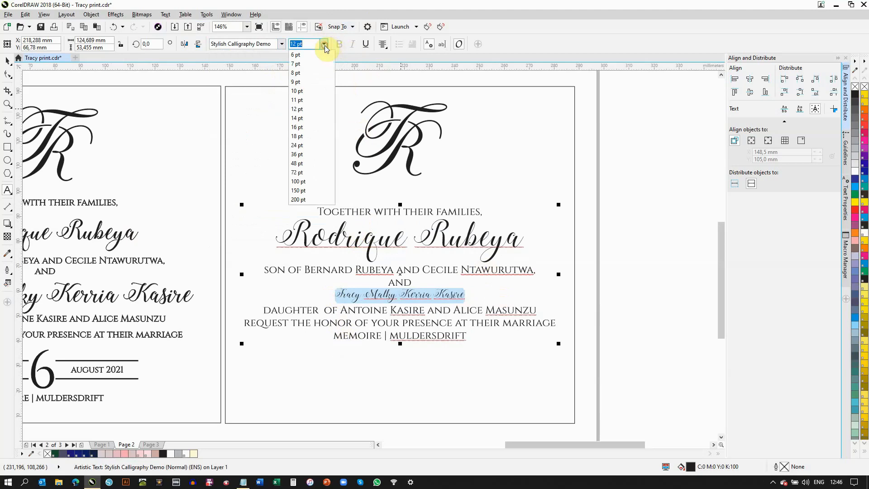
{"action": "left_click", "coordinate": [305, 155]}
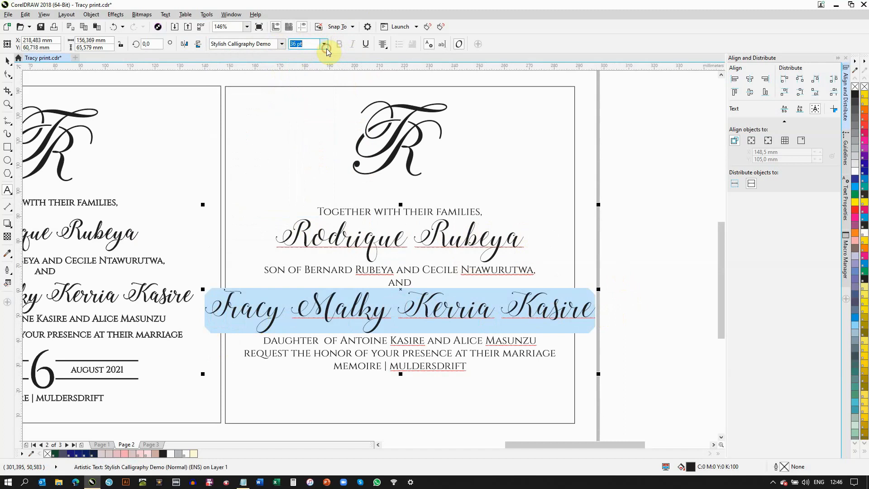
Set both the bride's and the groom's name lines in the new card to 30 pt and save the document.
{"action": "type", "text": "30"}
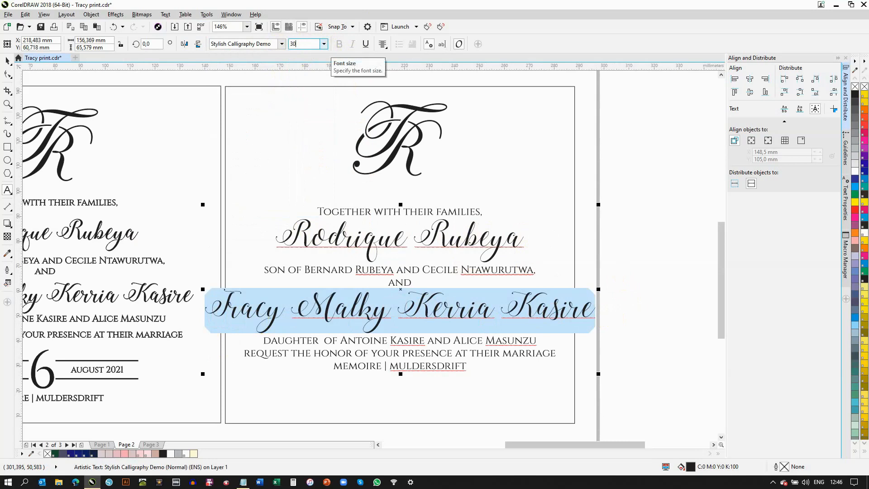
{"action": "key", "text": "Return"}
{"action": "left_click_drag", "start_coordinate": [278, 238], "coordinate": [529, 237]}
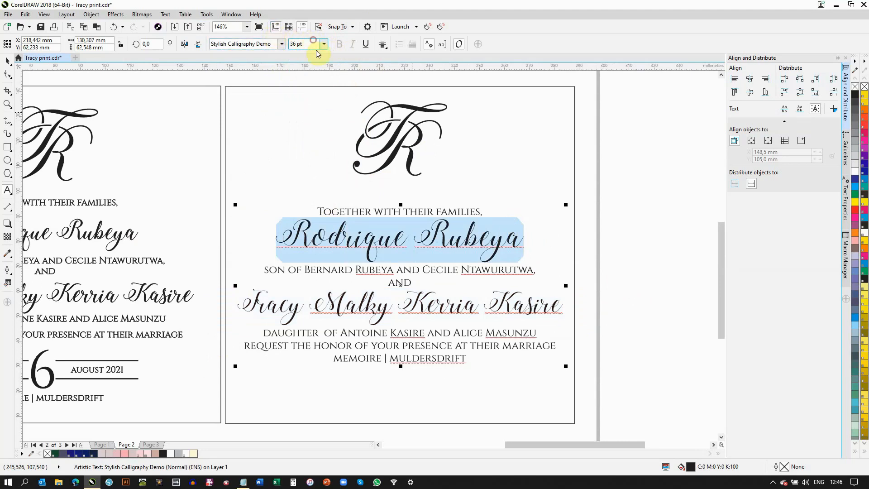
{"action": "type", "text": "3"}
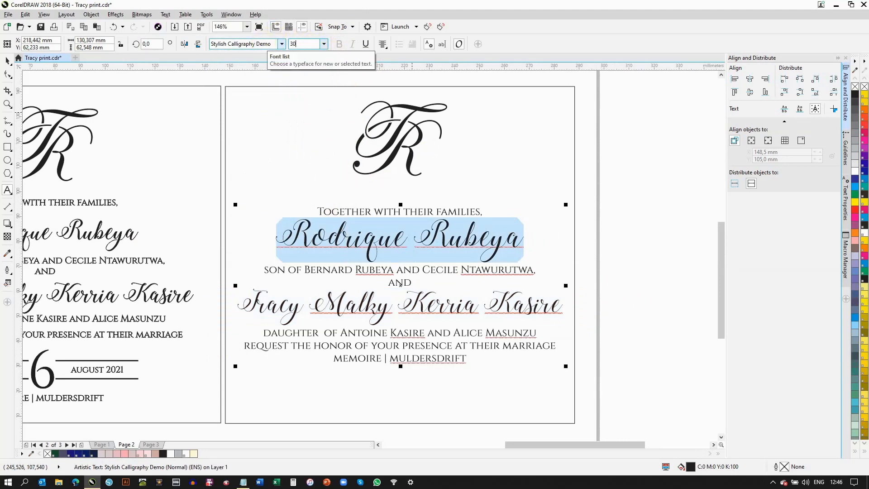
{"action": "type", "text": "0"}
{"action": "key", "text": "Return"}
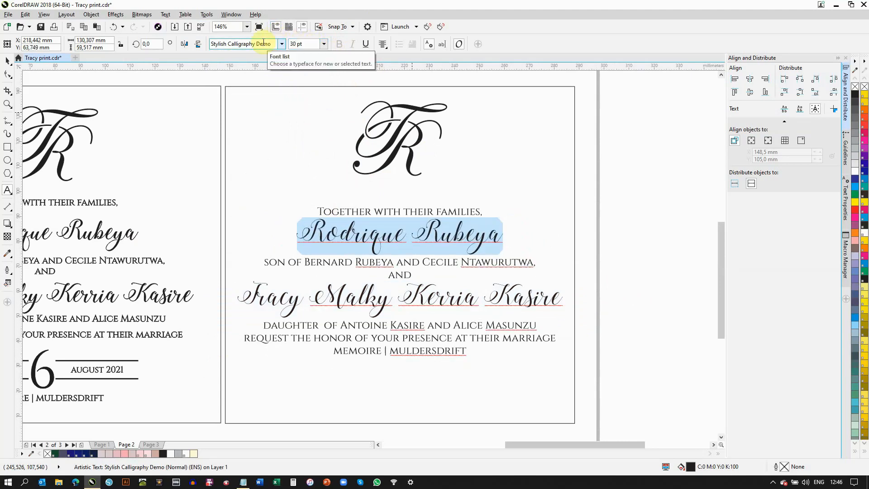
{"action": "left_click", "coordinate": [39, 28]}
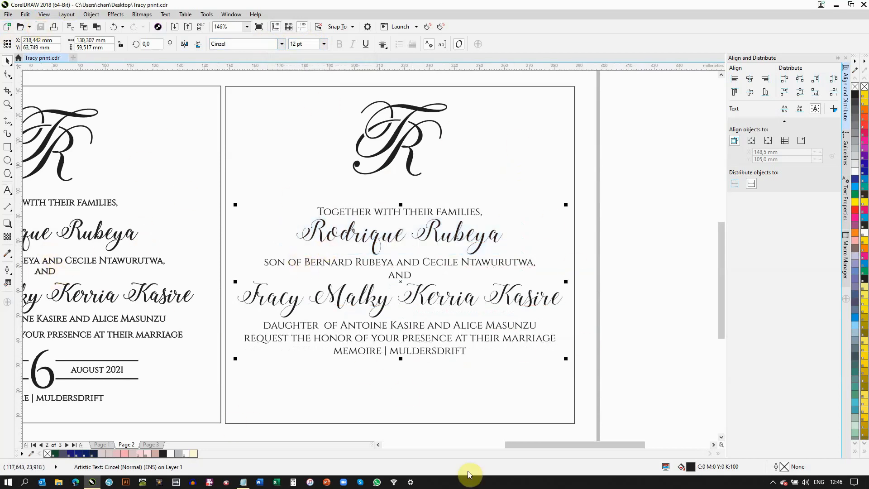
Insert four blank lines before the venue line "Memoire | Muldersdrift" in the new card to make room for the date.
{"action": "left_click_drag", "start_coordinate": [723, 300], "coordinate": [723, 311]}
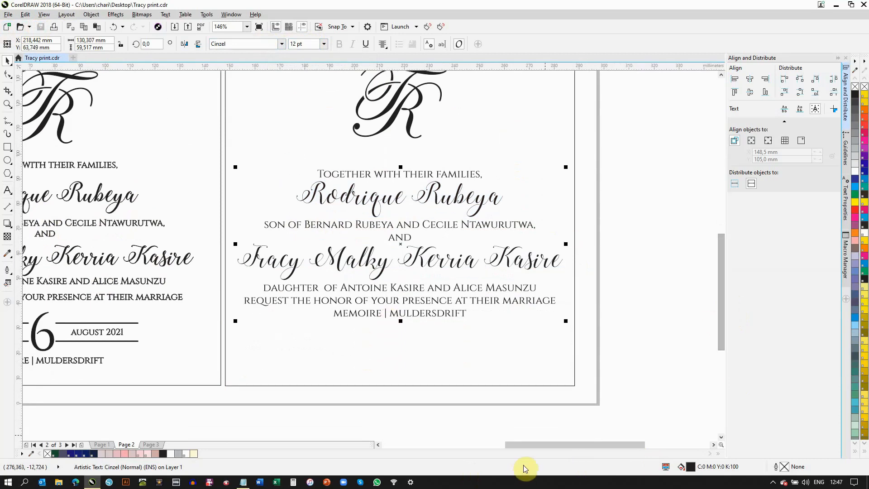
{"action": "left_click_drag", "start_coordinate": [534, 445], "coordinate": [502, 445]}
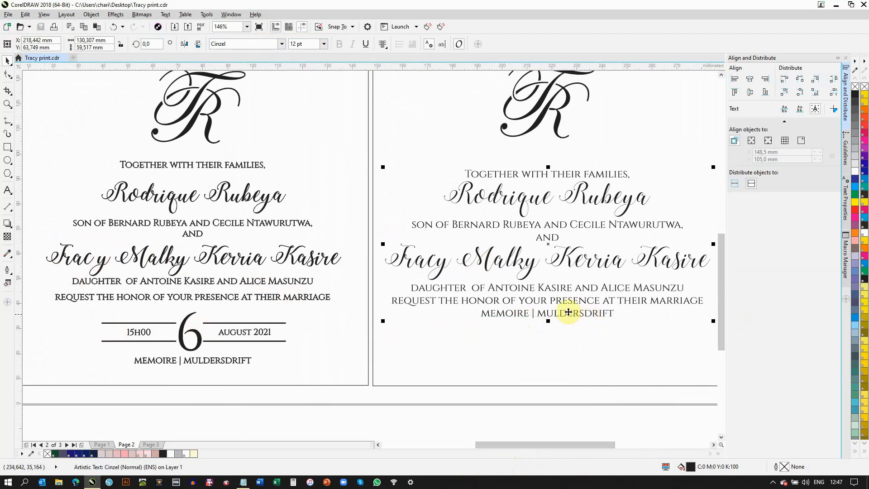
{"action": "double_click", "coordinate": [497, 316]}
{"action": "key", "text": "Return"}
{"action": "key", "text": "Return"}
{"action": "key", "text": "Return"}
{"action": "key", "text": "Return"}
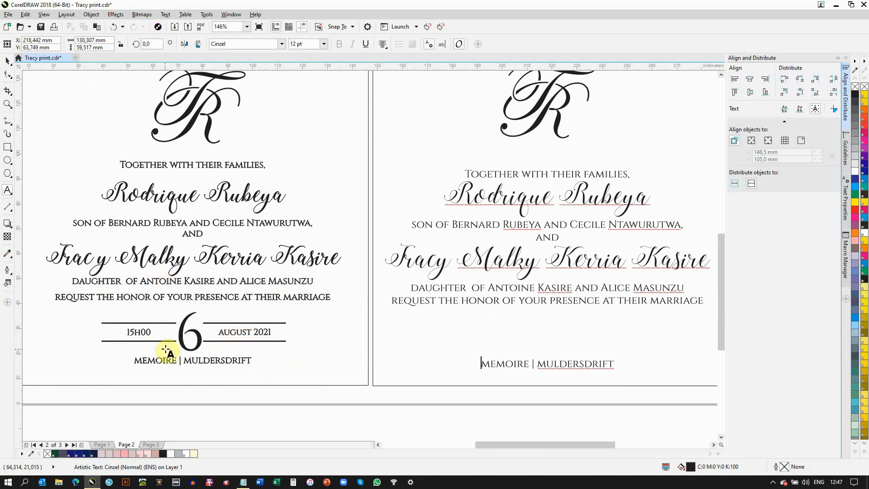
{"action": "left_click", "coordinate": [549, 337]}
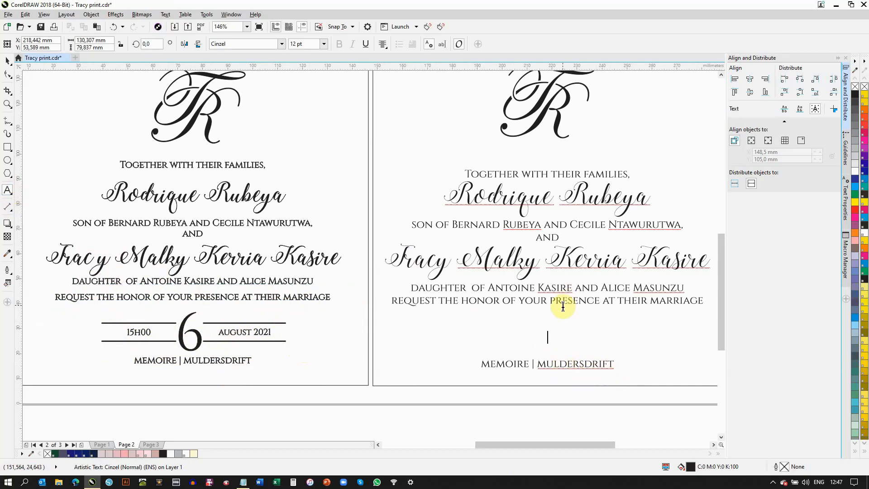
Add a separate text "6" in Cinzel on the empty area beside the page and scale it to about 66 pt.
{"action": "left_click_drag", "start_coordinate": [537, 445], "coordinate": [601, 441]}
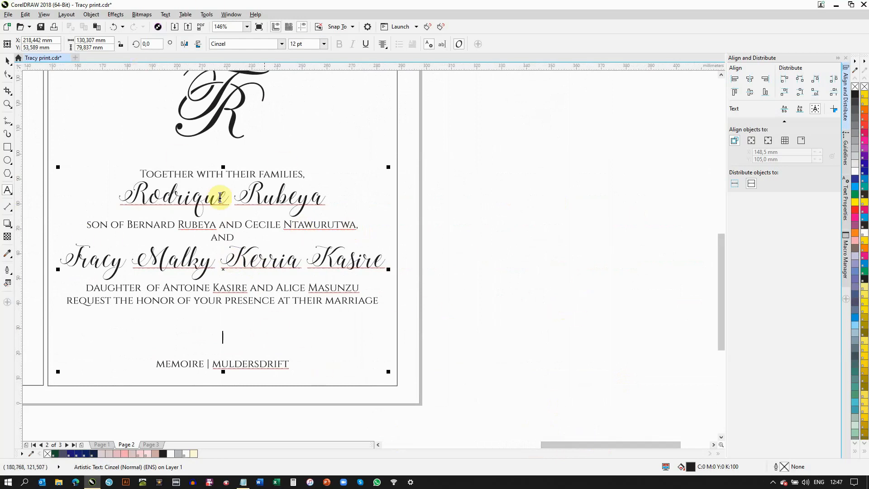
{"action": "left_click", "coordinate": [560, 248]}
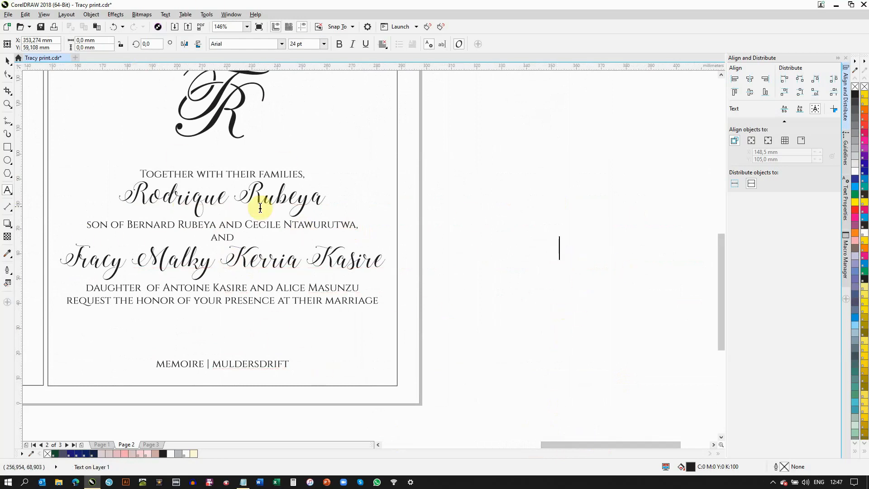
{"action": "type", "text": "6"}
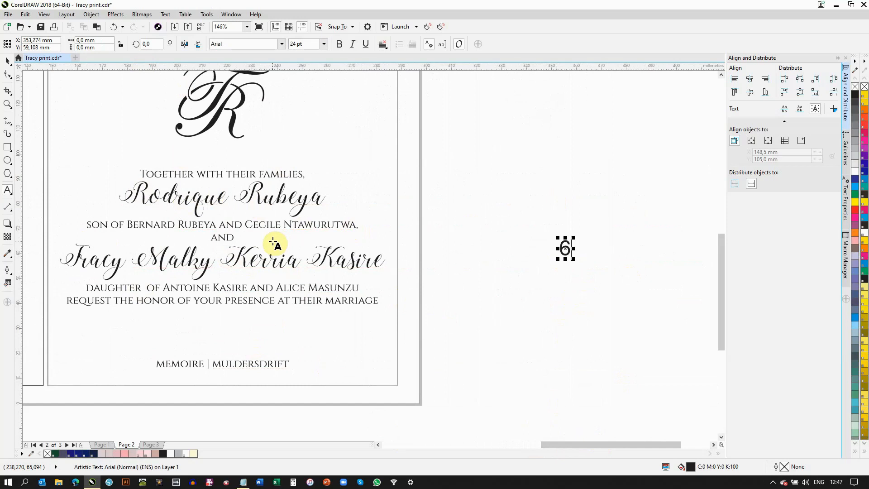
{"action": "left_click", "coordinate": [5, 63]}
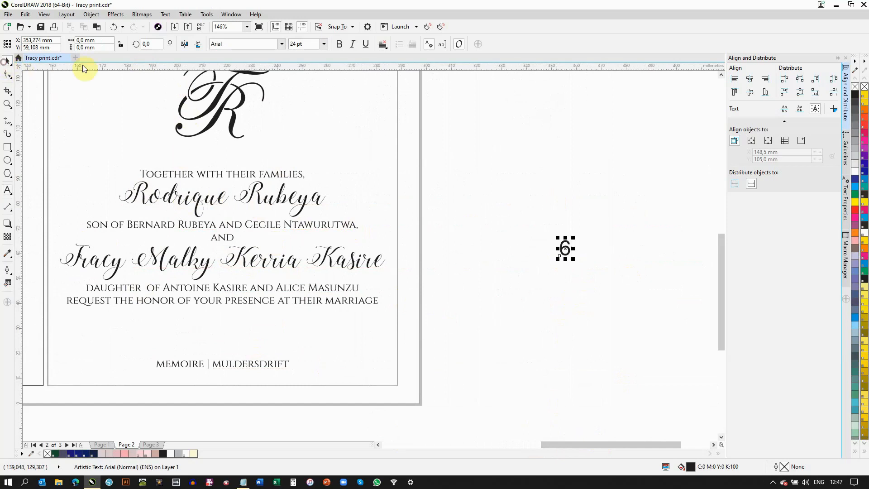
{"action": "left_click", "coordinate": [282, 44]}
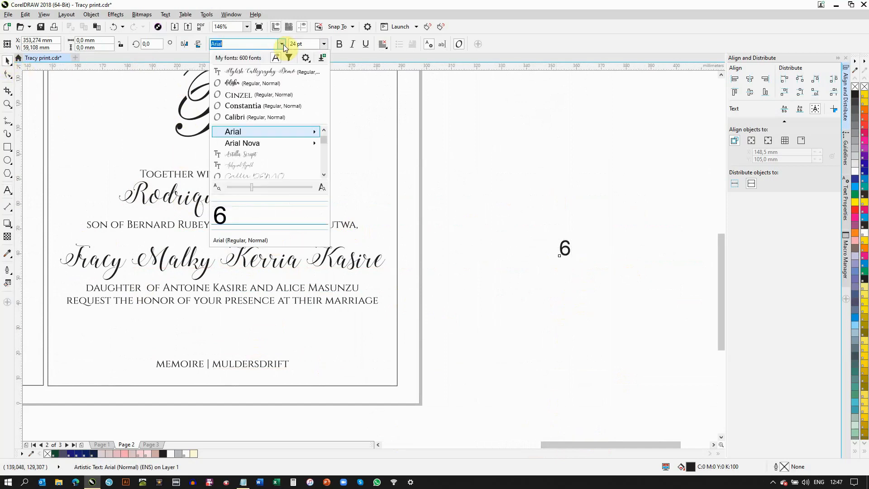
{"action": "left_click", "coordinate": [286, 95]}
{"action": "left_click_drag", "start_coordinate": [573, 237], "coordinate": [619, 171]}
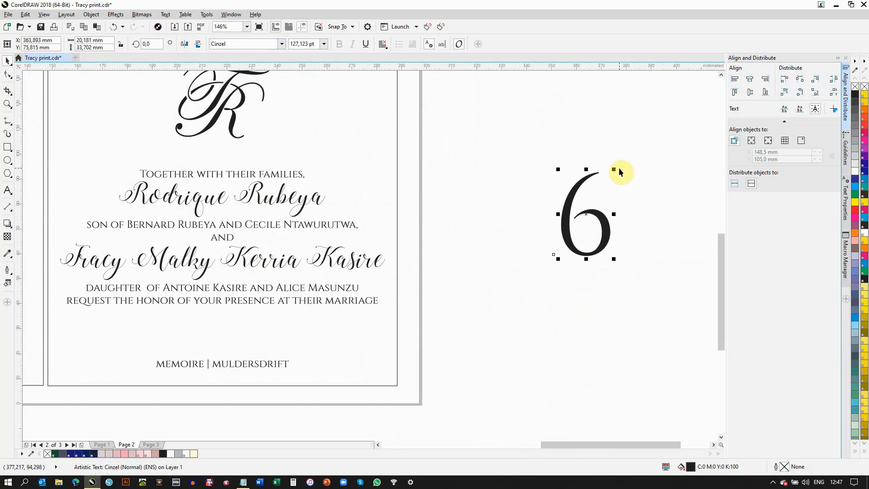
{"action": "left_click_drag", "start_coordinate": [620, 171], "coordinate": [559, 245]}
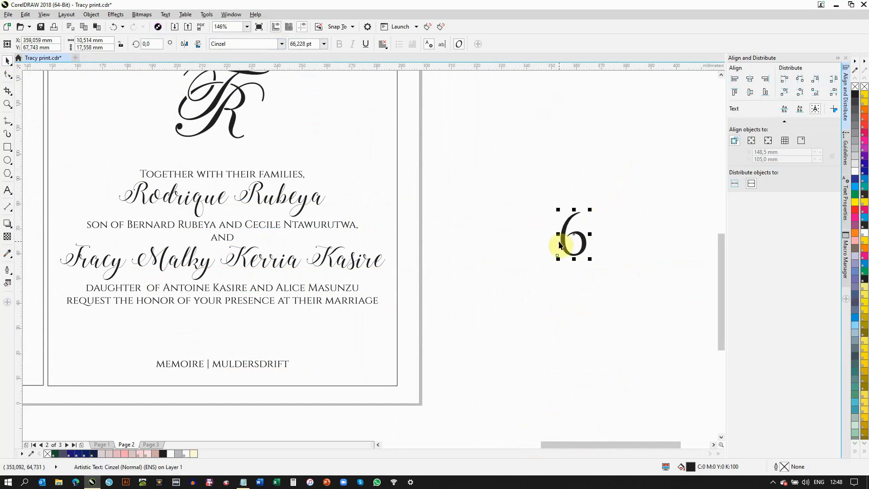
Try the Stylish Calligraphy Demo font on the separate 6, and return it to Cinzel.
{"action": "left_click", "coordinate": [282, 44]}
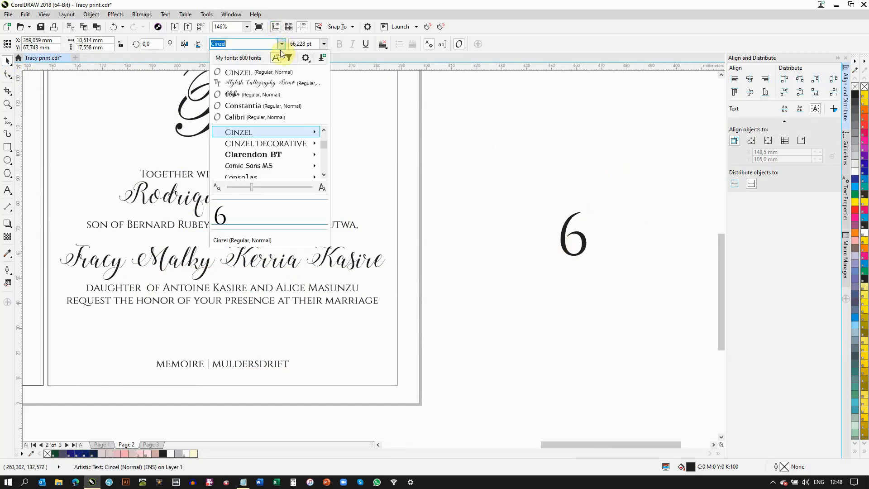
{"action": "left_click", "coordinate": [274, 83]}
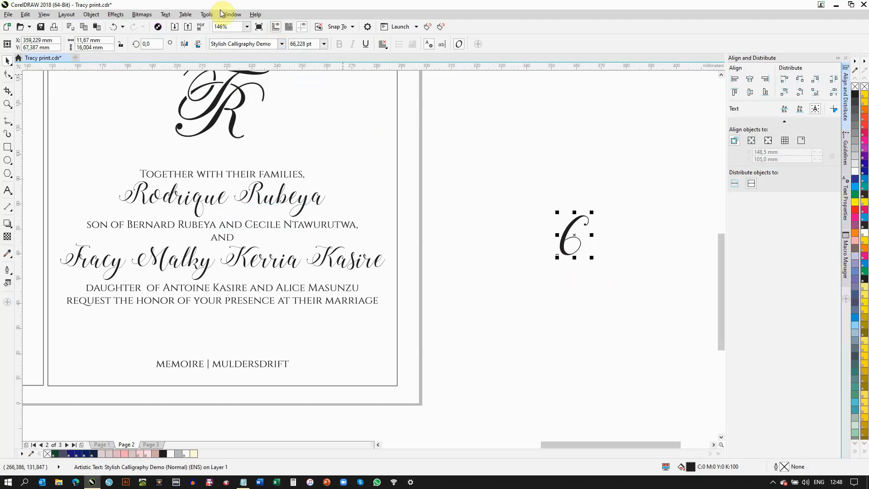
{"action": "left_click", "coordinate": [281, 44]}
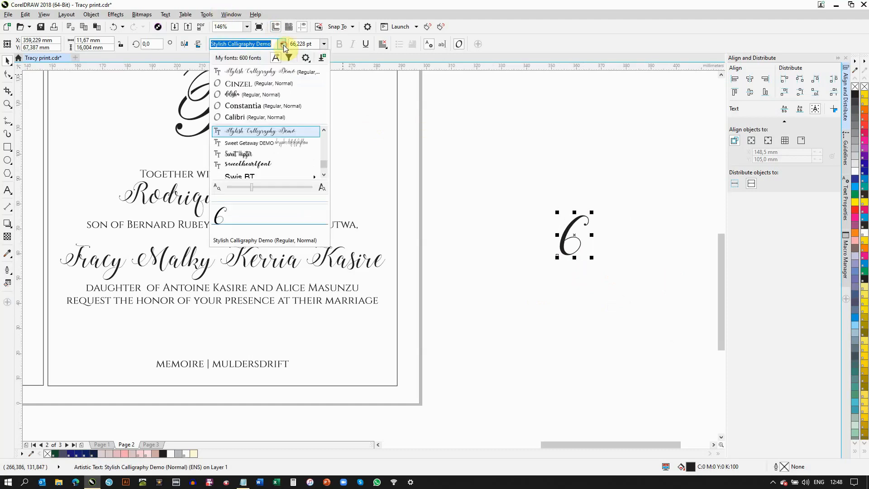
{"action": "left_click", "coordinate": [268, 85]}
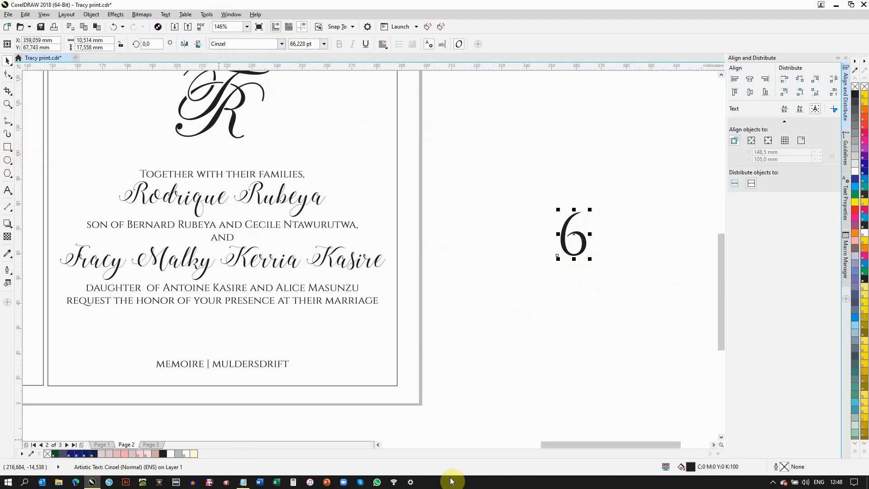
Draw a thin rectangle about 61.5 × 2.5 mm above the separate 6 and round its corners to 1.27 mm.
{"action": "left_click_drag", "start_coordinate": [547, 444], "coordinate": [435, 444]}
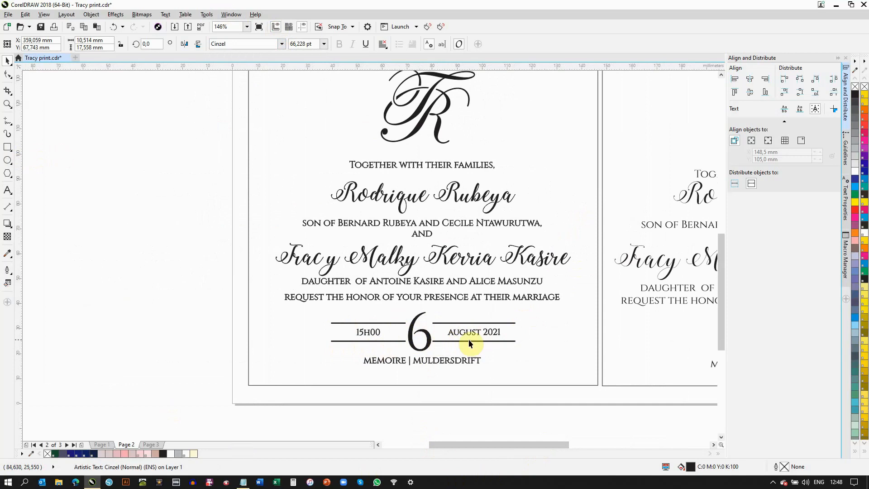
{"action": "left_click_drag", "start_coordinate": [475, 444], "coordinate": [604, 437]}
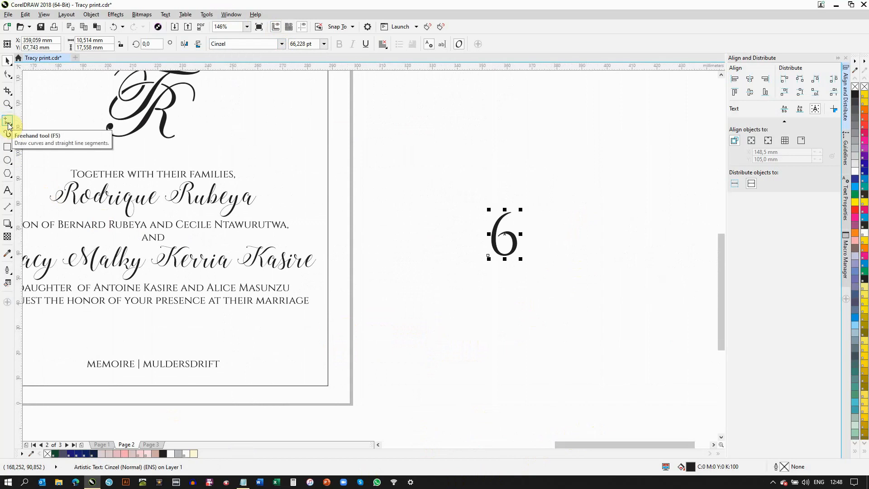
{"action": "left_click", "coordinate": [8, 147]}
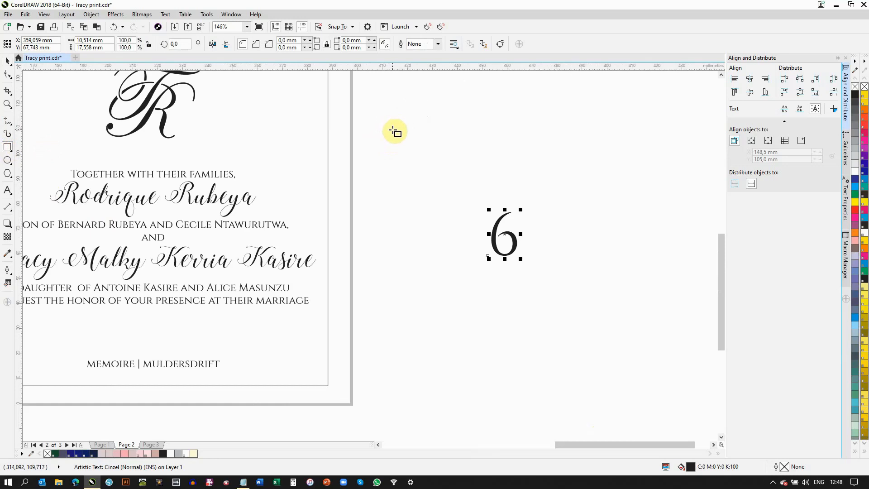
{"action": "left_click_drag", "start_coordinate": [392, 126], "coordinate": [546, 132]}
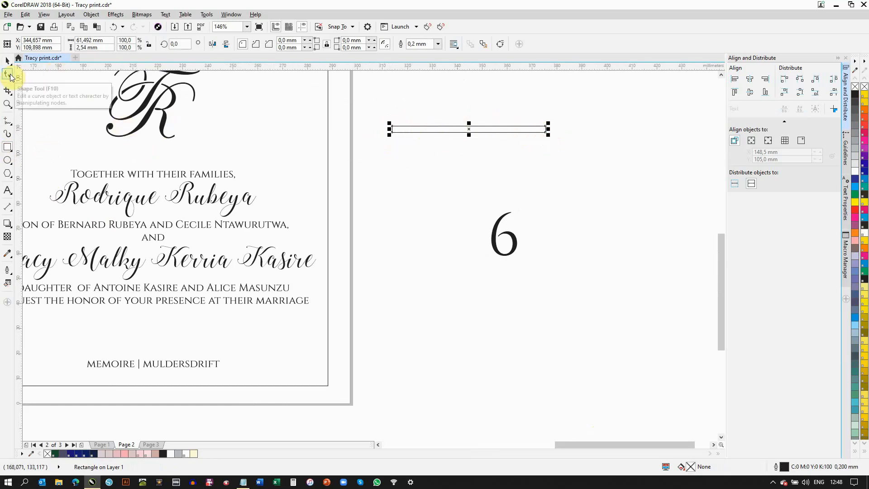
{"action": "left_click", "coordinate": [10, 76]}
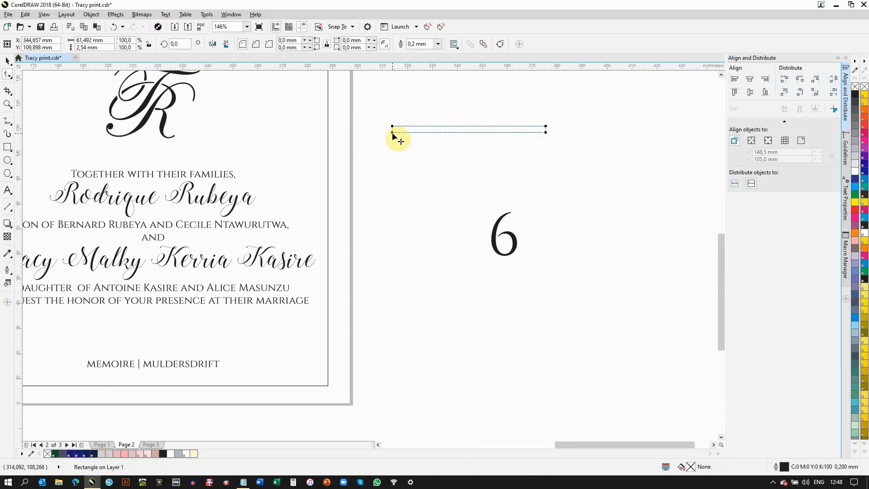
{"action": "left_click_drag", "start_coordinate": [393, 133], "coordinate": [406, 132]}
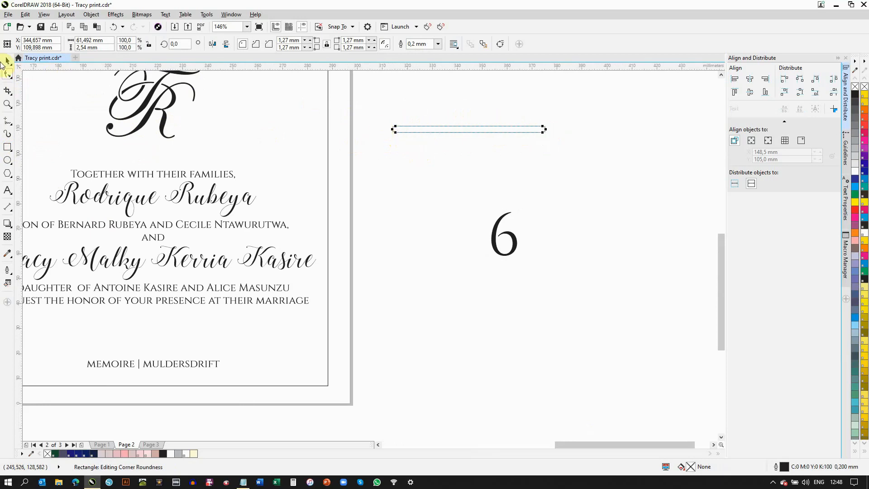
Fill the rounded bar above the 6 with black and reduce its height to about 1.65 mm.
{"action": "left_click", "coordinate": [7, 61]}
{"action": "left_click", "coordinate": [856, 95]}
{"action": "left_click", "coordinate": [595, 159]}
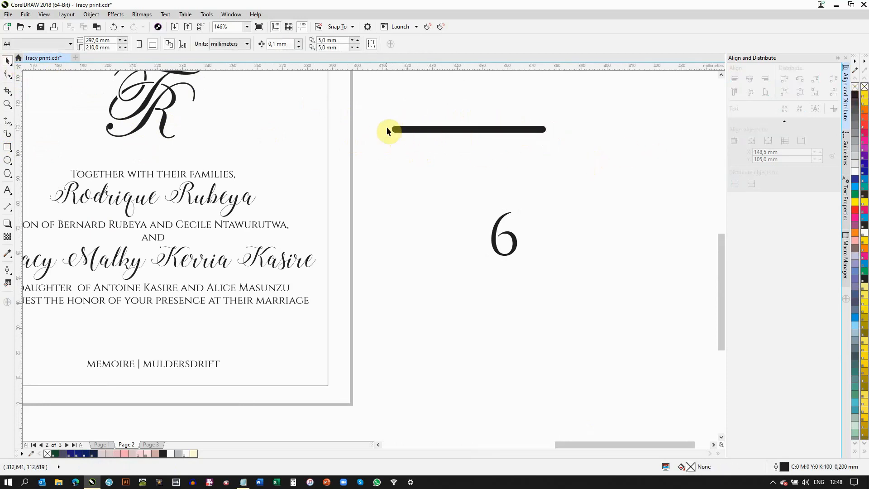
{"action": "left_click", "coordinate": [542, 135]}
{"action": "mouse_move", "coordinate": [550, 123]}
{"action": "left_mouse_down"}
{"action": "mouse_move", "coordinate": [498, 129]}
{"action": "mouse_move", "coordinate": [566, 144]}
{"action": "mouse_move", "coordinate": [559, 124]}
{"action": "mouse_move", "coordinate": [549, 126]}
{"action": "left_mouse_up"}
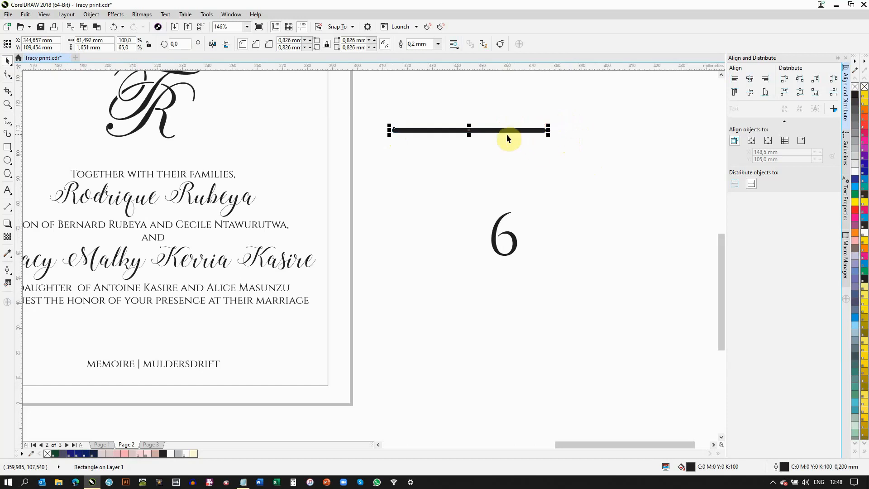
Draw a straight horizontal line about 60.6 mm long below the rounded bar and set its outline width to 1.5 mm.
{"action": "left_click", "coordinate": [533, 159]}
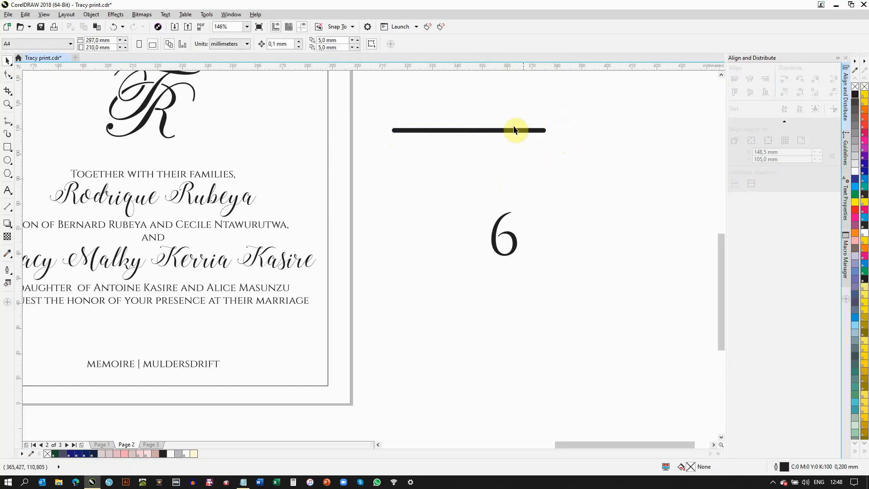
{"action": "left_click", "coordinate": [7, 122]}
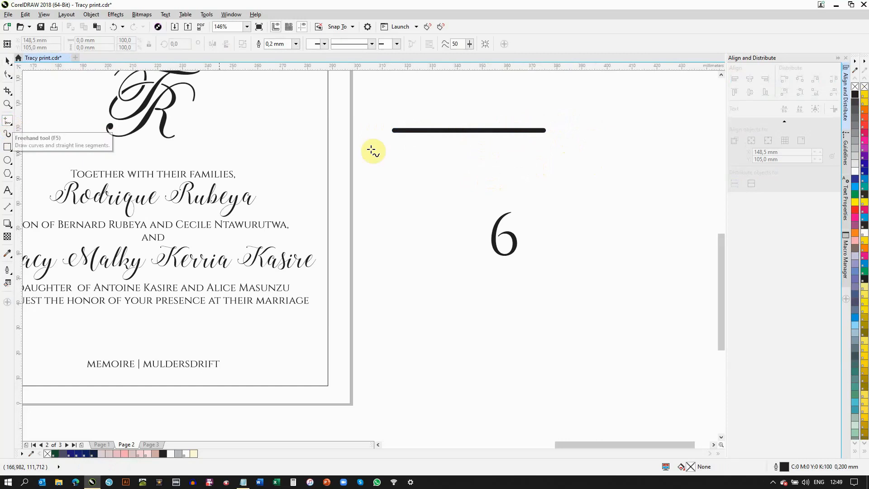
{"action": "left_click", "coordinate": [394, 151]}
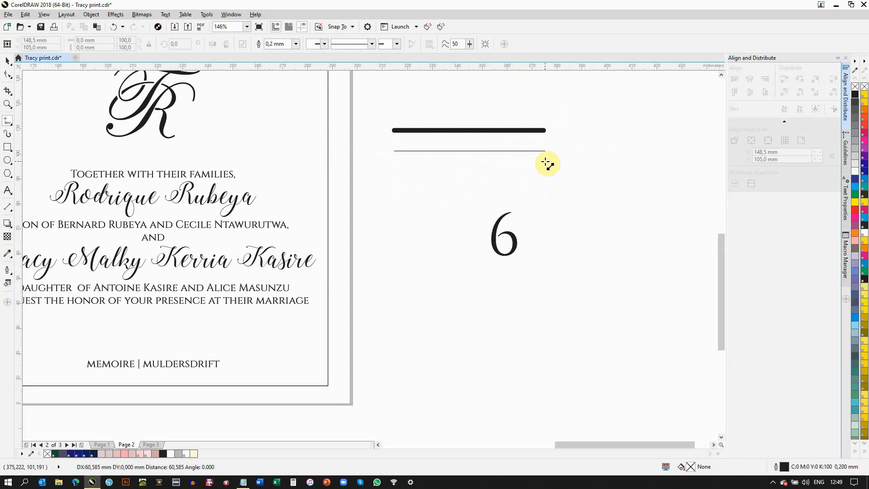
{"action": "left_click", "coordinate": [546, 163]}
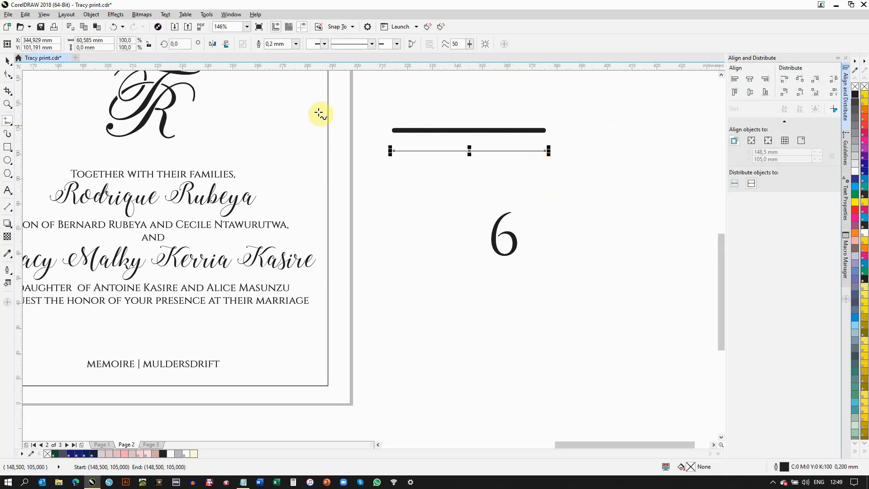
{"action": "left_click", "coordinate": [296, 45]}
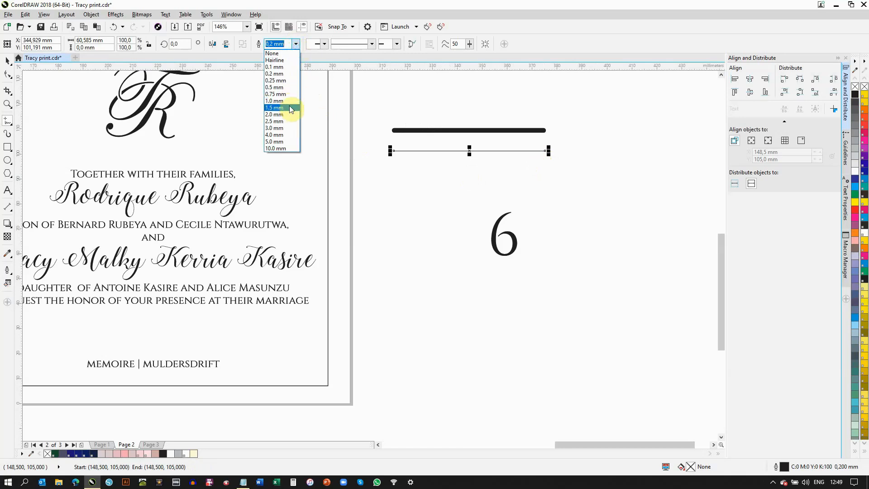
{"action": "left_click", "coordinate": [289, 107]}
Compare the ends of the 1.5 mm line and the rounded bar up close, and delete the line.
{"action": "left_click", "coordinate": [8, 60]}
{"action": "left_click", "coordinate": [613, 186]}
{"action": "left_click", "coordinate": [7, 104]}
{"action": "left_click_drag", "start_coordinate": [385, 114], "coordinate": [419, 173]}
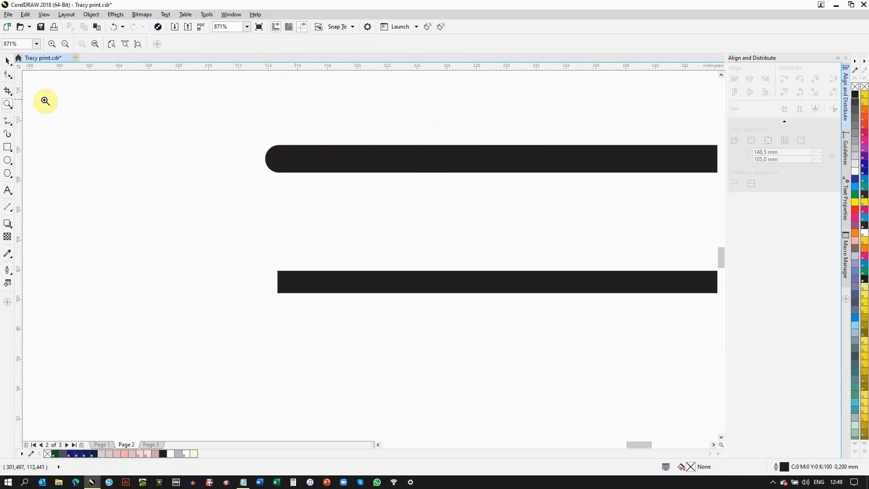
{"action": "left_click", "coordinate": [111, 44]}
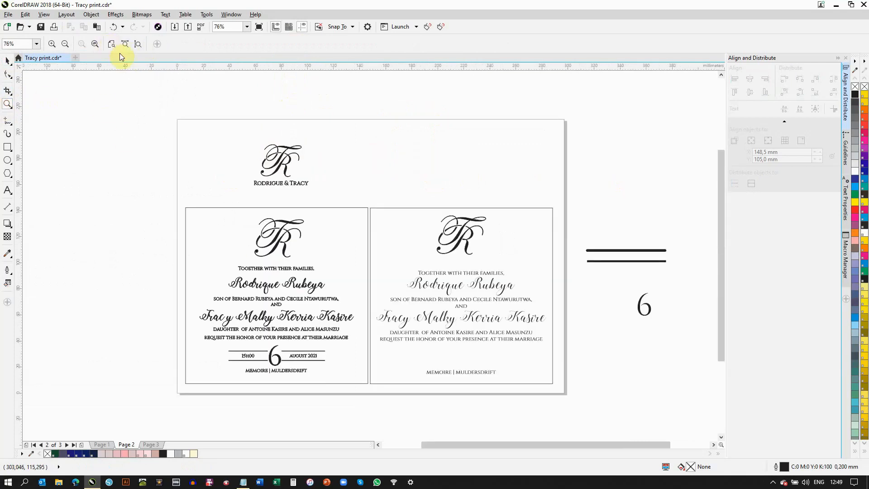
{"action": "left_click_drag", "start_coordinate": [560, 233], "coordinate": [700, 358]}
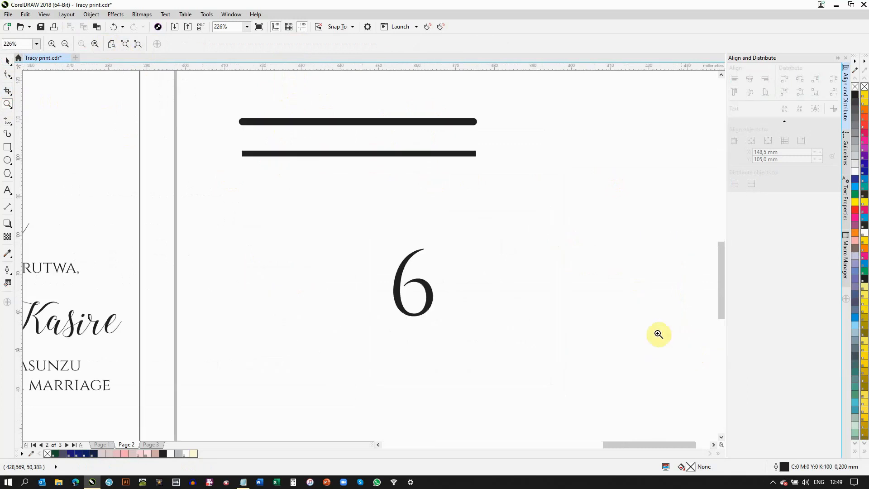
{"action": "left_click", "coordinate": [7, 60]}
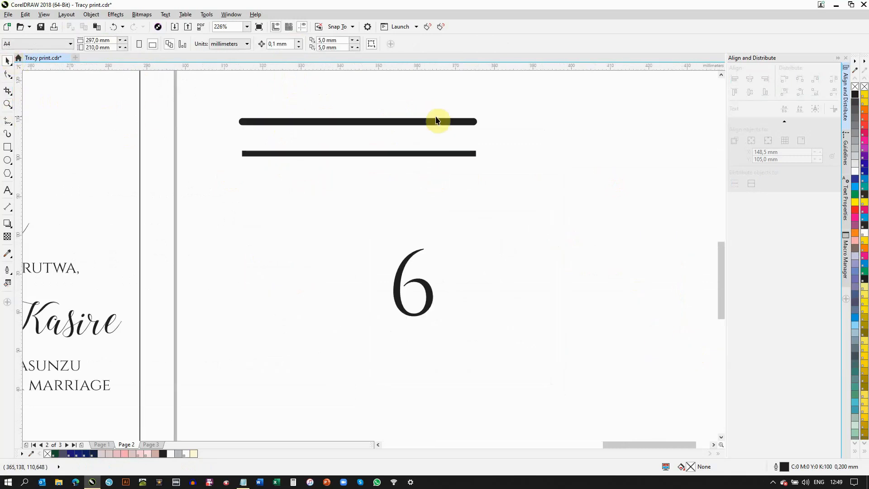
{"action": "left_click", "coordinate": [381, 154]}
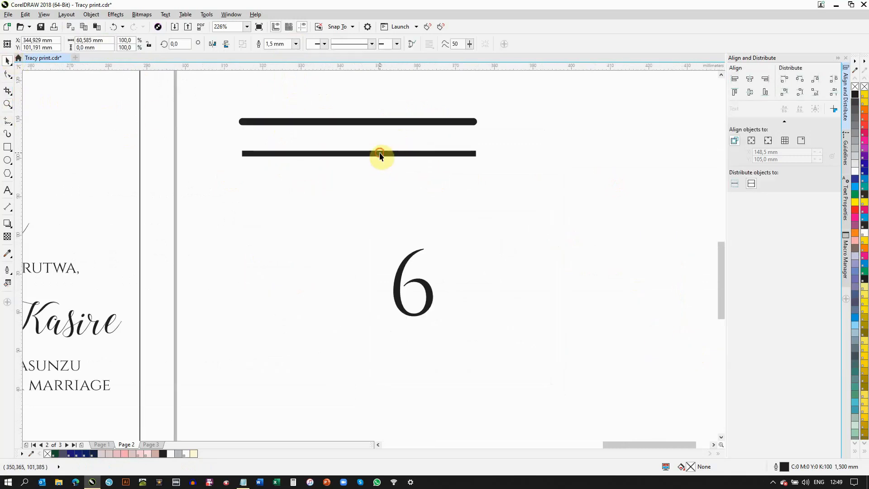
{"action": "key", "text": "Delete"}
Resize the rounded bar to 50 mm wide and 1 mm high.
{"action": "left_click", "coordinate": [352, 122]}
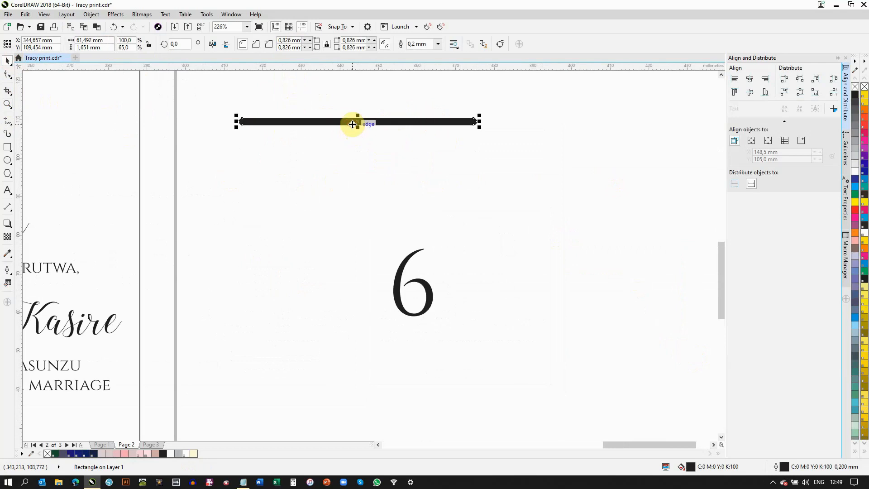
{"action": "left_click", "coordinate": [107, 47]}
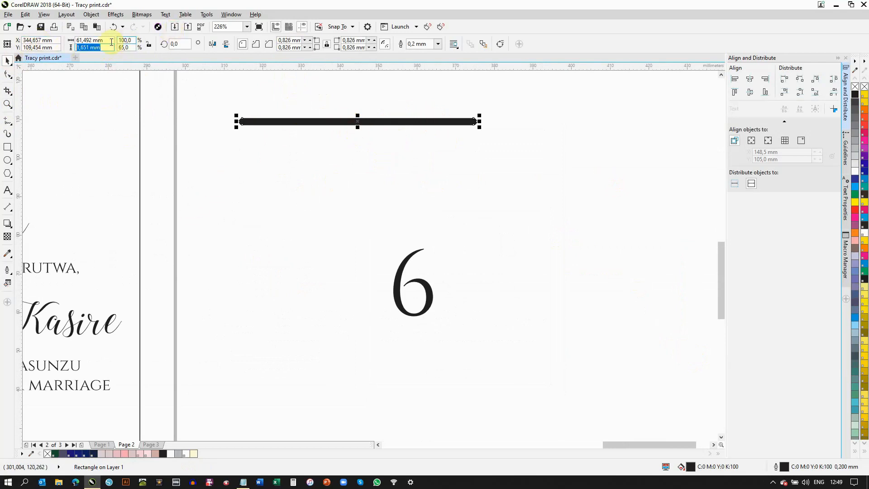
{"action": "left_click", "coordinate": [77, 40]}
{"action": "type", "text": "50"}
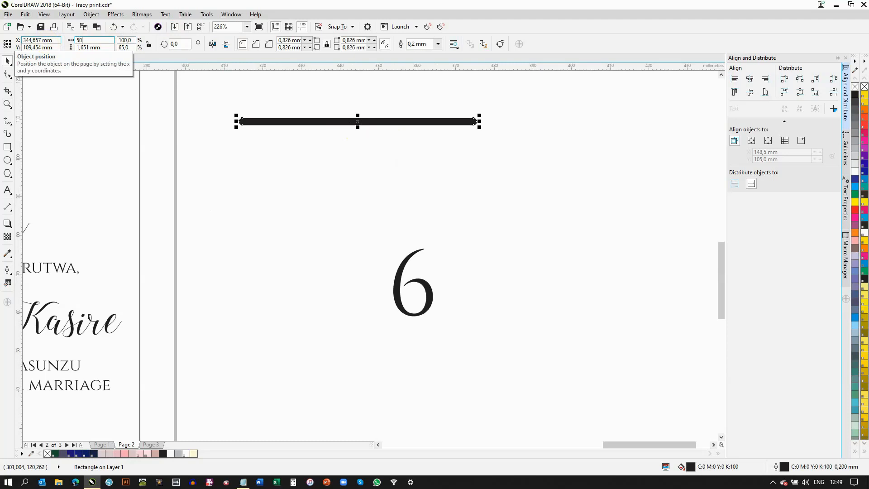
{"action": "key", "text": "Return"}
{"action": "key", "text": "Tab"}
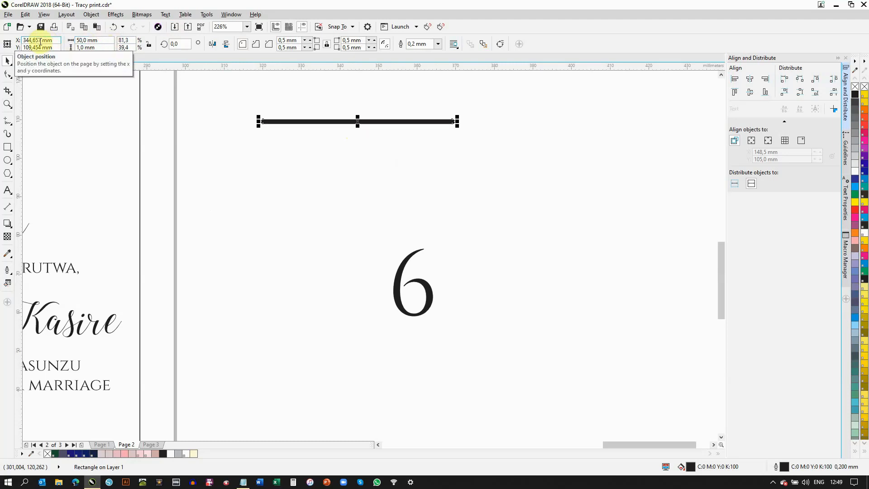
{"action": "left_click", "coordinate": [492, 189]}
Duplicate the rounded bar about 9 mm straight below itself and group the two bars.
{"action": "mouse_move", "coordinate": [354, 123]}
{"action": "left_mouse_down"}
{"action": "mouse_move", "coordinate": [299, 171]}
{"action": "mouse_move", "coordinate": [275, 277]}
{"action": "mouse_move", "coordinate": [295, 291]}
{"action": "mouse_move", "coordinate": [287, 284]}
{"action": "mouse_move", "coordinate": [351, 136]}
{"action": "mouse_move", "coordinate": [359, 142]}
{"action": "mouse_move", "coordinate": [349, 131]}
{"action": "left_mouse_up"}
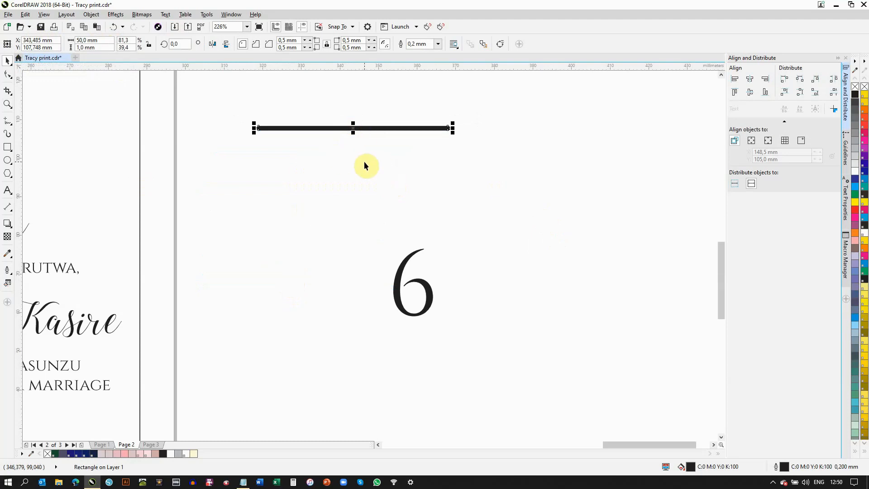
{"action": "left_click_drag", "start_coordinate": [353, 129], "coordinate": [353, 165]}
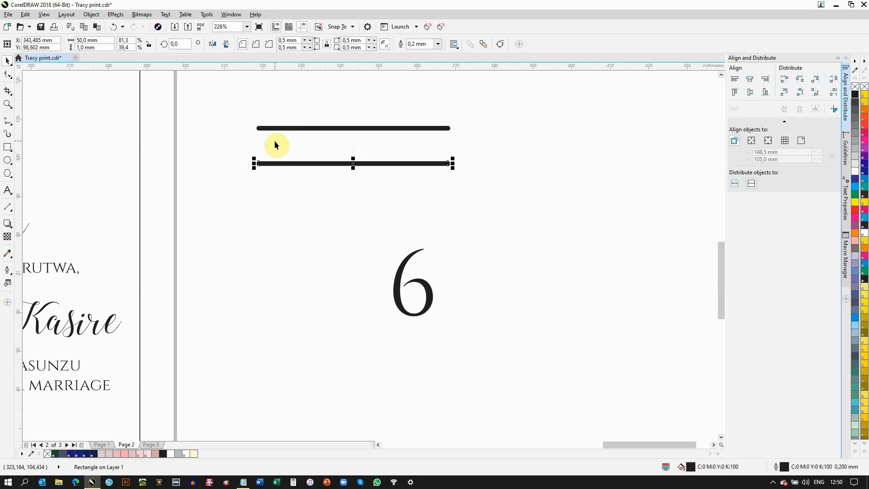
{"action": "left_click", "coordinate": [227, 111]}
{"action": "left_click_drag", "start_coordinate": [483, 199], "coordinate": [482, 198]}
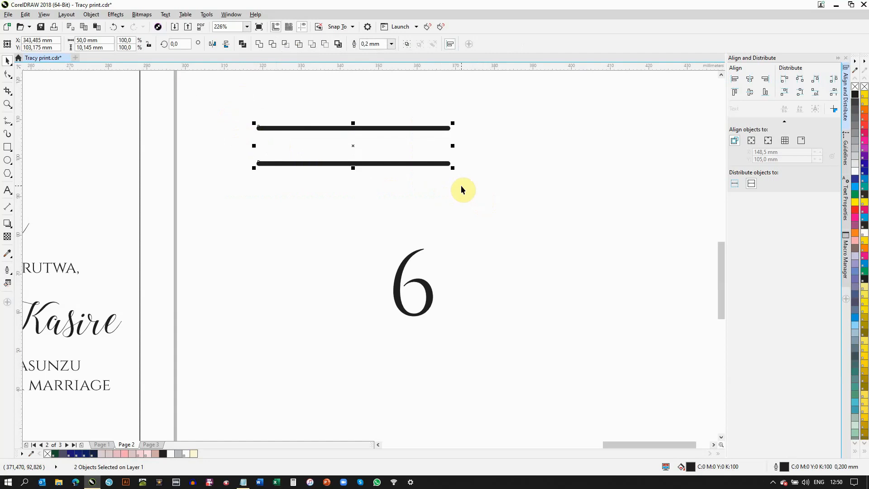
{"action": "key", "text": "ctrl+g"}
Move the grouped bars lower on the empty area and place the 6 to the right of them.
{"action": "left_click_drag", "start_coordinate": [355, 146], "coordinate": [375, 128]}
{"action": "left_click_drag", "start_coordinate": [377, 138], "coordinate": [371, 193]}
{"action": "left_click", "coordinate": [379, 181]}
{"action": "left_click", "coordinate": [388, 163]}
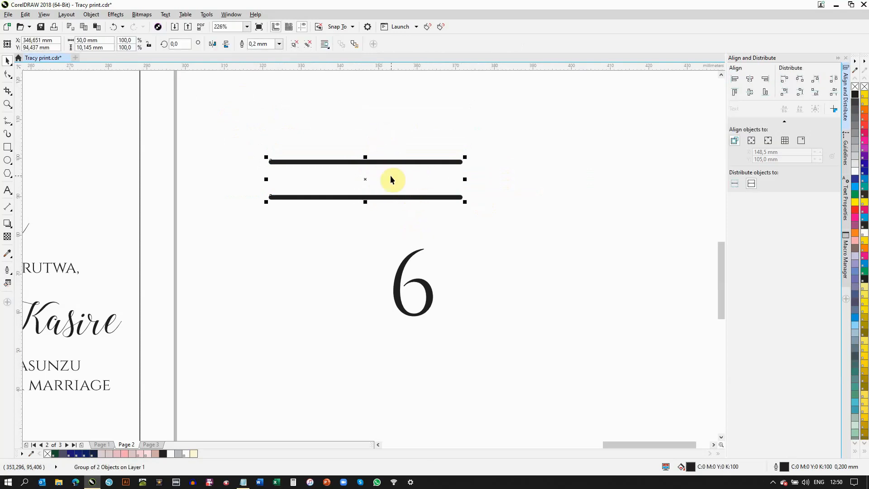
{"action": "left_click_drag", "start_coordinate": [424, 293], "coordinate": [516, 183]}
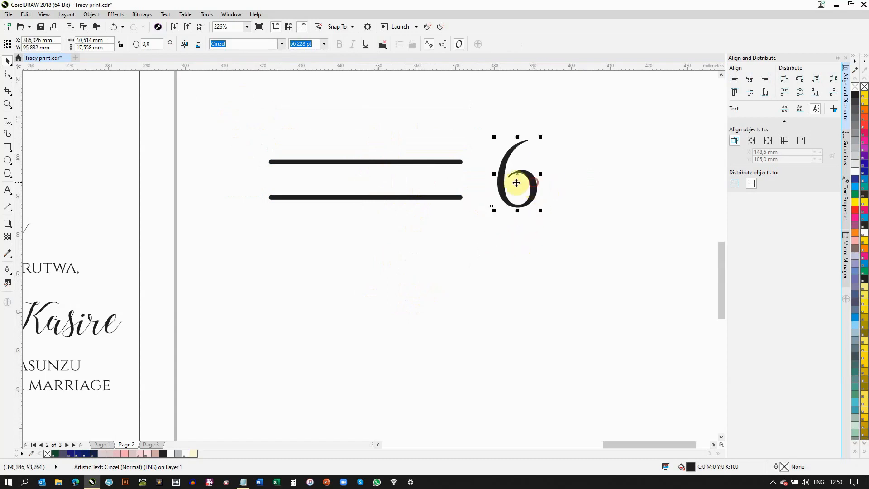
Scale down the grouped pair of bars and set its width to 35 mm.
{"action": "left_click", "coordinate": [434, 198]}
{"action": "left_click_drag", "start_coordinate": [263, 156], "coordinate": [279, 165]}
{"action": "left_click", "coordinate": [114, 40]}
{"action": "type", "text": "35"}
{"action": "key", "text": "Return"}
{"action": "left_click", "coordinate": [470, 278]}
Align the grouped bars with the 6 by their horizontal centre line, keeping the 6 in place.
{"action": "left_click", "coordinate": [414, 198]}
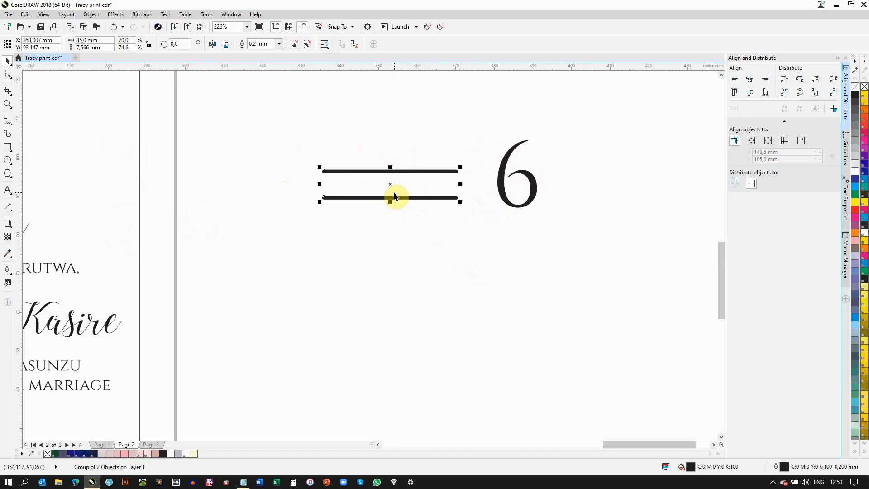
{"action": "left_click", "coordinate": [501, 186], "text": "shift"}
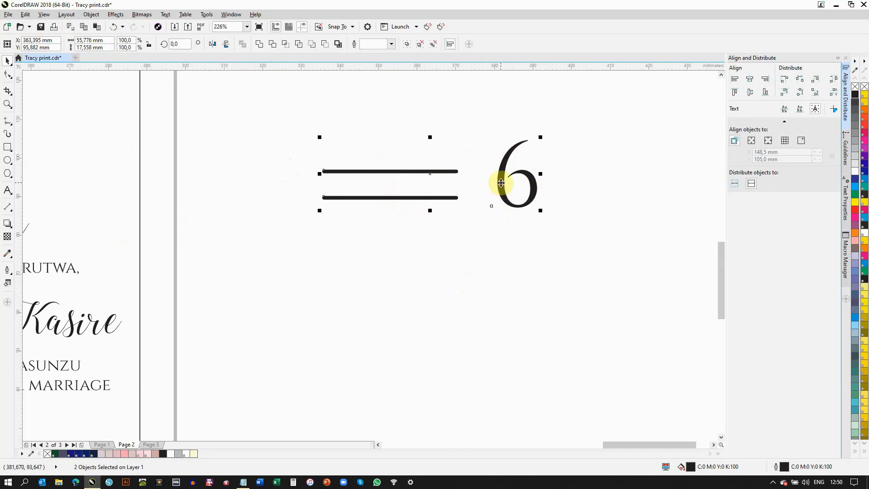
{"action": "left_click", "coordinate": [750, 95]}
{"action": "left_click", "coordinate": [501, 273]}
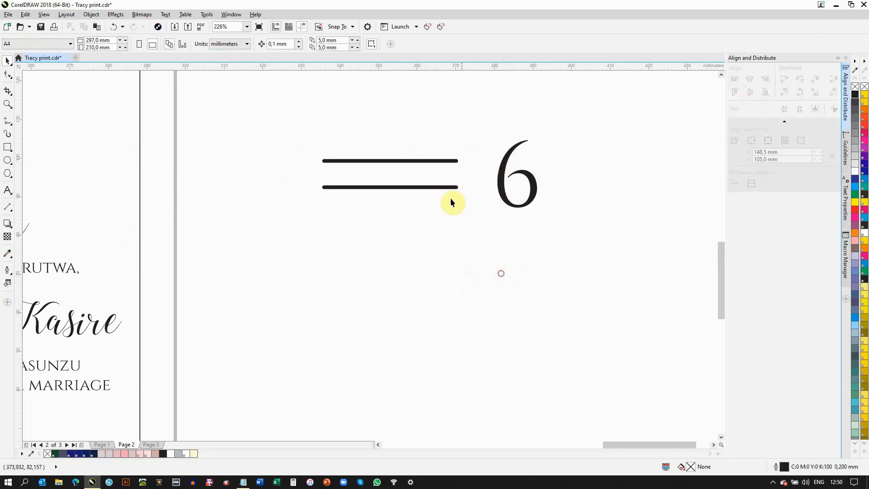
Place the bar pair just left of the 6 and a level duplicate just right of it, and save the document.
{"action": "left_click", "coordinate": [418, 187]}
{"action": "left_click_drag", "start_coordinate": [418, 188], "coordinate": [452, 187]}
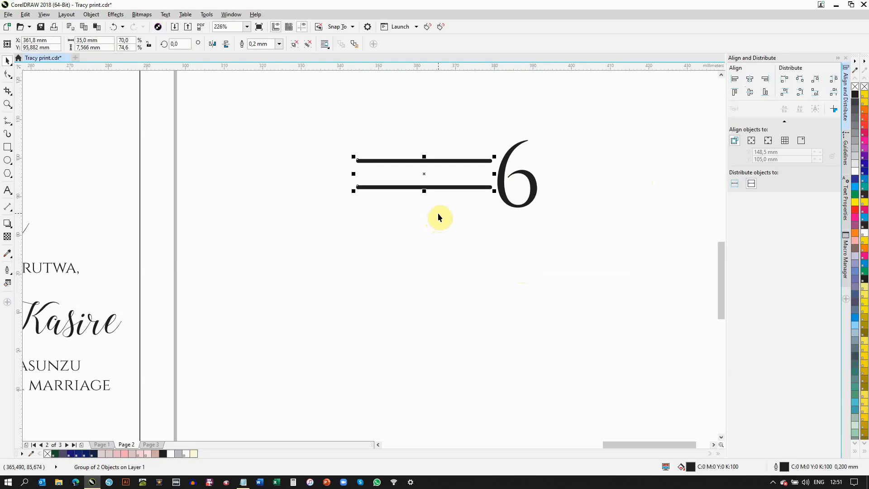
{"action": "left_click_drag", "start_coordinate": [423, 172], "coordinate": [607, 196]}
{"action": "left_click", "coordinate": [41, 27]}
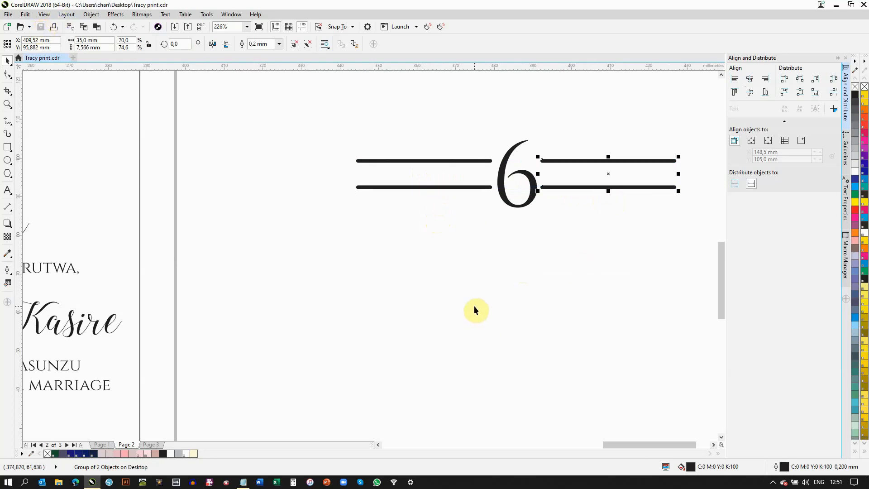
Check the finished card's date block and add the text "15h00" above the left pair of bars.
{"action": "left_click", "coordinate": [10, 107]}
{"action": "left_click", "coordinate": [125, 44]}
{"action": "left_click_drag", "start_coordinate": [204, 320], "coordinate": [360, 389]}
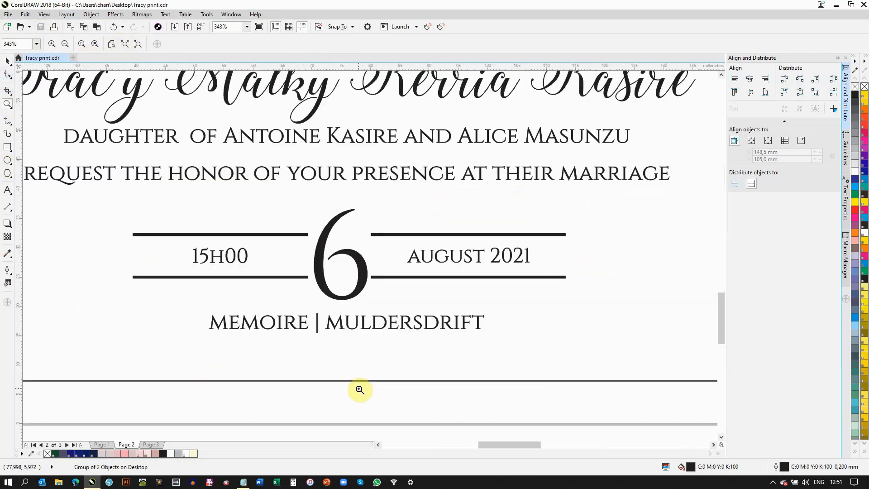
{"action": "left_click", "coordinate": [112, 44]}
{"action": "left_click_drag", "start_coordinate": [583, 223], "coordinate": [671, 294]}
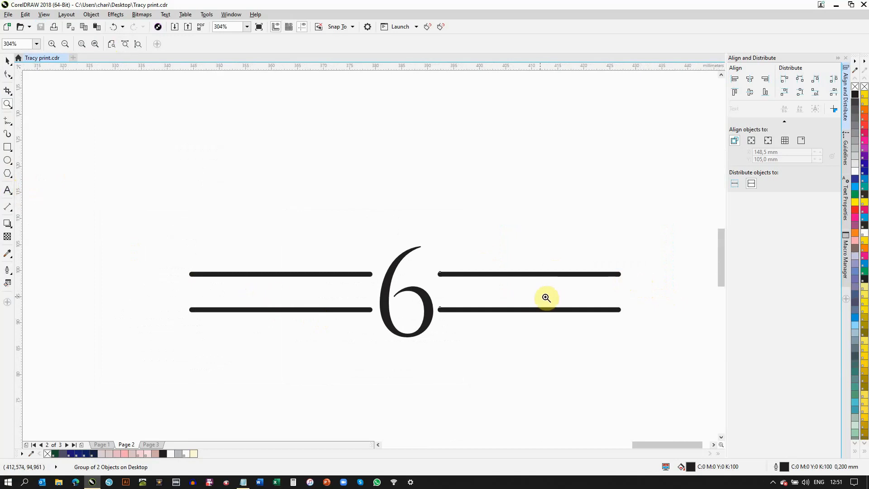
{"action": "left_click", "coordinate": [8, 190]}
{"action": "left_click", "coordinate": [204, 198]}
{"action": "type", "text": "15:"}
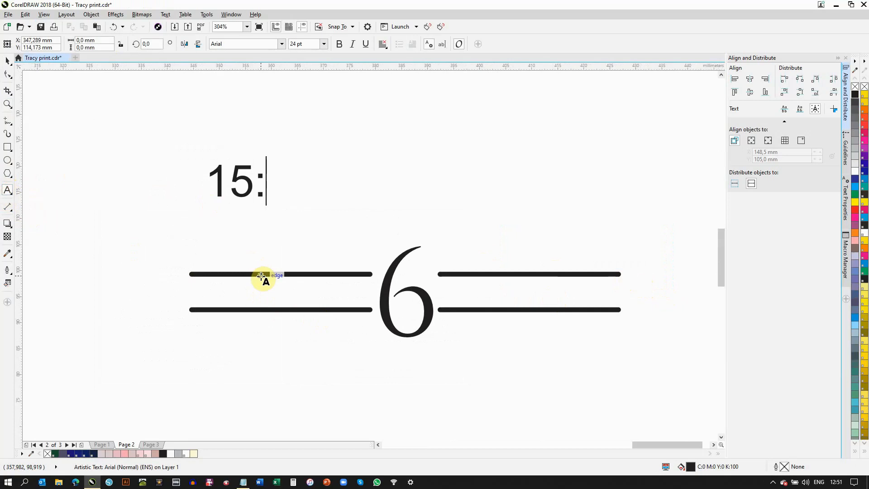
{"action": "type", "text": "00"}
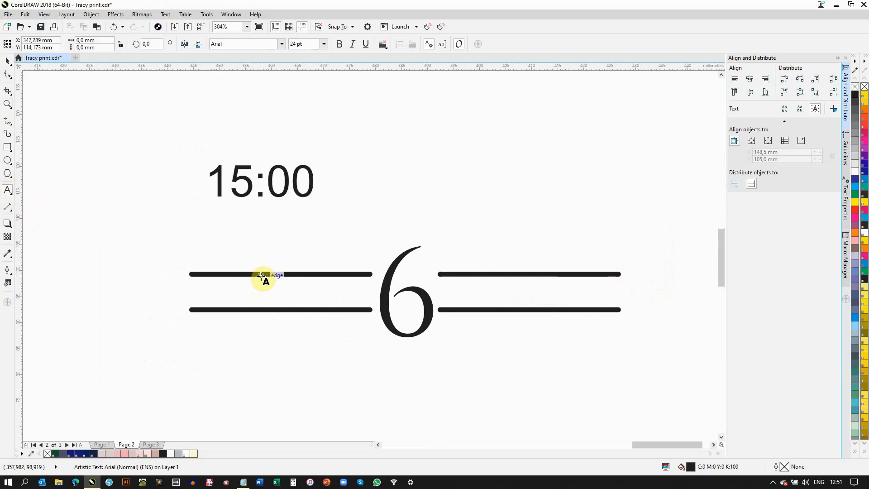
{"action": "key", "text": "BackSpace"}
{"action": "key", "text": "BackSpace"}
{"action": "key", "text": "BackSpace"}
{"action": "type", "text": "h"}
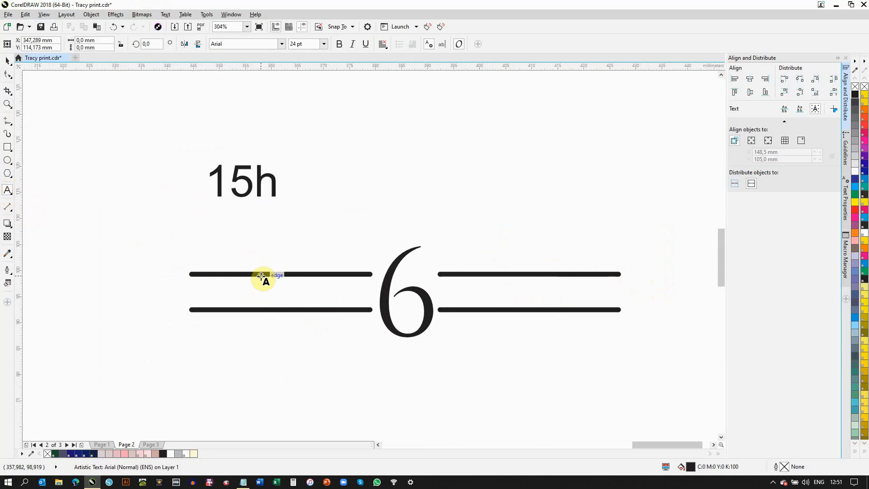
{"action": "type", "text": "00"}
{"action": "key", "text": "Escape"}
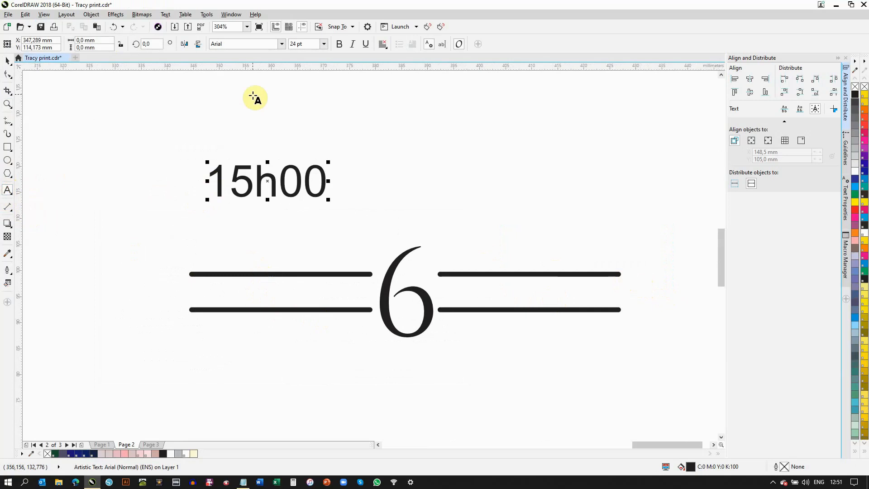
Change the 15h00 text to Cinzel and fit it between the left pair of bars at about 16.2 pt.
{"action": "left_click", "coordinate": [281, 44]}
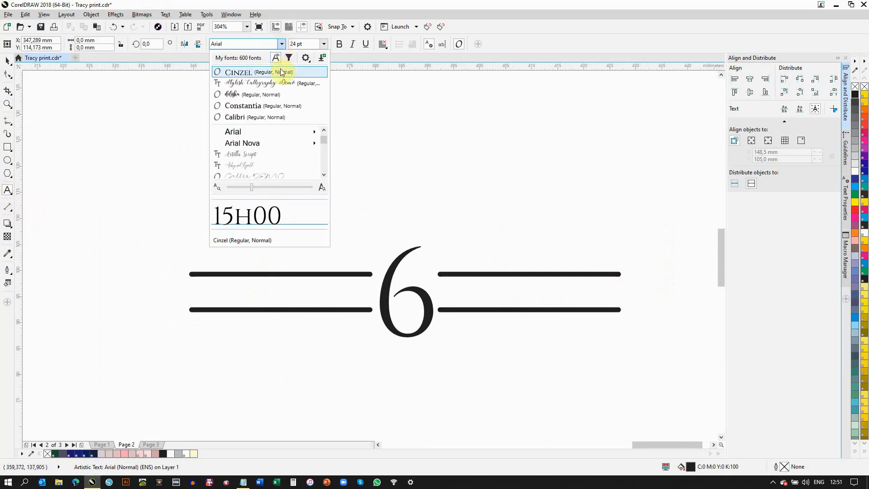
{"action": "key", "text": "Escape"}
{"action": "left_click", "coordinate": [8, 61]}
{"action": "left_click", "coordinate": [281, 44]}
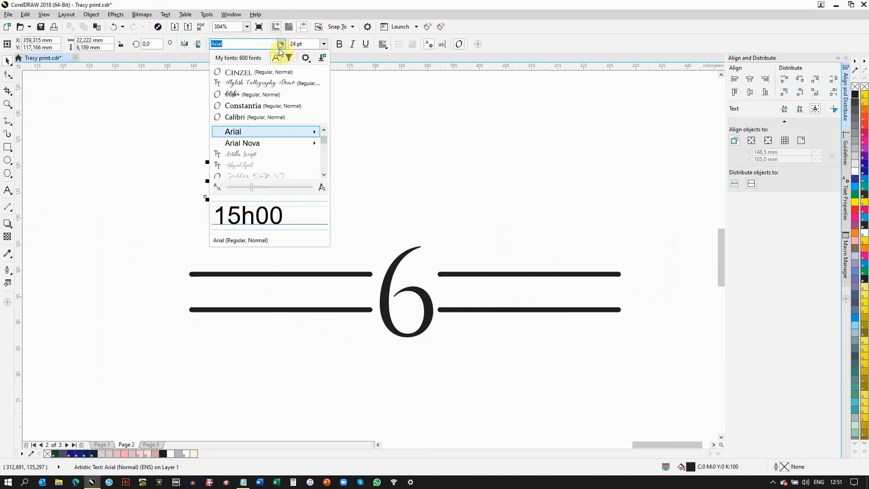
{"action": "left_click", "coordinate": [292, 71]}
{"action": "left_click_drag", "start_coordinate": [320, 188], "coordinate": [315, 270]}
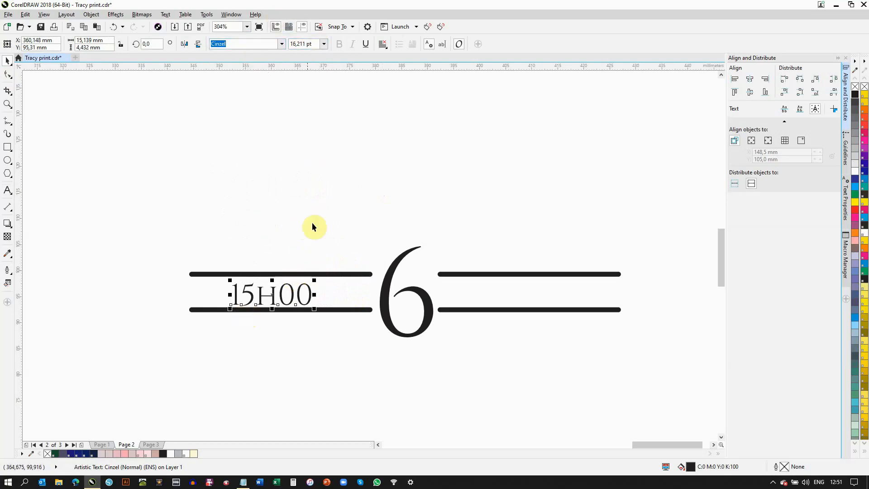
Set the font size of the 15h00 text to 16 pt.
{"action": "left_click", "coordinate": [315, 44]}
{"action": "left_click", "coordinate": [314, 43]}
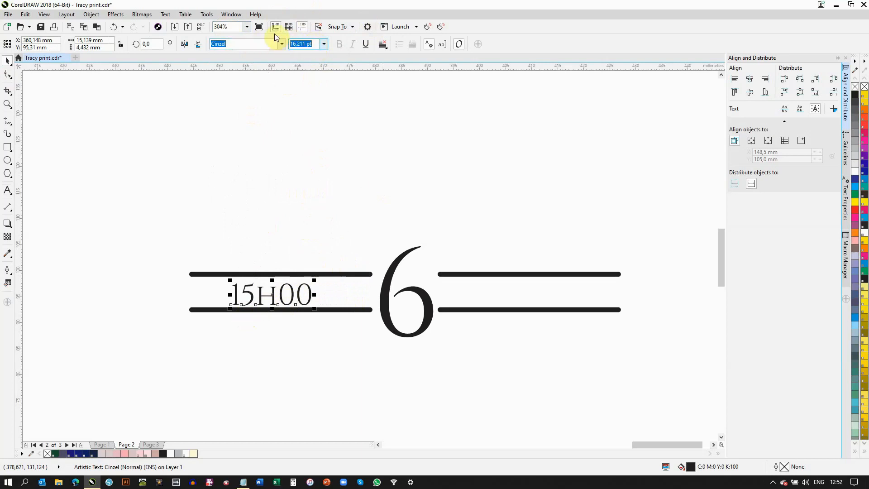
{"action": "type", "text": "16"}
{"action": "key", "text": "Return"}
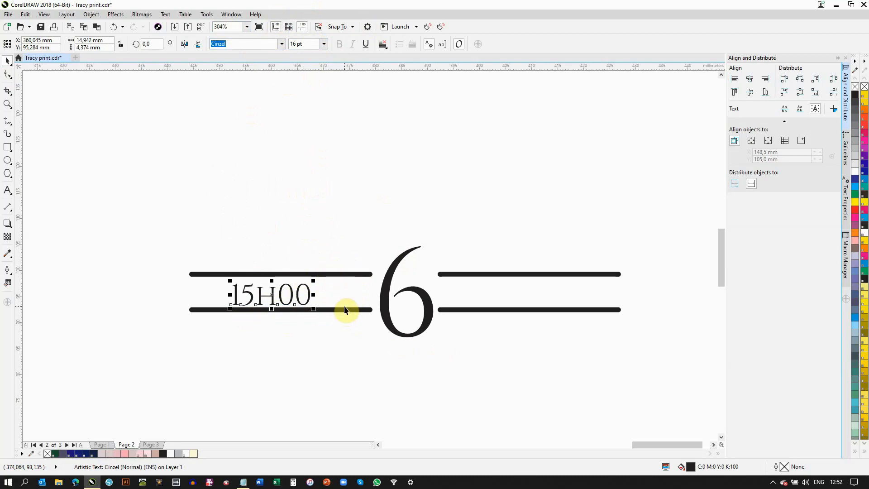
Centre the 15h00 text horizontally and vertically between the pair of bars before the 6.
{"action": "left_click", "coordinate": [349, 274], "text": "shift"}
{"action": "left_click", "coordinate": [747, 83]}
{"action": "left_click", "coordinate": [750, 93]}
{"action": "left_click", "coordinate": [368, 199]}
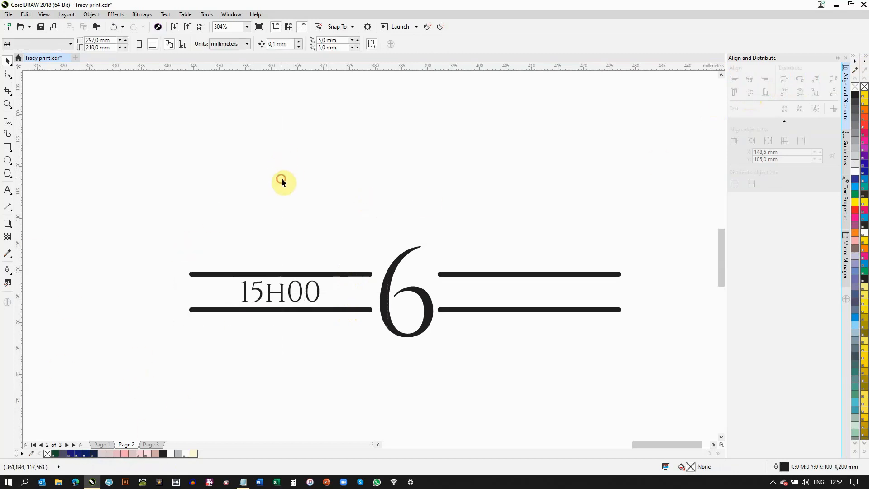
Duplicate the 15h00 text level between the bars after the 6 and change the copy's wording to AUGUST.
{"action": "left_click", "coordinate": [290, 292]}
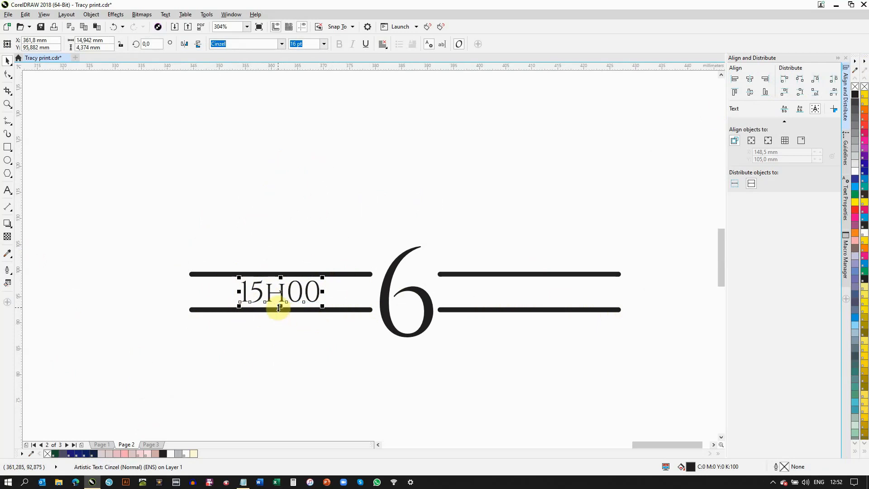
{"action": "left_click_drag", "start_coordinate": [281, 296], "coordinate": [532, 304]}
{"action": "left_click", "coordinate": [8, 190]}
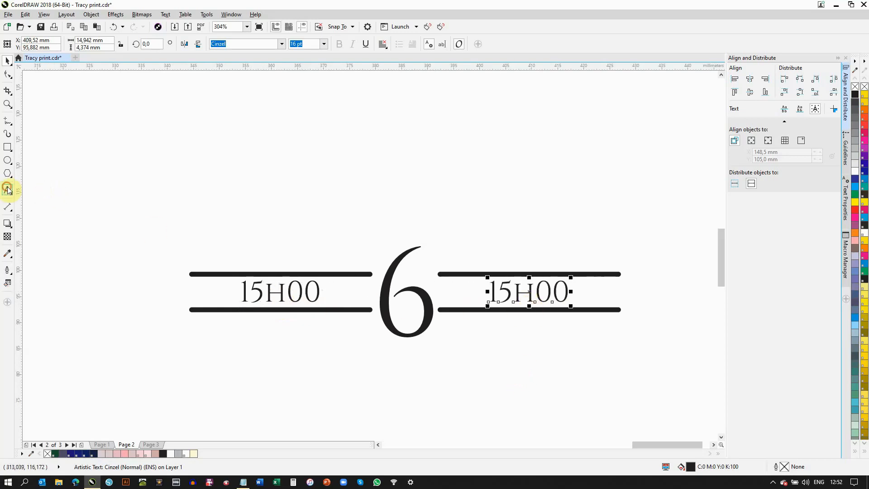
{"action": "left_click_drag", "start_coordinate": [492, 294], "coordinate": [585, 296]}
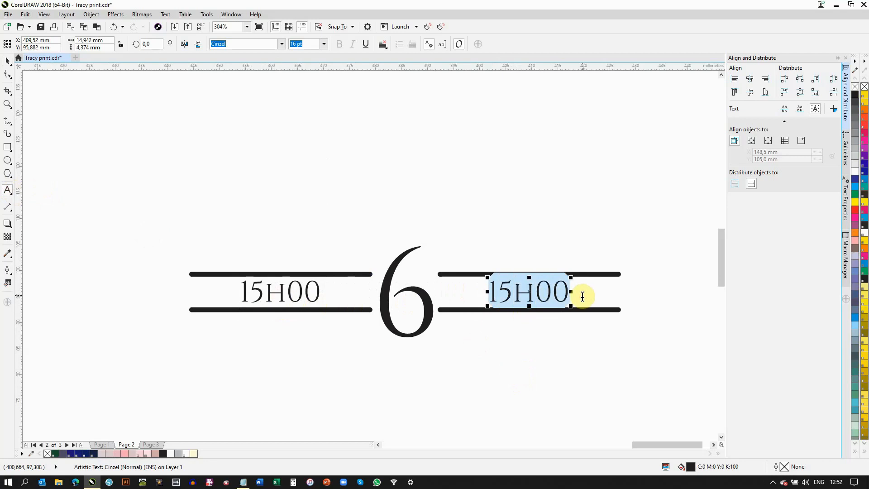
{"action": "type", "text": "AUGUST"}
{"action": "left_click", "coordinate": [7, 61]}
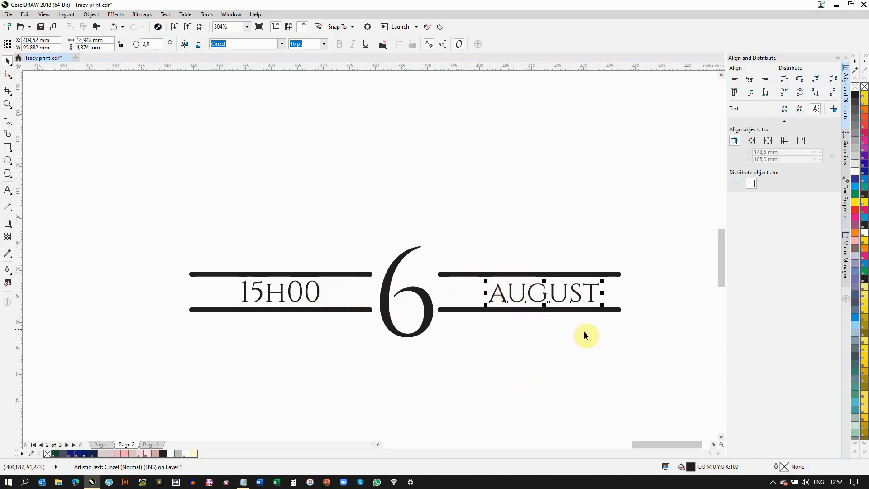
Centre AUGUST horizontally and vertically between its bars and group the time, 6, month and bars into one date block.
{"action": "left_click", "coordinate": [471, 277], "text": "shift"}
{"action": "left_click", "coordinate": [751, 93]}
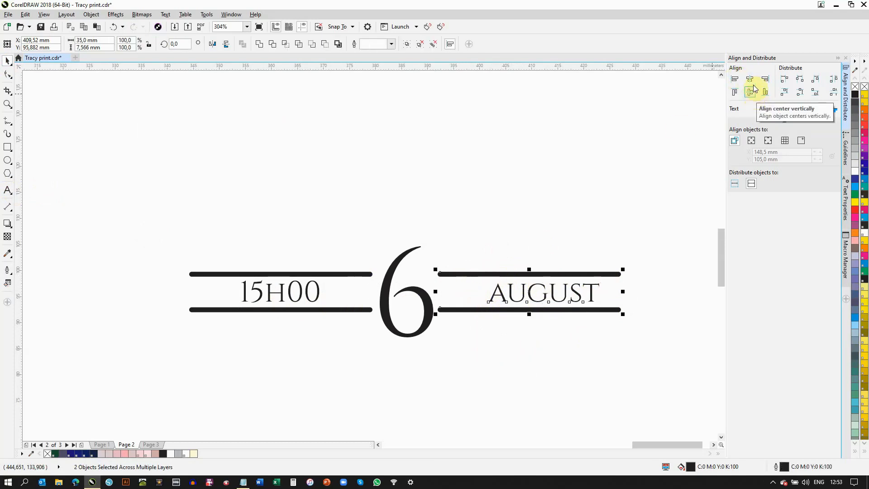
{"action": "left_click", "coordinate": [750, 79]}
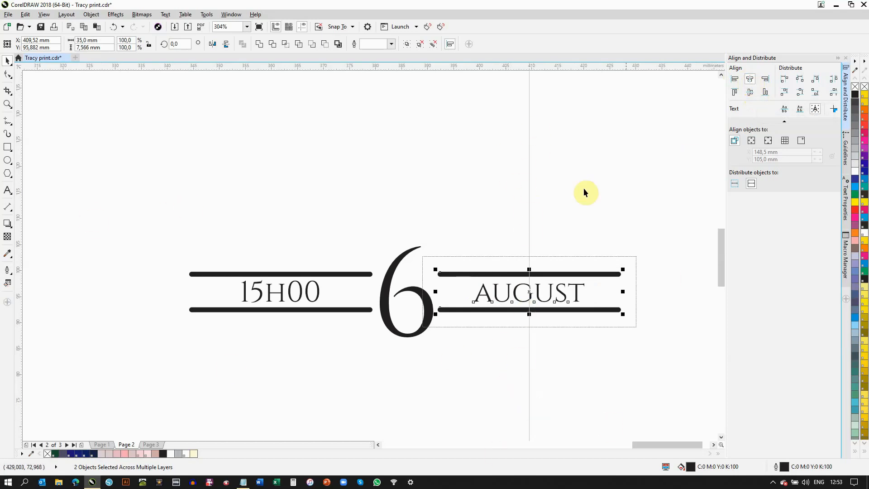
{"action": "left_click", "coordinate": [147, 223]}
{"action": "left_click_drag", "start_coordinate": [267, 292], "coordinate": [664, 370]}
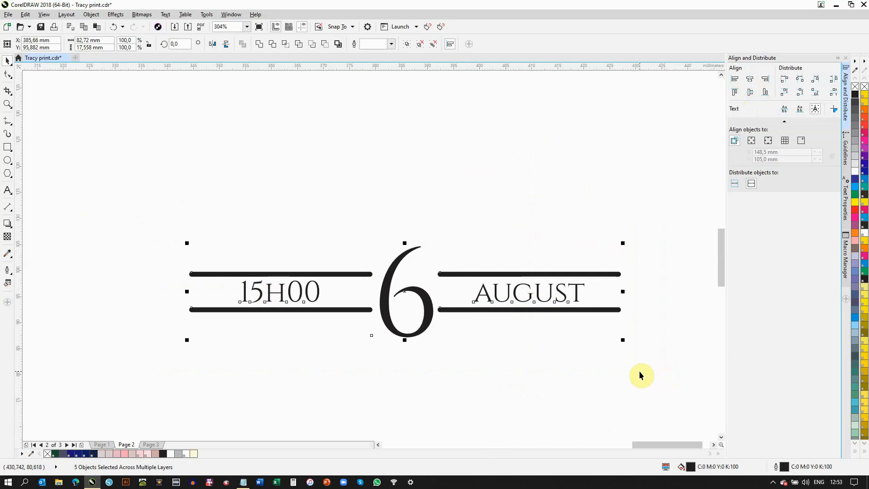
{"action": "key", "text": "ctrl+g"}
Move the grouped date block just below the new card and scale it down proportionally to about 75.3 mm wide.
{"action": "left_click", "coordinate": [7, 104]}
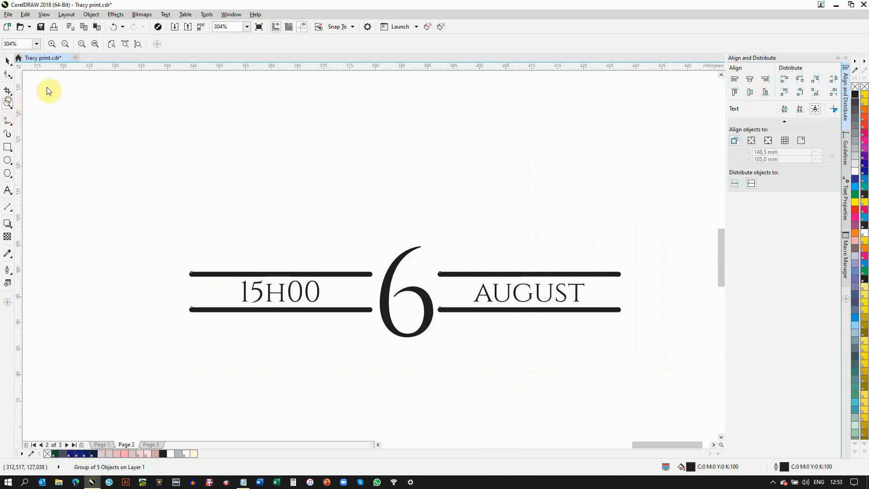
{"action": "left_click", "coordinate": [111, 44]}
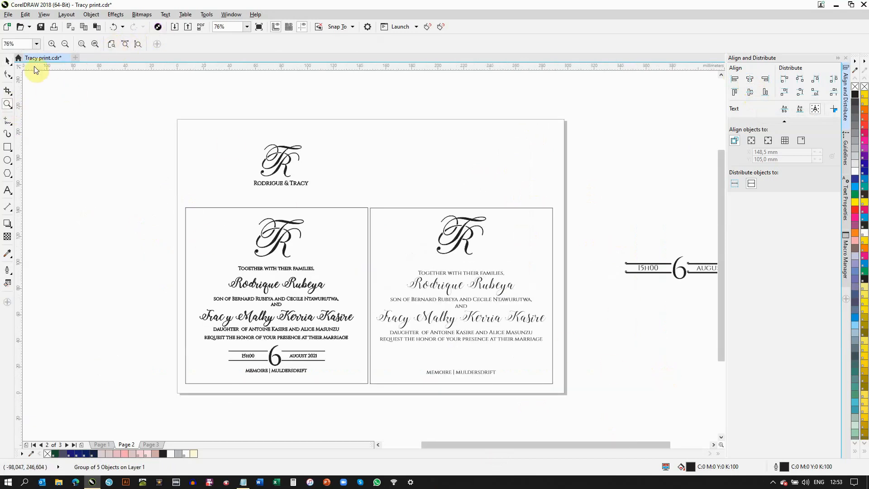
{"action": "left_click", "coordinate": [7, 61]}
{"action": "left_click_drag", "start_coordinate": [679, 270], "coordinate": [458, 416]}
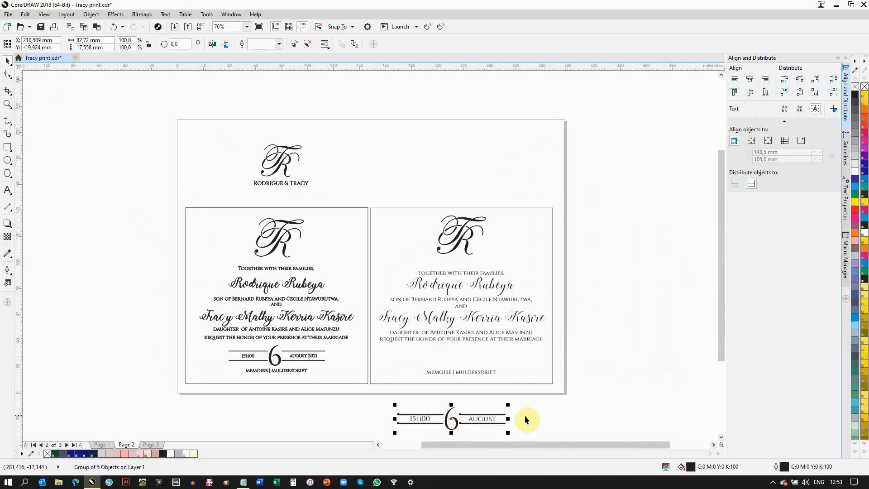
{"action": "left_click_drag", "start_coordinate": [509, 404], "coordinate": [504, 405]}
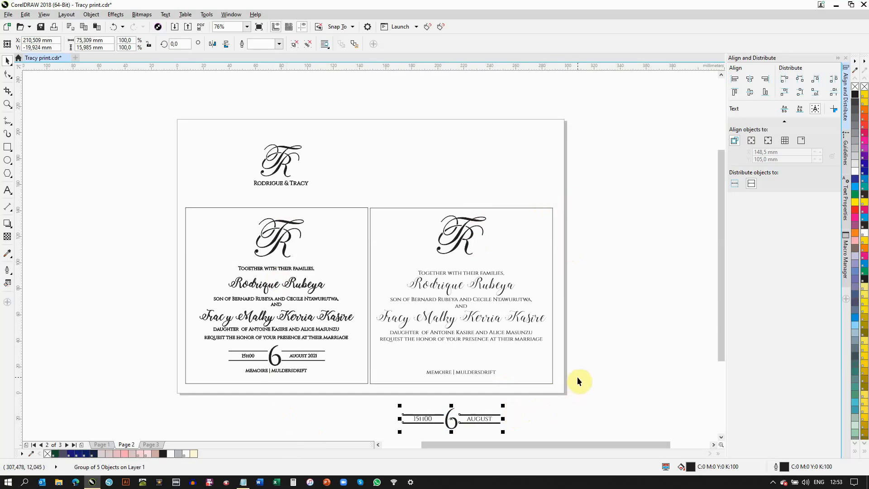
Centre the date block horizontally on the new card's frame and move it straight up between the request line and the venue line.
{"action": "left_click", "coordinate": [544, 382], "text": "shift"}
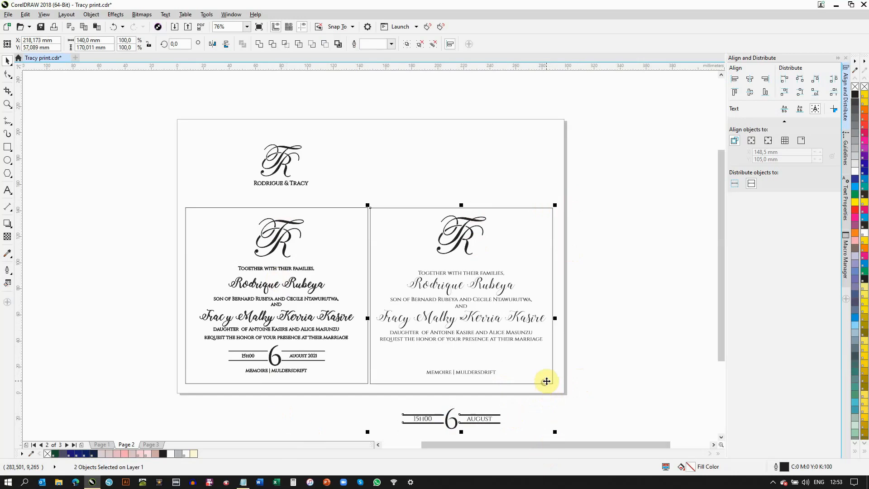
{"action": "left_click", "coordinate": [750, 80]}
{"action": "left_click", "coordinate": [614, 350]}
{"action": "left_click", "coordinate": [461, 421]}
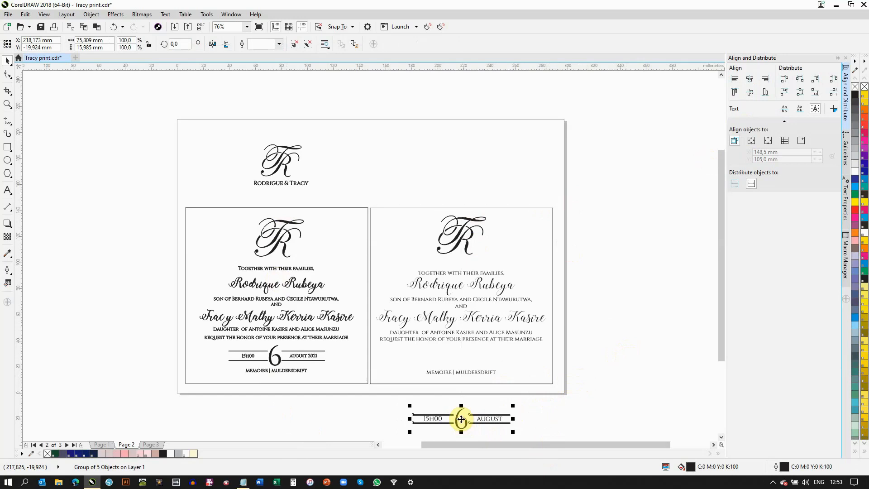
{"action": "left_click", "coordinate": [461, 418], "text": "ctrl"}
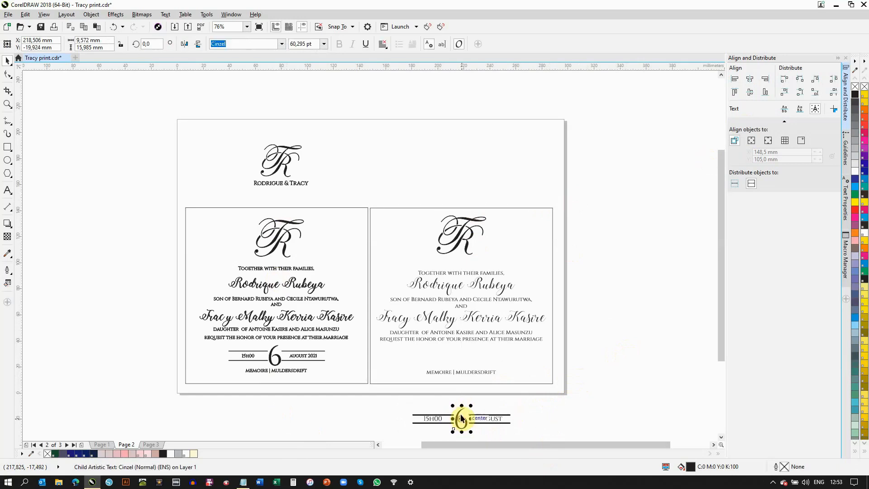
{"action": "left_click", "coordinate": [538, 425]}
{"action": "left_click_drag", "start_coordinate": [464, 418], "coordinate": [467, 358]}
{"action": "left_click", "coordinate": [629, 368]}
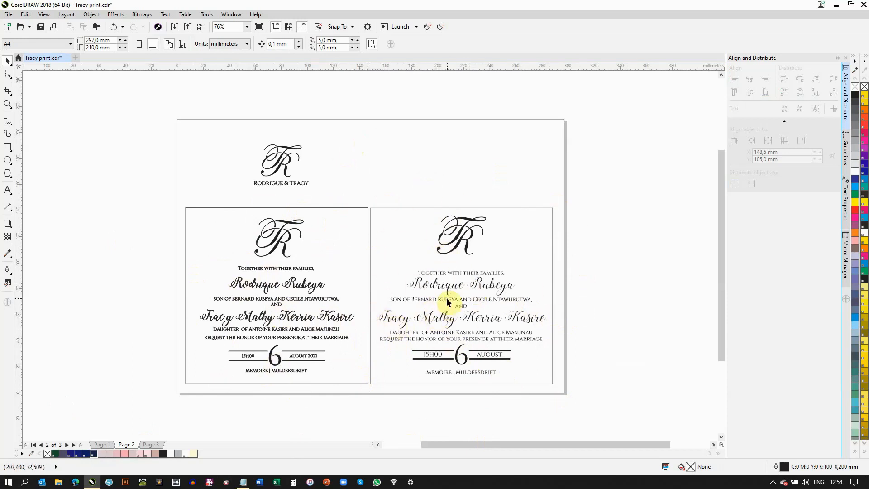
Give the new card's wording a dark green PANTONE 357 C outline and save the document.
{"action": "left_click", "coordinate": [421, 318]}
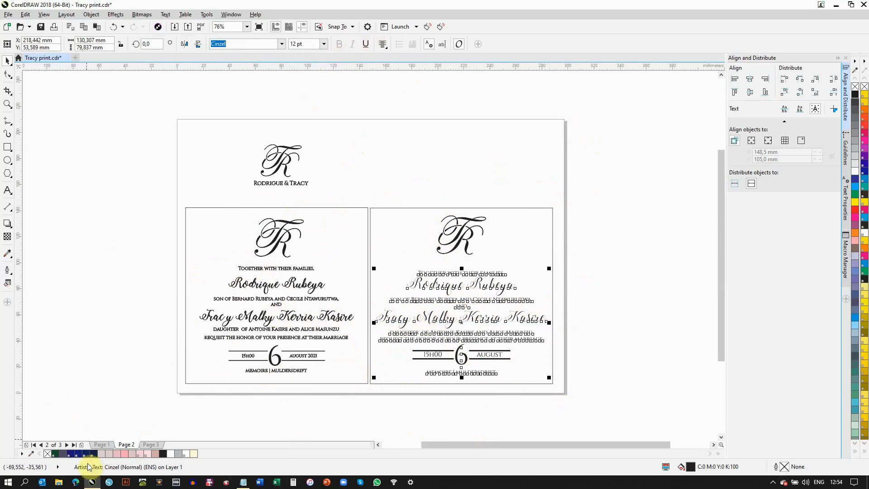
{"action": "left_click", "coordinate": [55, 454]}
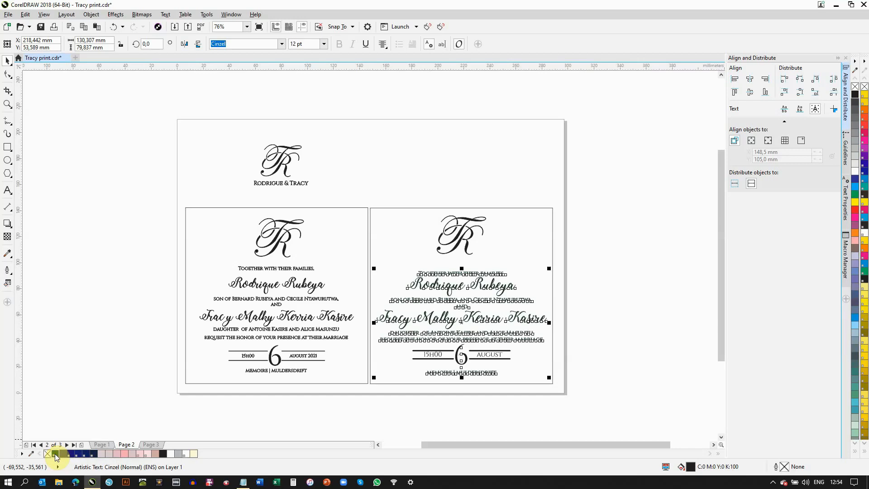
{"action": "left_click", "coordinate": [664, 302]}
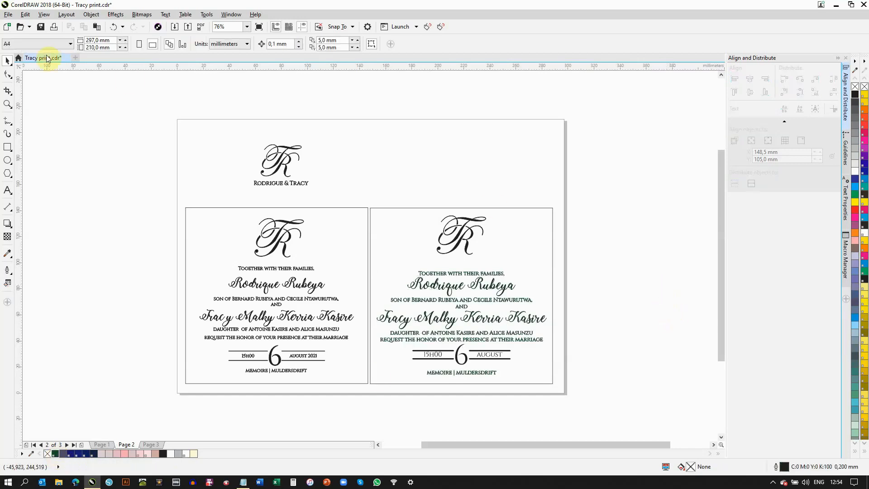
{"action": "left_click", "coordinate": [40, 27]}
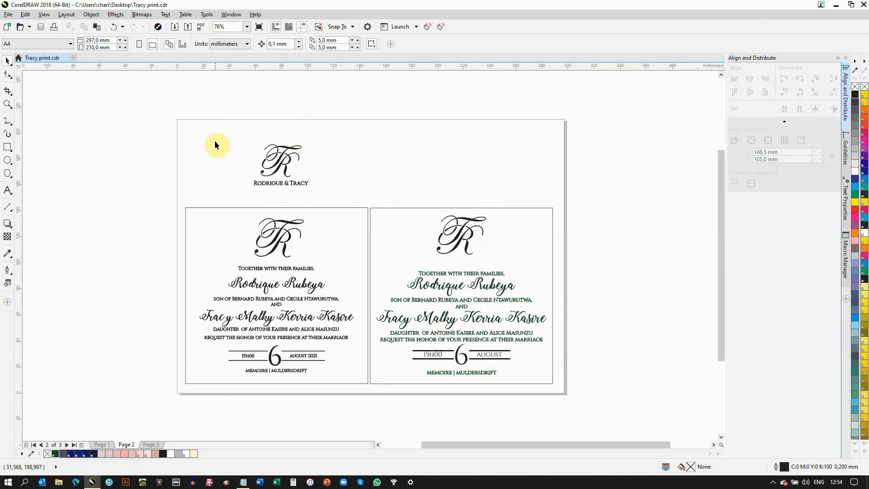
Draw a 50 x 50 mm square above the new card and place a copy of the card's monogram inside it.
{"action": "left_click", "coordinate": [7, 147]}
{"action": "left_click_drag", "start_coordinate": [425, 147], "coordinate": [478, 198]}
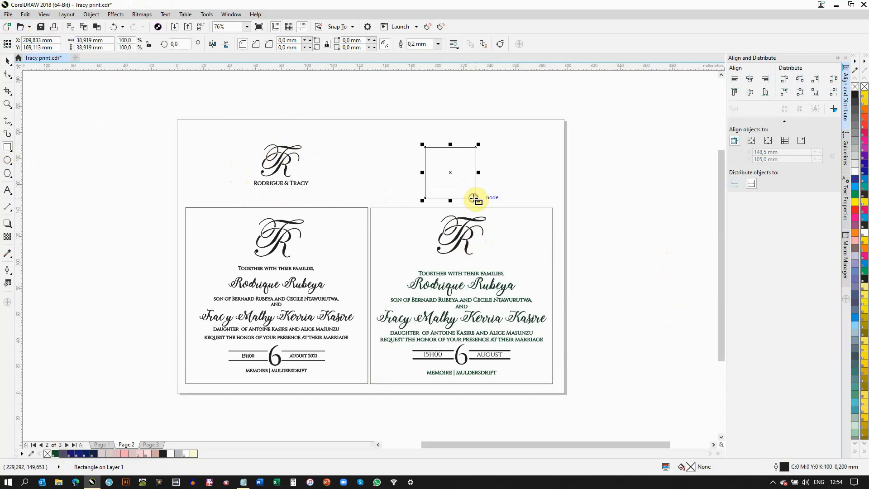
{"action": "left_click", "coordinate": [105, 41]}
{"action": "type", "text": "50"}
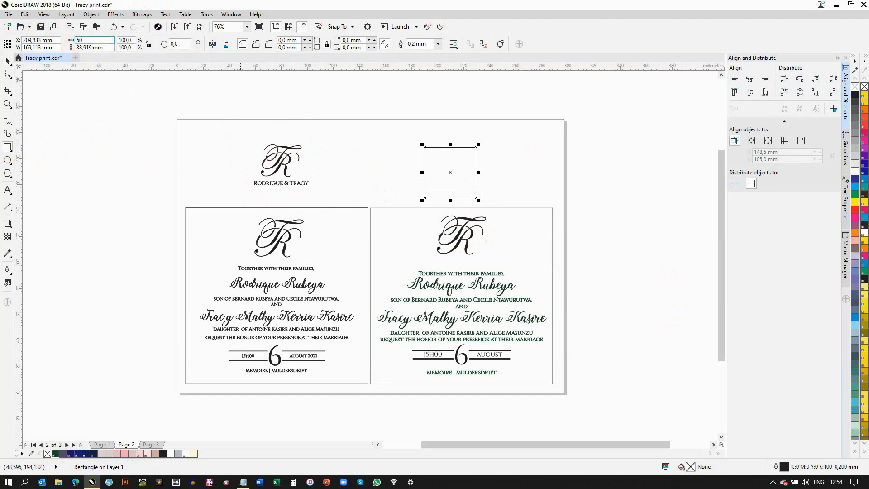
{"action": "key", "text": "Return"}
{"action": "left_click", "coordinate": [111, 50]}
{"action": "type", "text": "50"}
{"action": "key", "text": "Return"}
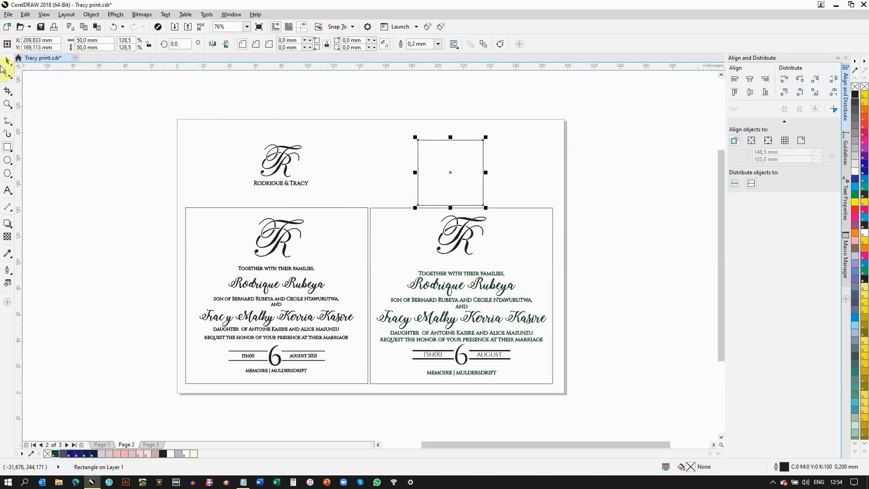
{"action": "left_click_drag", "start_coordinate": [442, 176], "coordinate": [449, 161]}
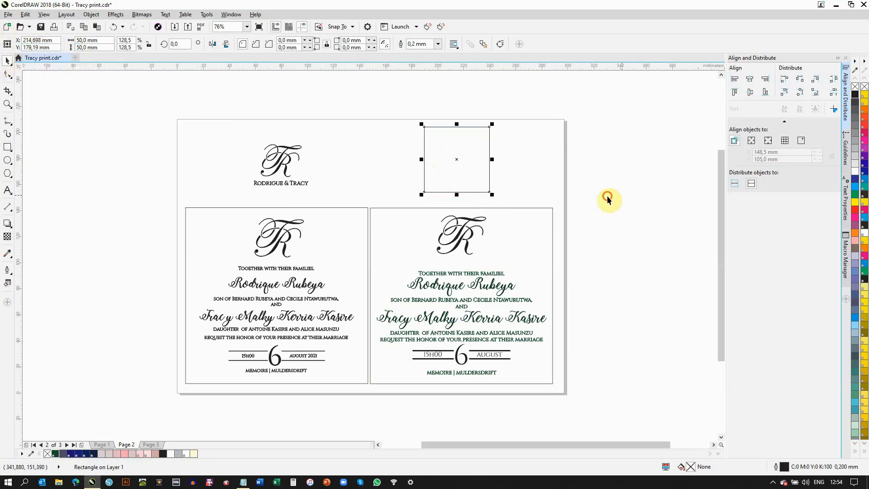
{"action": "left_click", "coordinate": [607, 196]}
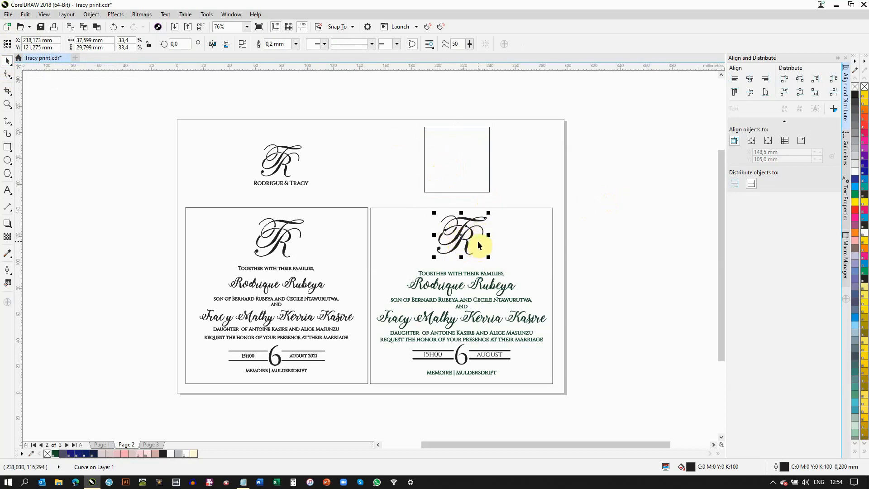
{"action": "left_click_drag", "start_coordinate": [461, 235], "coordinate": [462, 154]}
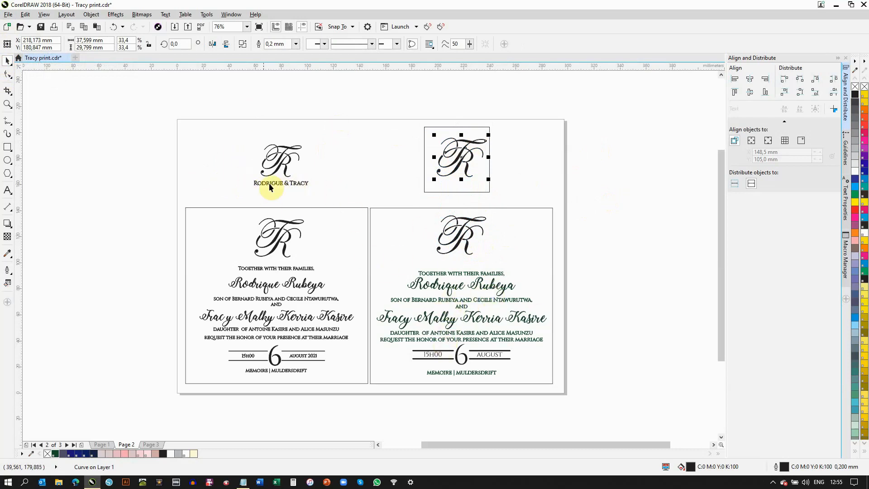
Add the couple's first names joined by "&" as a text line under the copied monogram and set it in Cinzel.
{"action": "left_click", "coordinate": [7, 191]}
{"action": "left_click", "coordinate": [398, 186]}
{"action": "type", "text": "rodrique & tracy"}
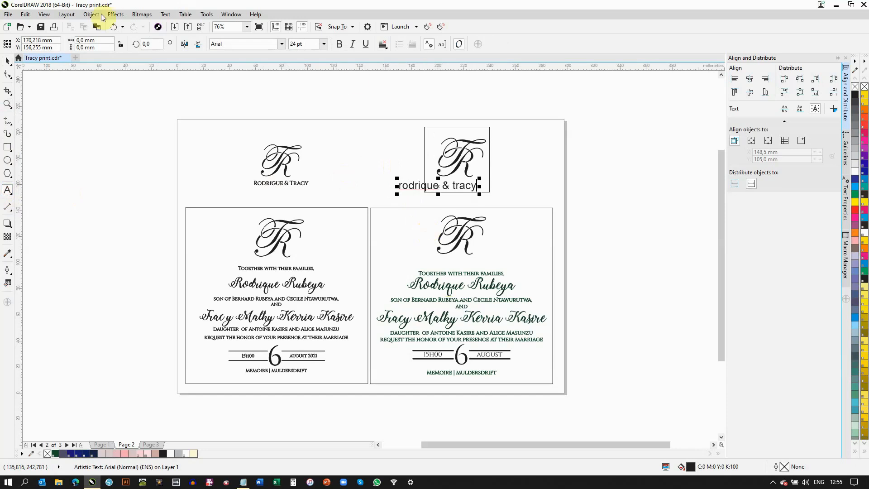
{"action": "left_click", "coordinate": [7, 60]}
{"action": "left_click", "coordinate": [281, 44]}
{"action": "left_click", "coordinate": [263, 74]}
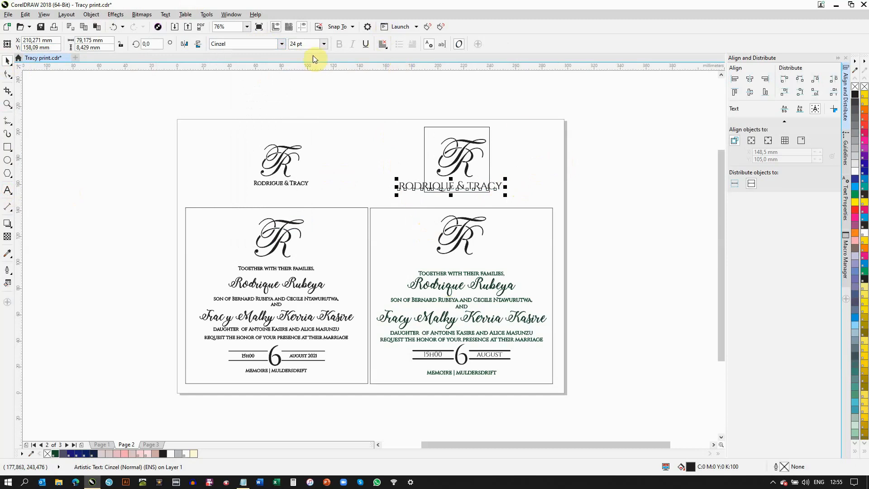
Give the couple's names line a PANTONE 357 C outline and scale it to about 11.4 pt beneath the monogram inside the square.
{"action": "right_click", "coordinate": [56, 454]}
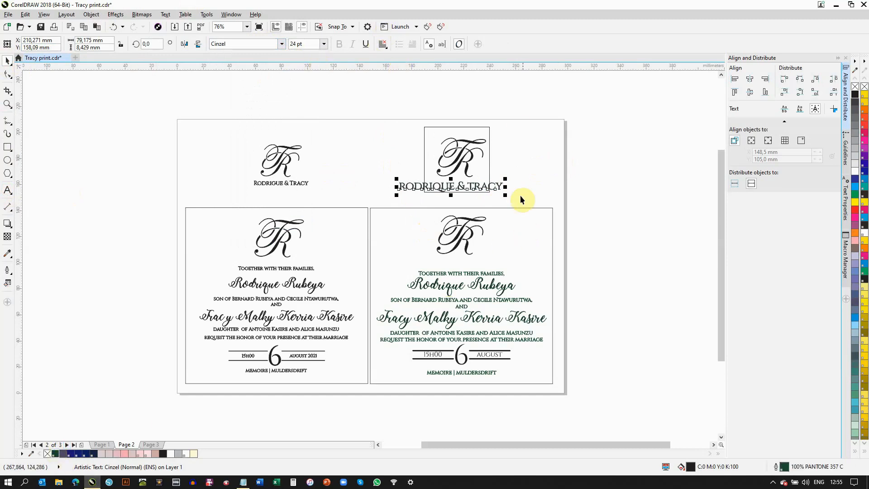
{"action": "left_click_drag", "start_coordinate": [505, 179], "coordinate": [474, 187]}
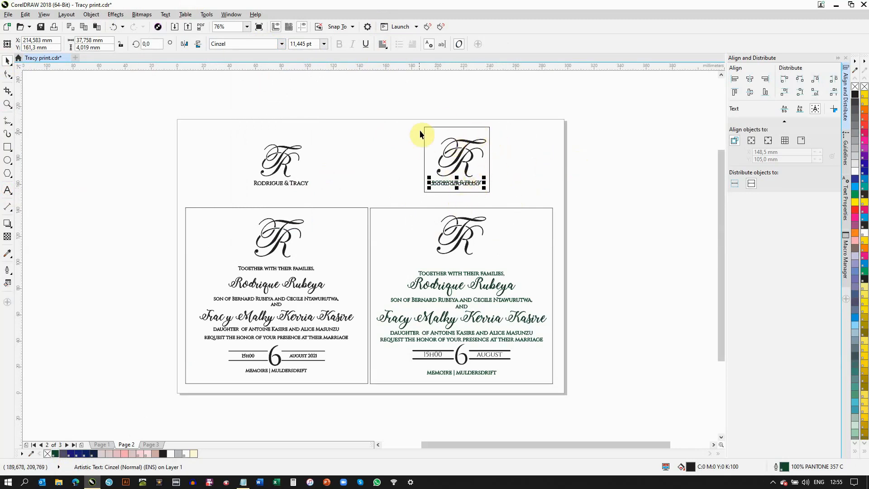
{"action": "left_click", "coordinate": [517, 186]}
Centre the names line horizontally under the copied monogram and group the two.
{"action": "left_click", "coordinate": [471, 184]}
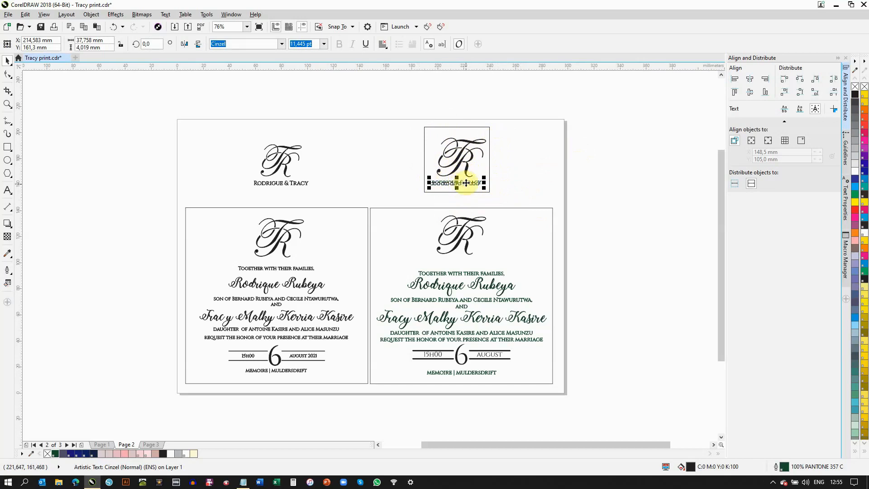
{"action": "left_click", "coordinate": [470, 166], "text": "shift"}
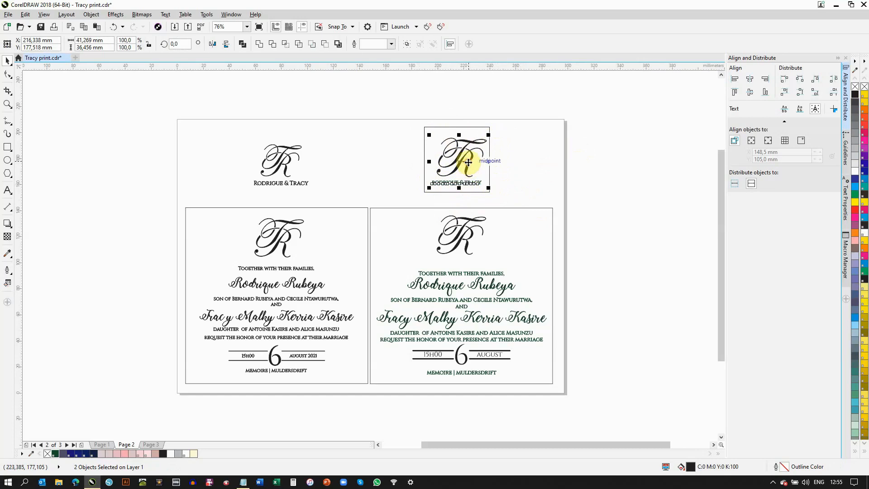
{"action": "left_click", "coordinate": [751, 80]}
{"action": "left_click", "coordinate": [632, 139]}
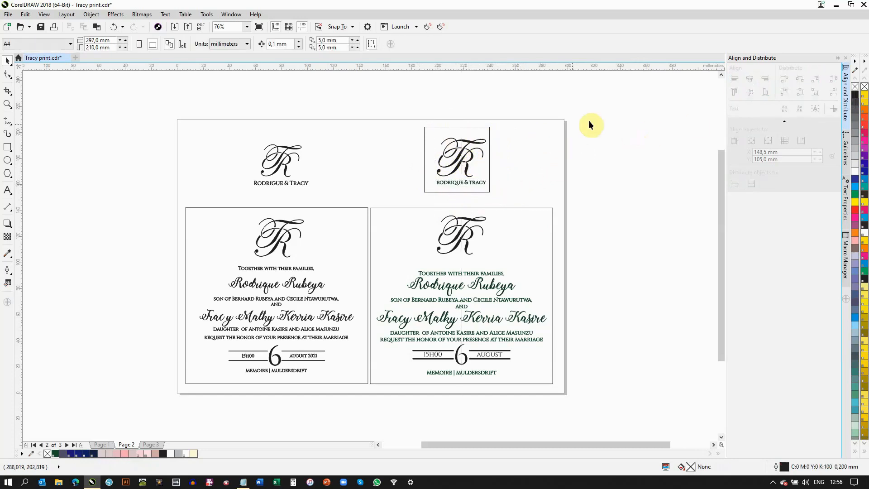
{"action": "left_click_drag", "start_coordinate": [428, 190], "coordinate": [428, 191]}
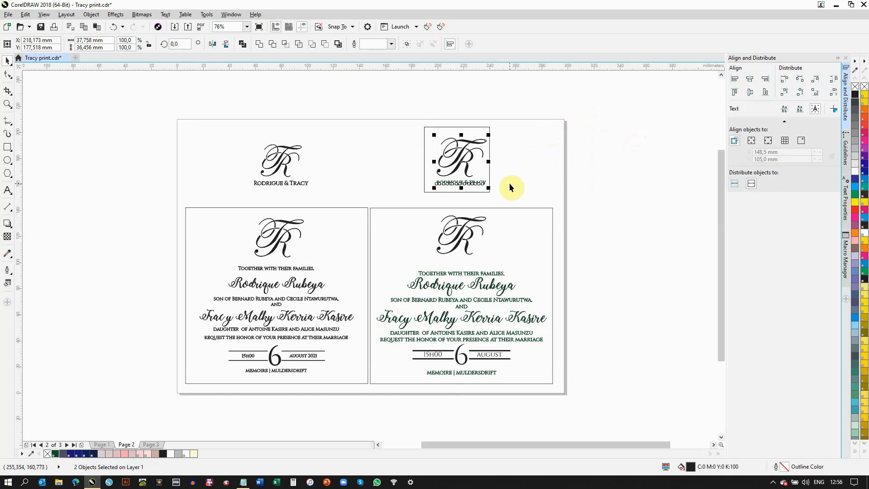
{"action": "key", "text": "ctrl+g"}
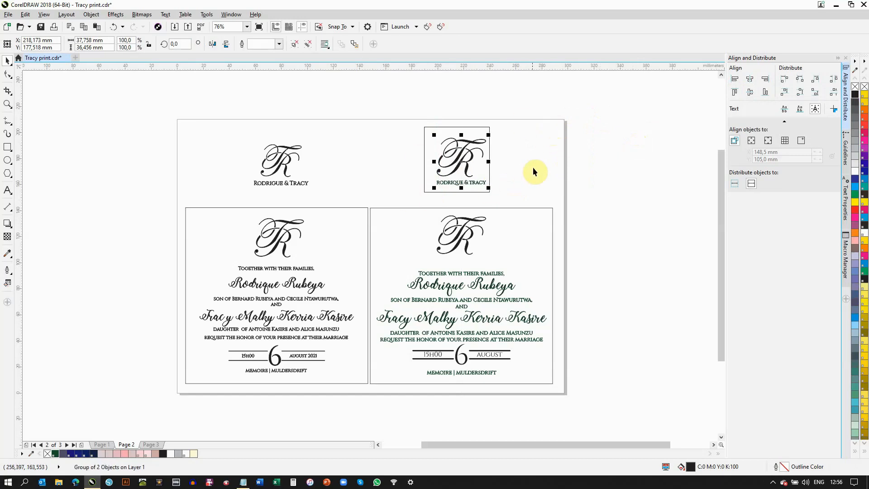
Centre the monogram and names group horizontally and vertically inside the 50 mm square, and save the document.
{"action": "left_click", "coordinate": [458, 128], "text": "shift"}
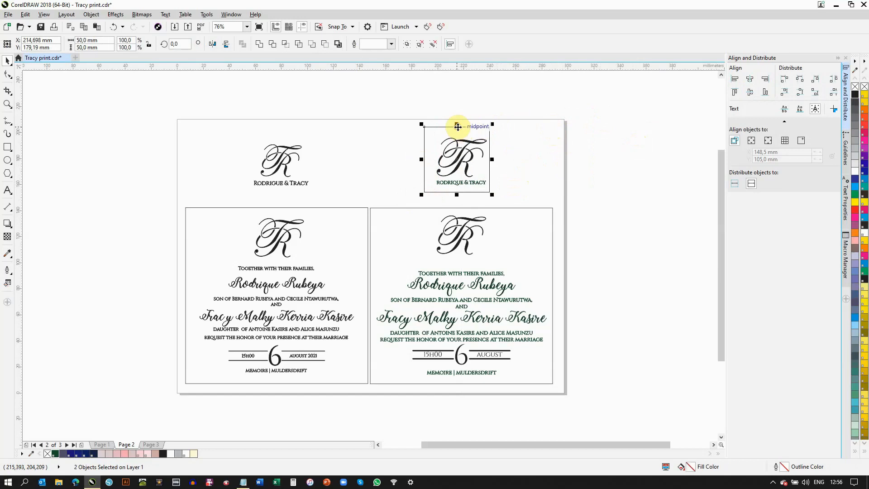
{"action": "left_click", "coordinate": [749, 79]}
{"action": "left_click", "coordinate": [749, 92]}
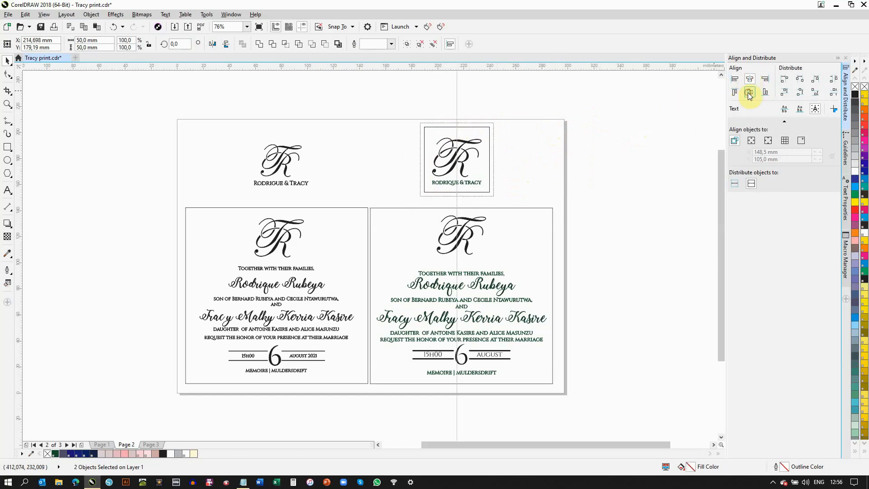
{"action": "left_click", "coordinate": [619, 232]}
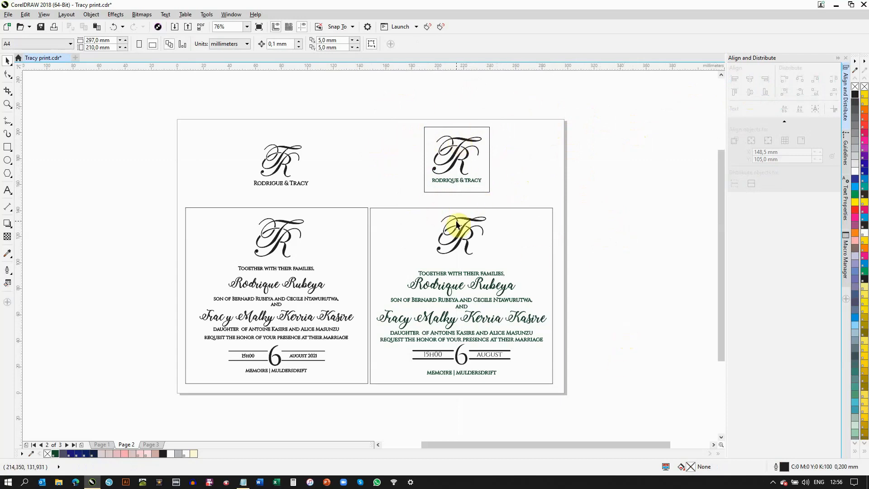
{"action": "left_click", "coordinate": [40, 27]}
Copy the finished details card from page 1 onto page 3 and move it to the left half of the page.
{"action": "left_click_drag", "start_coordinate": [128, 113], "coordinate": [371, 397]}
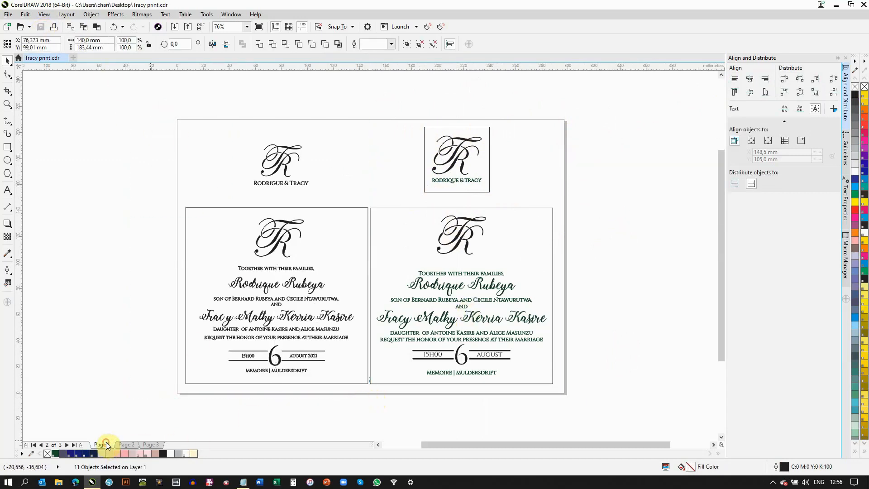
{"action": "left_click", "coordinate": [101, 444]}
{"action": "left_click_drag", "start_coordinate": [589, 192], "coordinate": [364, 403]}
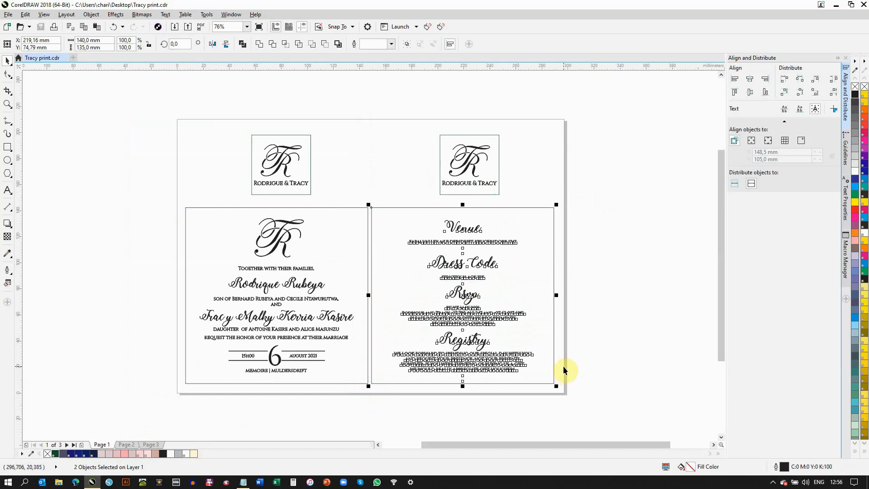
{"action": "left_click", "coordinate": [153, 444]}
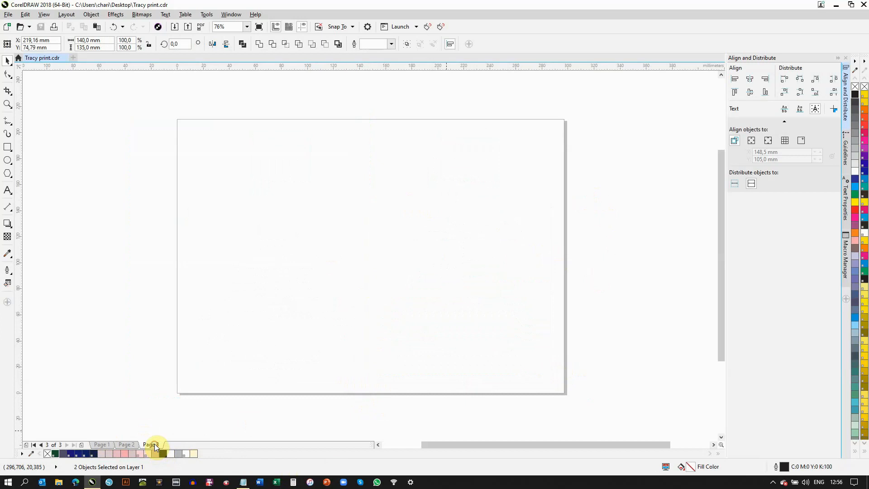
{"action": "key", "text": "ctrl+v"}
{"action": "left_click_drag", "start_coordinate": [476, 317], "coordinate": [317, 388]}
{"action": "left_click", "coordinate": [333, 425]}
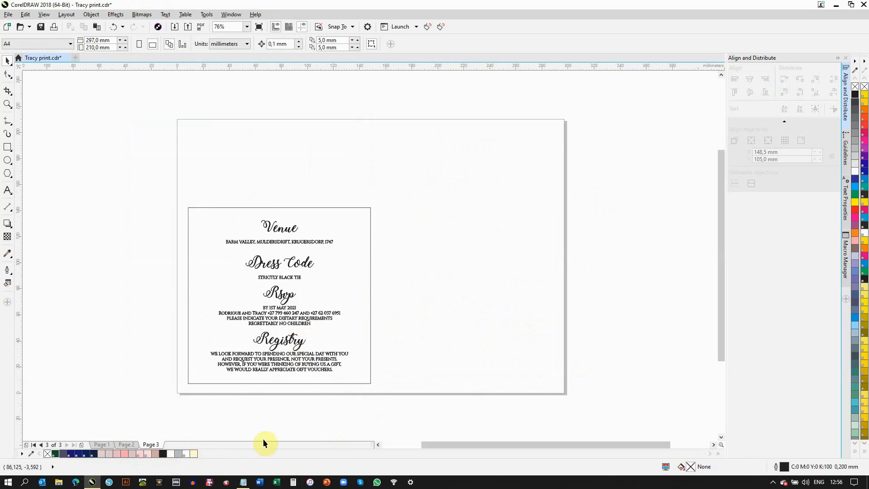
Copy the text from Venue through Registry out of the tracy Notepad file and paste it as artistic text beside page 3 in CorelDRAW.
{"action": "left_click", "coordinate": [243, 481]}
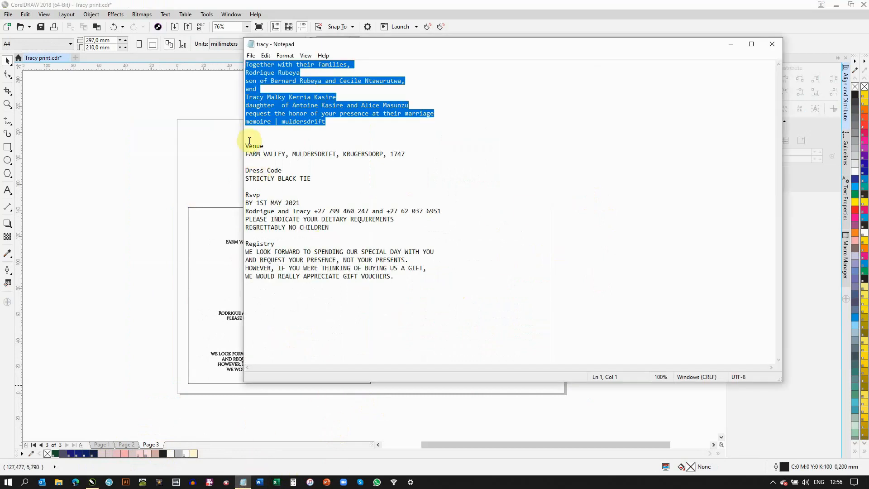
{"action": "left_click_drag", "start_coordinate": [247, 146], "coordinate": [420, 296]}
{"action": "key", "text": "ctrl+c"}
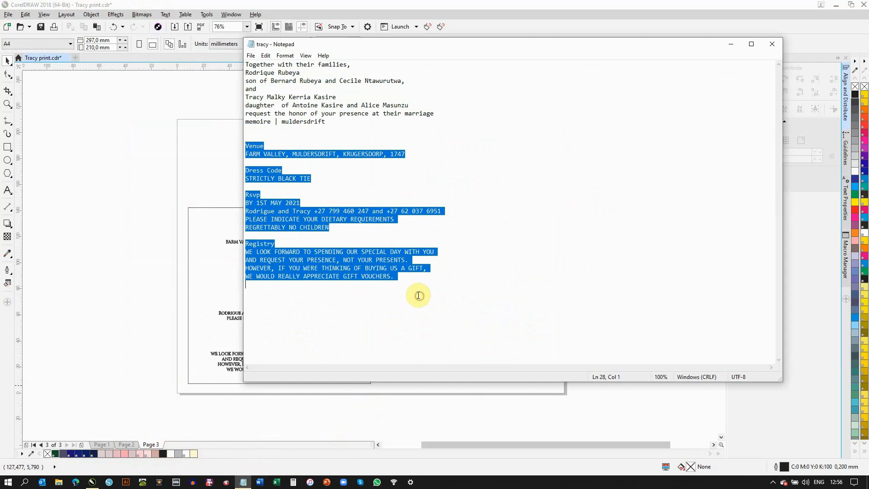
{"action": "left_click", "coordinate": [272, 428]}
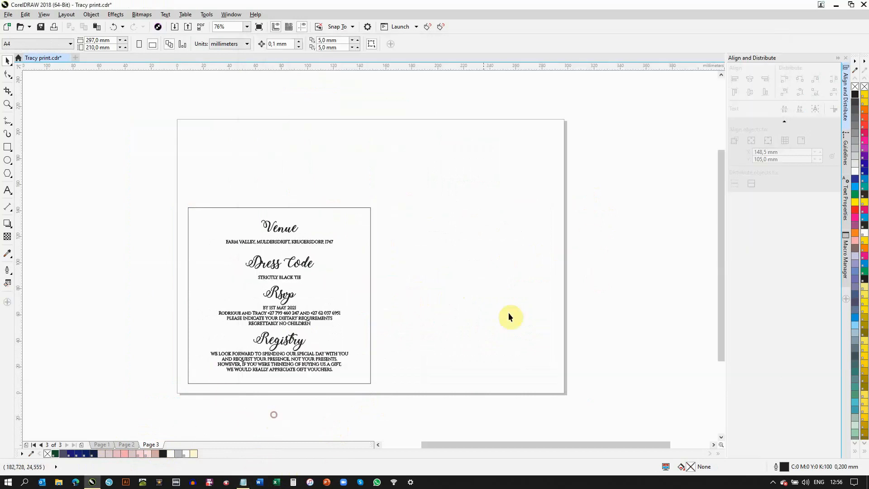
{"action": "left_click", "coordinate": [6, 147]}
{"action": "left_click", "coordinate": [8, 190]}
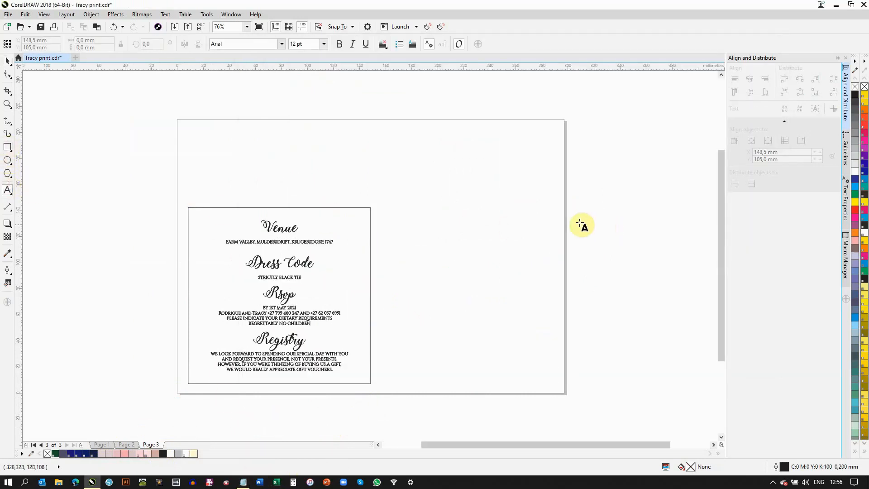
{"action": "left_click", "coordinate": [580, 223]}
{"action": "key", "text": "ctrl+v"}
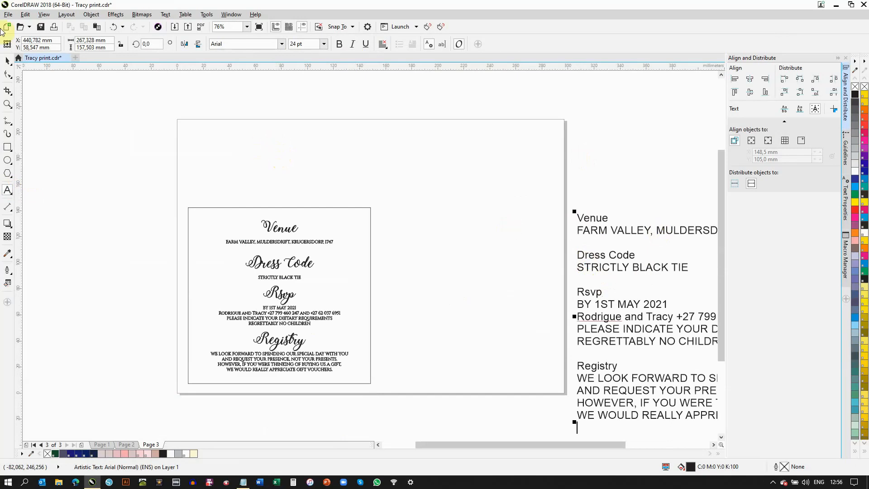
Draw a 140 x 135 mm rectangle on page 3 and place it next to the copied details card.
{"action": "left_click", "coordinate": [7, 60]}
{"action": "left_click", "coordinate": [172, 139]}
{"action": "left_click", "coordinate": [202, 230]}
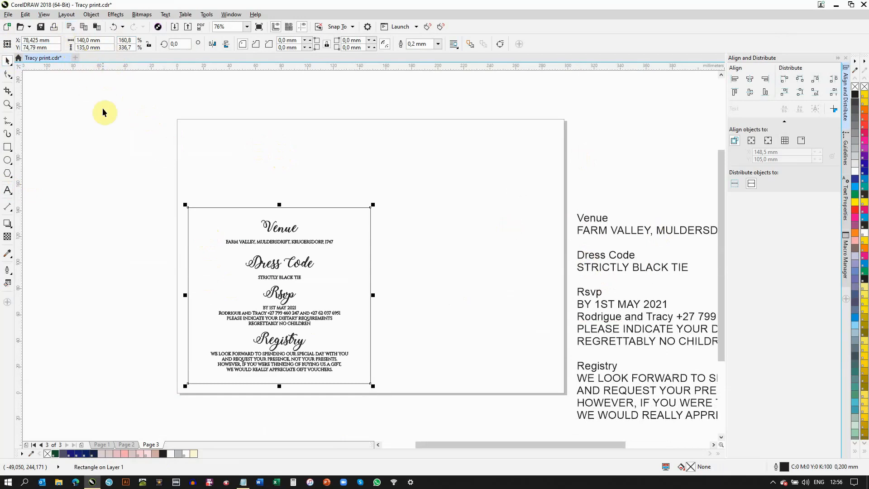
{"action": "left_click", "coordinate": [7, 148]}
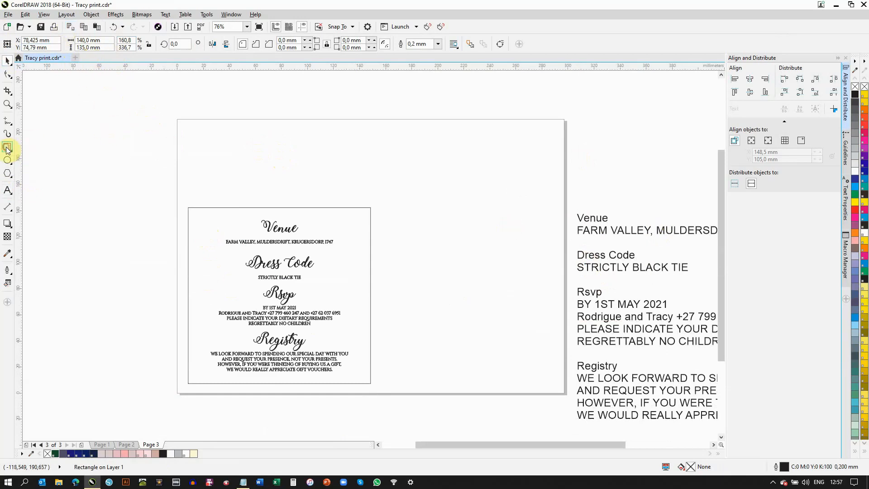
{"action": "left_click_drag", "start_coordinate": [385, 207], "coordinate": [535, 366]}
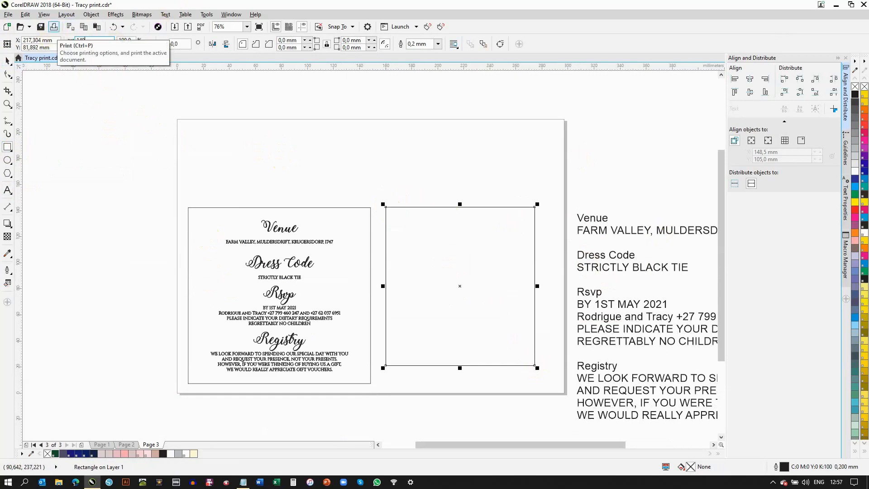
{"action": "type", "text": "140"}
{"action": "left_click", "coordinate": [75, 109]}
{"action": "left_click", "coordinate": [10, 62]}
{"action": "left_click", "coordinate": [449, 249]}
{"action": "double_click", "coordinate": [91, 47]}
{"action": "type", "text": "135"}
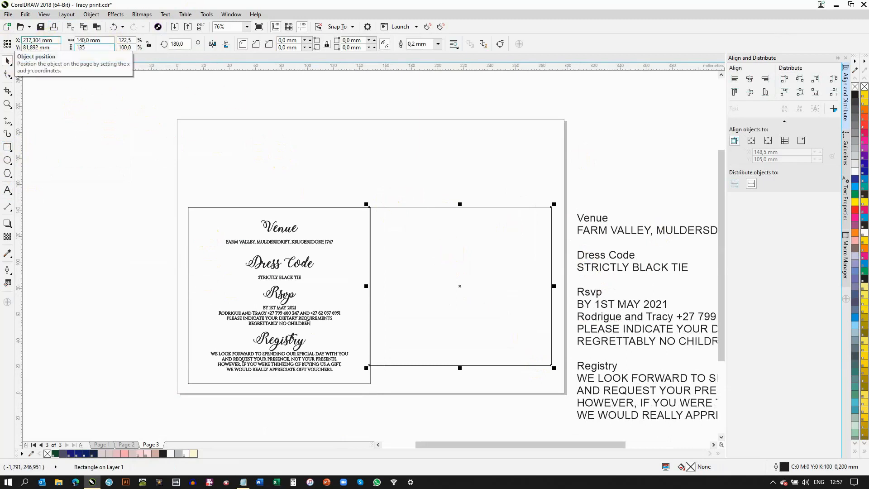
{"action": "key", "text": "Return"}
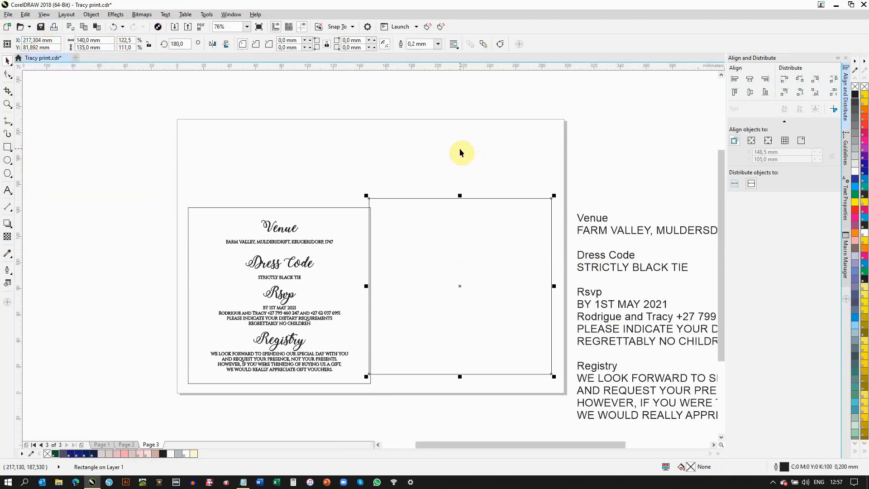
{"action": "left_click_drag", "start_coordinate": [460, 286], "coordinate": [467, 297]}
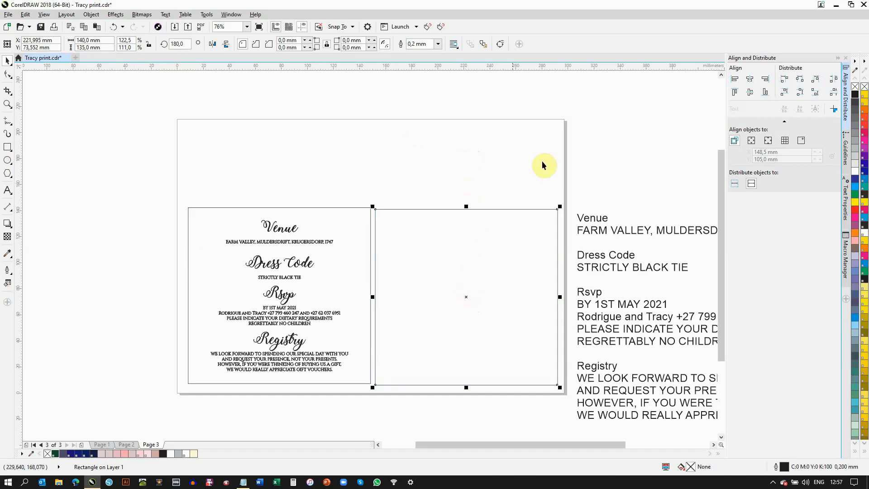
Move the details text over the new rectangle and set it to 12 pt, matching the body text of the page 2 card.
{"action": "left_click_drag", "start_coordinate": [584, 232], "coordinate": [402, 161]}
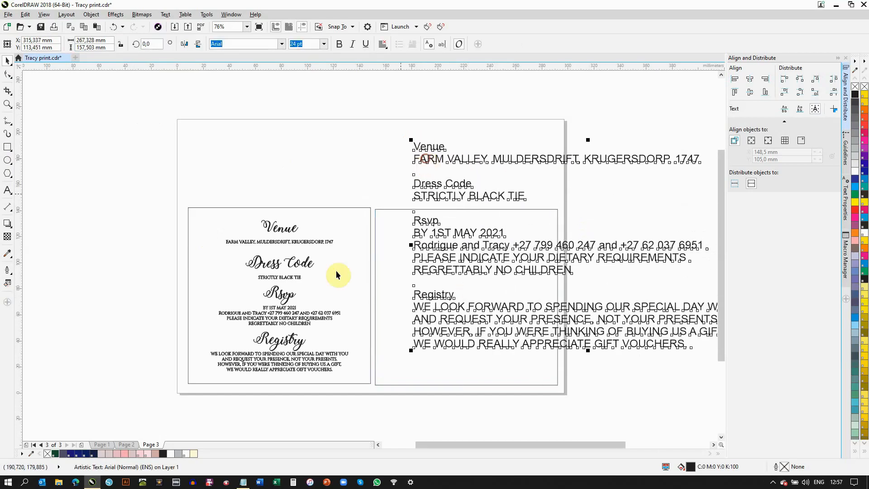
{"action": "left_click", "coordinate": [123, 444]}
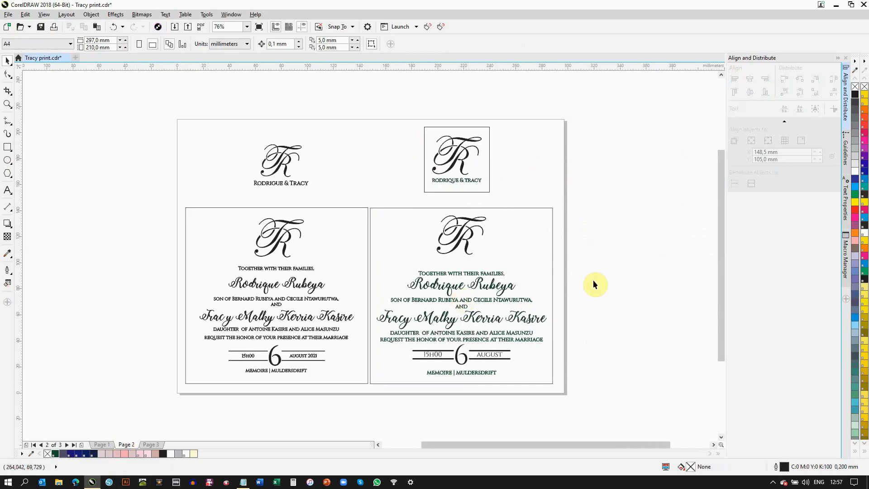
{"action": "left_click", "coordinate": [8, 190]}
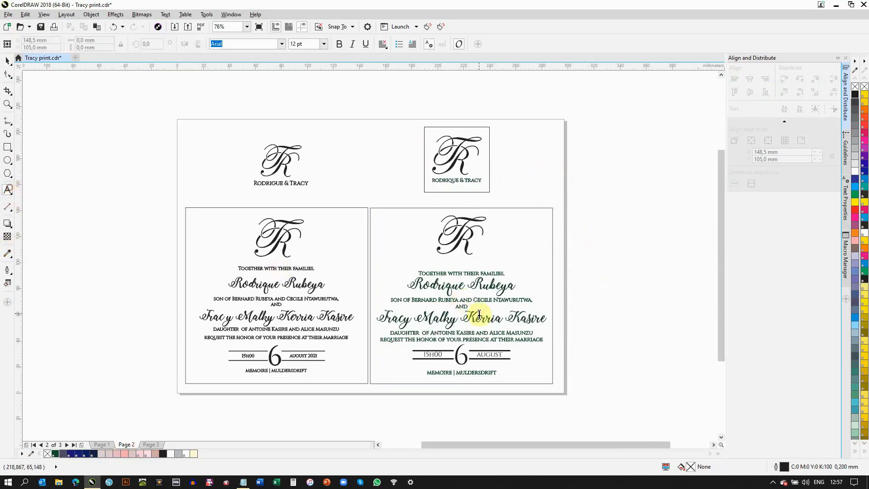
{"action": "left_click", "coordinate": [467, 272]}
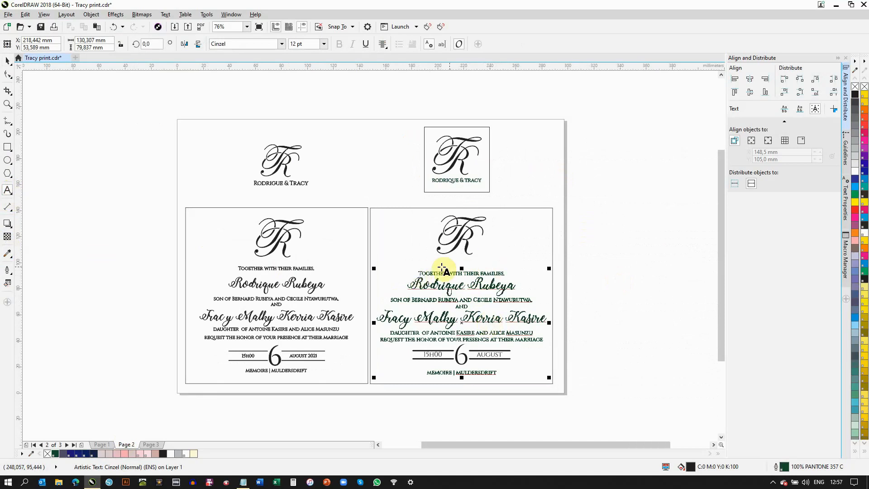
{"action": "left_click", "coordinate": [154, 444]}
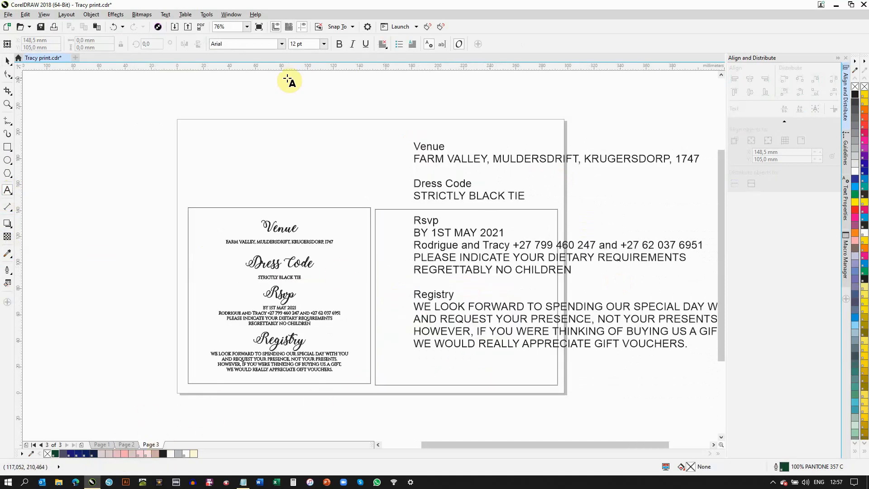
{"action": "left_click", "coordinate": [7, 60]}
{"action": "left_click", "coordinate": [482, 159]}
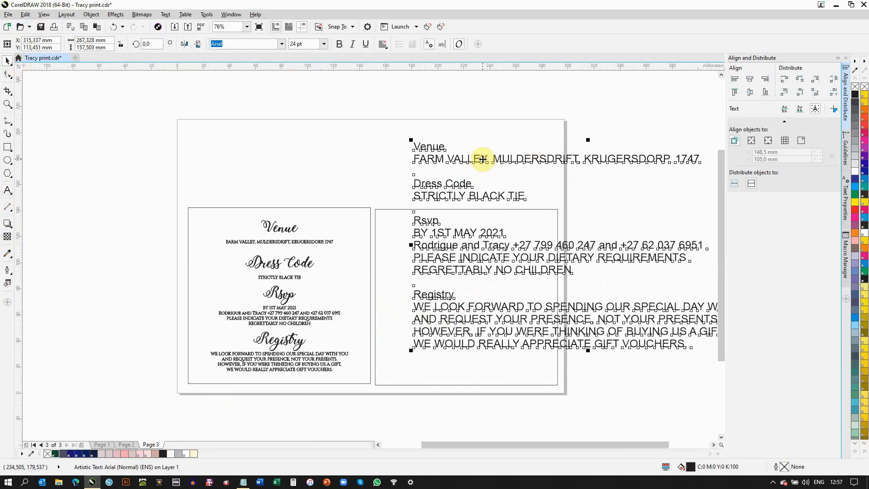
{"action": "left_click", "coordinate": [315, 44]}
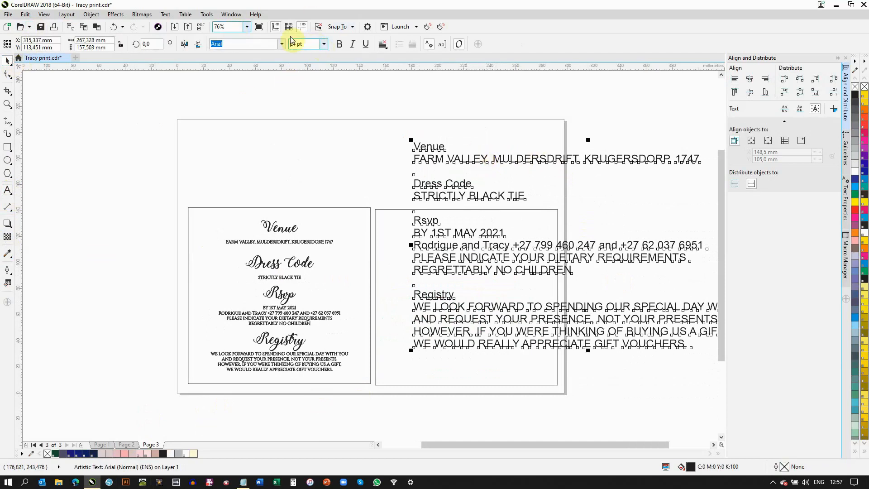
{"action": "type", "text": "12"}
{"action": "key", "text": "Return"}
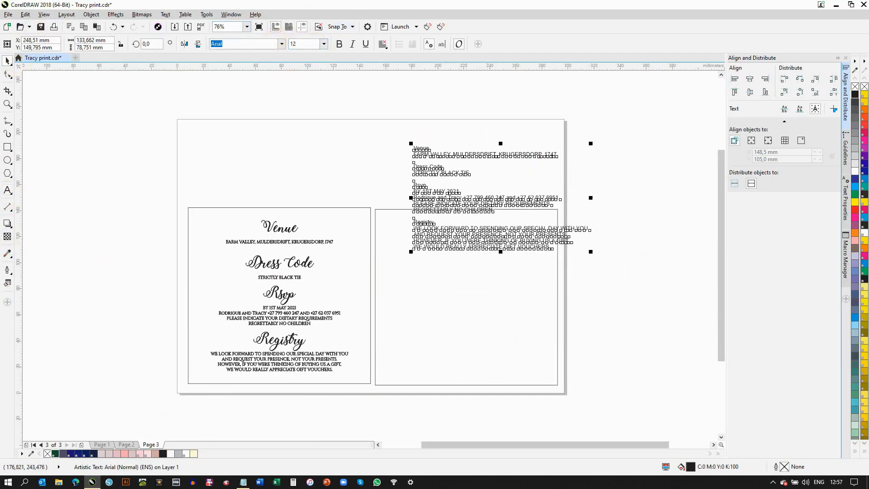
Set the details text in Cinzel and centre-align its lines.
{"action": "left_click", "coordinate": [281, 44]}
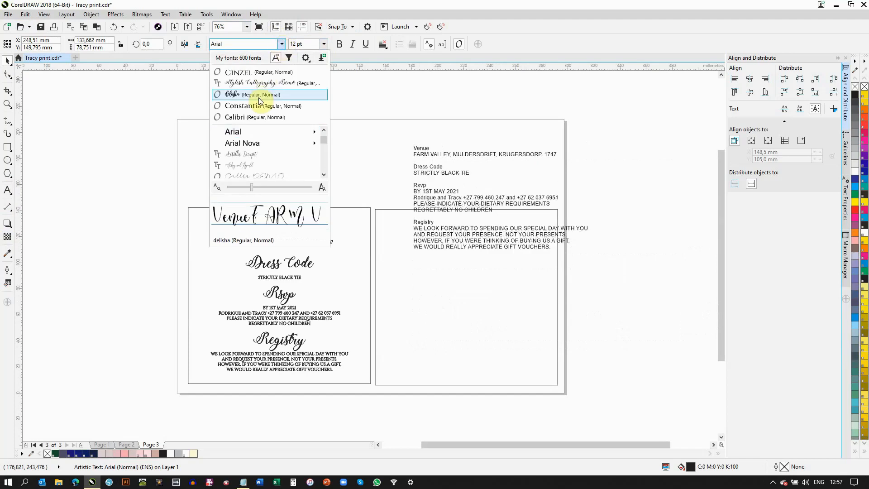
{"action": "left_click", "coordinate": [257, 72]}
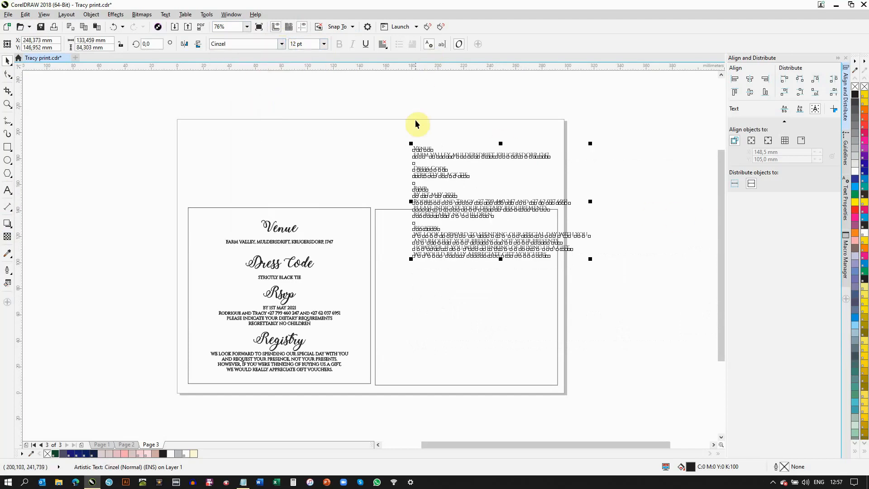
{"action": "left_click", "coordinate": [381, 46]}
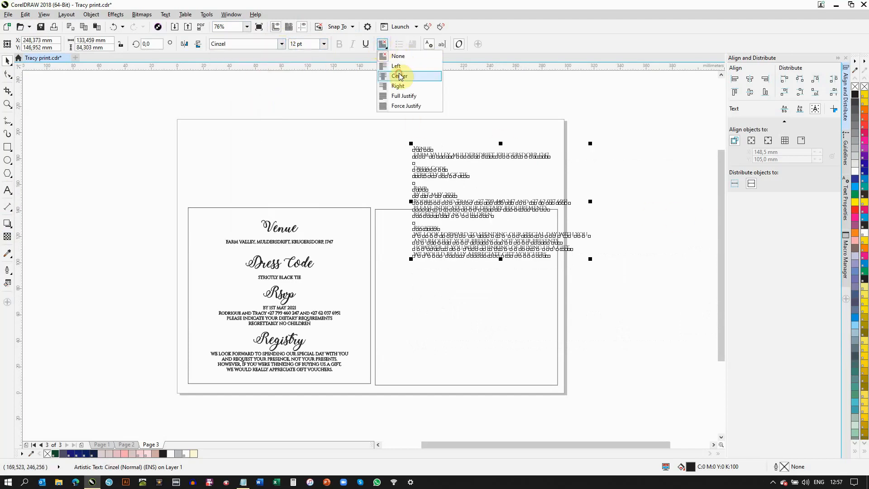
{"action": "left_click", "coordinate": [398, 73]}
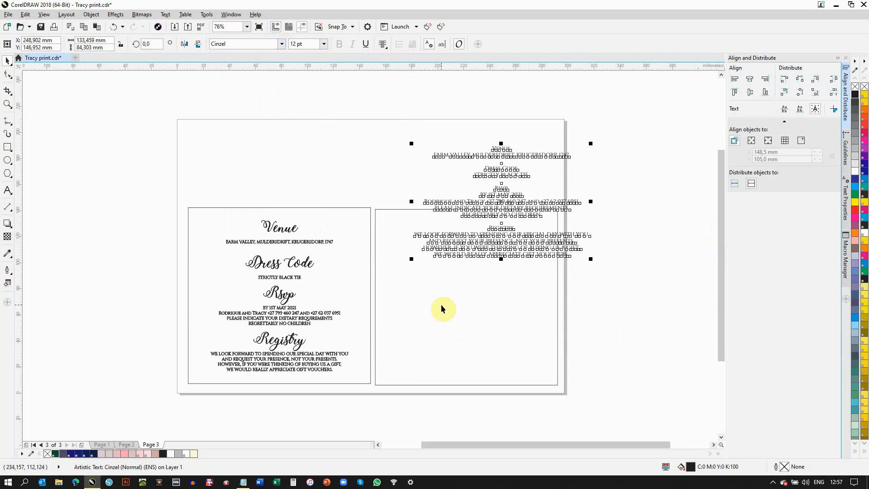
Centre the details text horizontally and vertically inside the new rectangle, and save the document.
{"action": "left_click", "coordinate": [459, 344], "text": "shift"}
{"action": "left_click", "coordinate": [750, 80]}
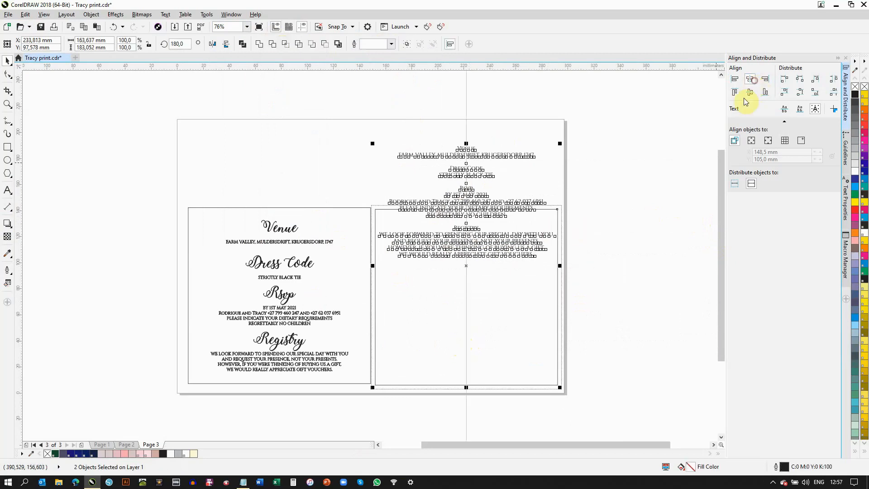
{"action": "left_click", "coordinate": [750, 92]}
{"action": "left_click", "coordinate": [606, 295]}
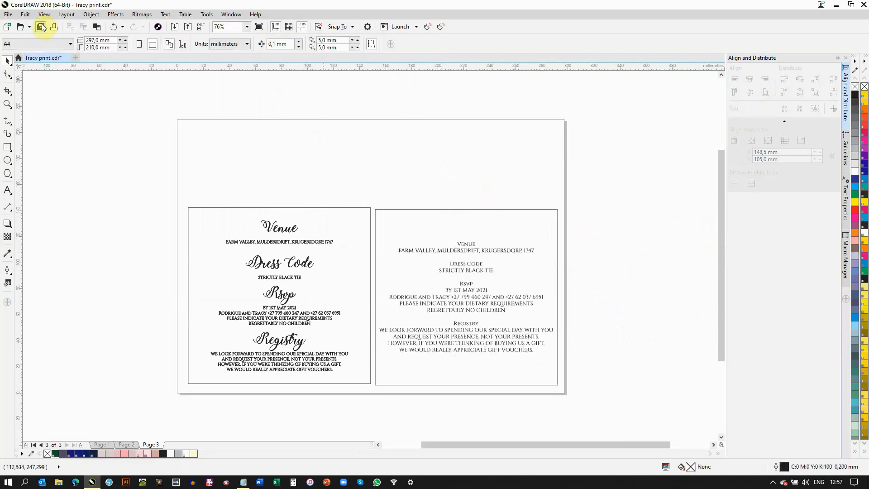
{"action": "left_click", "coordinate": [41, 27]}
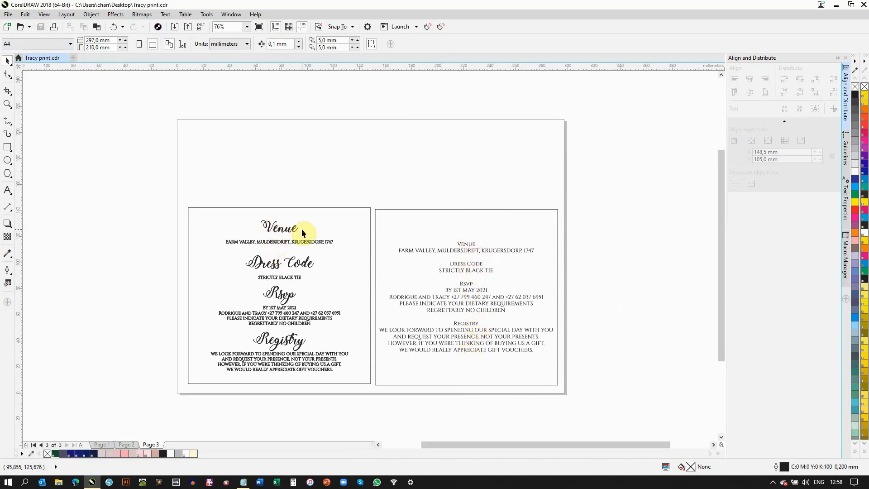
Set the Venue heading on page 3 in Stylish Calligraphy Demo at 30 pt, matching the script names on the page 2 card.
{"action": "left_click", "coordinate": [126, 445]}
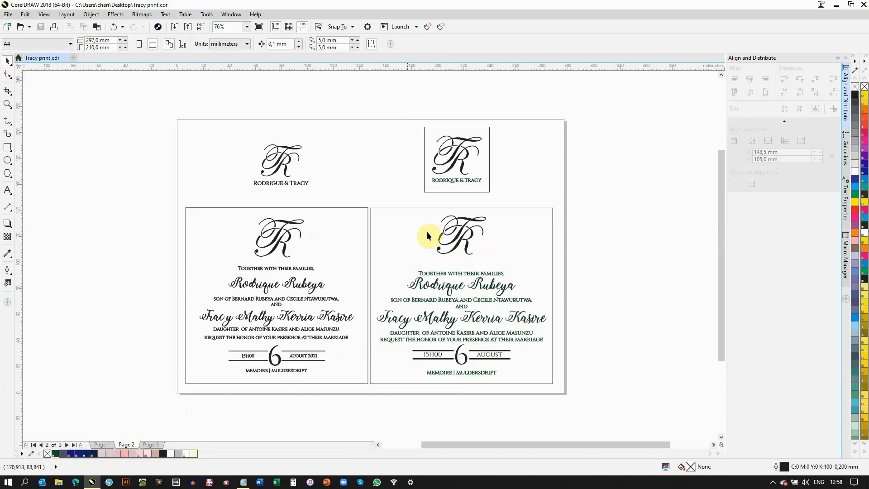
{"action": "left_click", "coordinate": [7, 190]}
{"action": "left_click", "coordinate": [438, 286]}
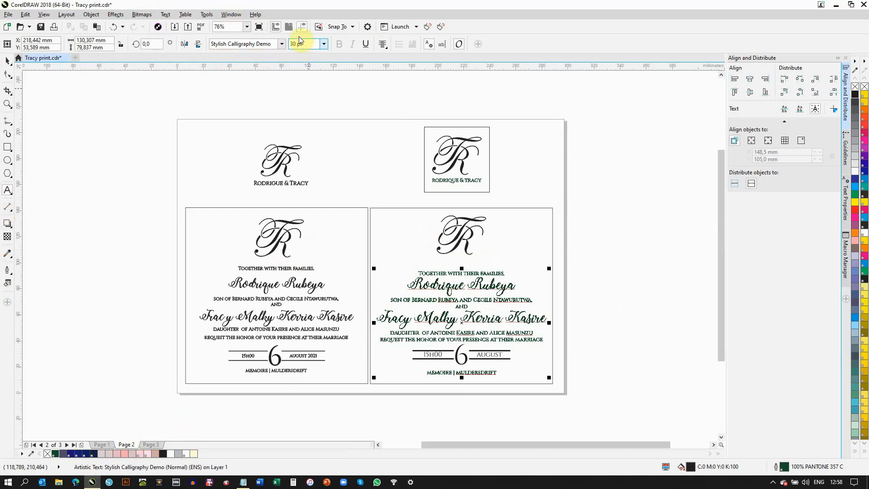
{"action": "left_click", "coordinate": [154, 445]}
{"action": "left_click", "coordinate": [451, 245]}
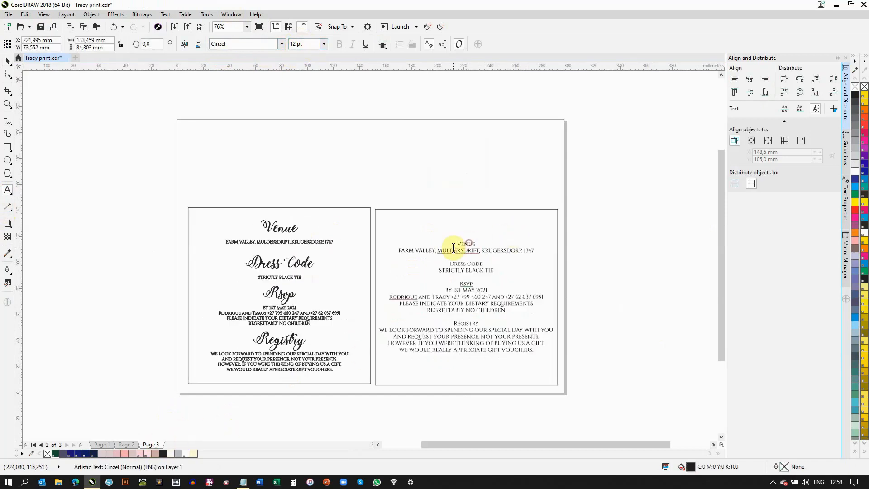
{"action": "left_click_drag", "start_coordinate": [451, 244], "coordinate": [491, 243]}
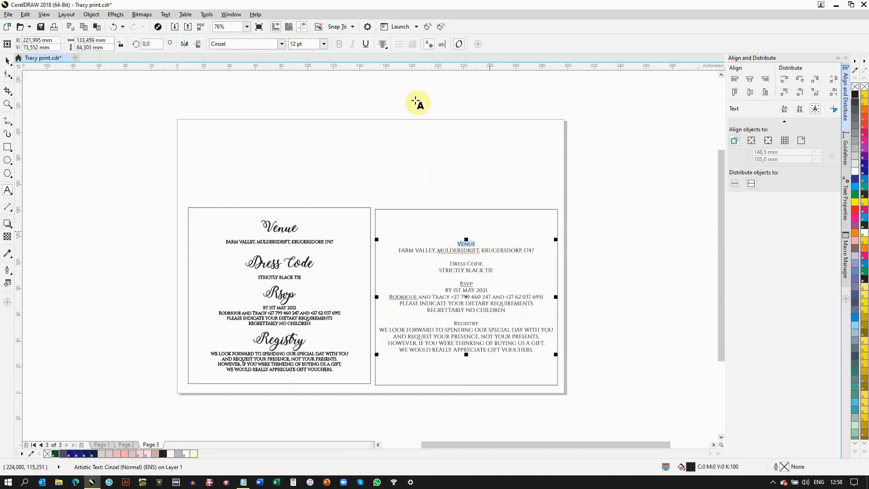
{"action": "left_click", "coordinate": [282, 44]}
{"action": "left_click", "coordinate": [275, 86]}
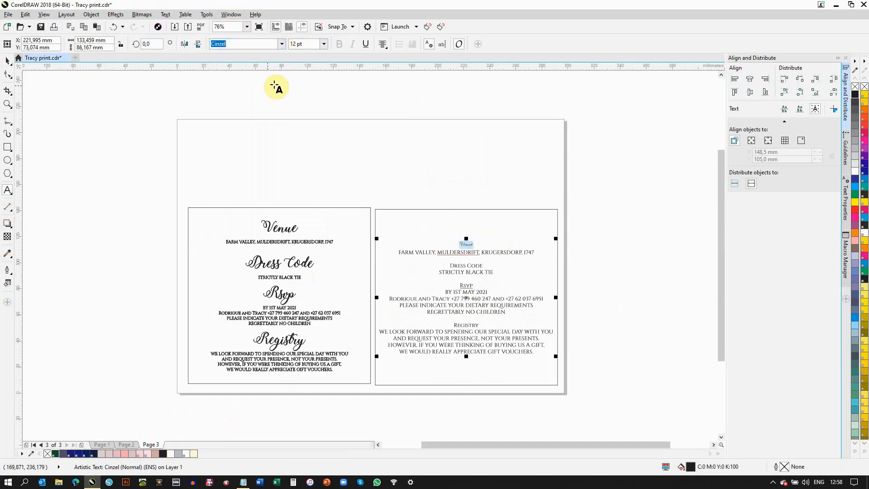
{"action": "left_click_drag", "start_coordinate": [312, 44], "coordinate": [271, 41]}
{"action": "type", "text": "30"}
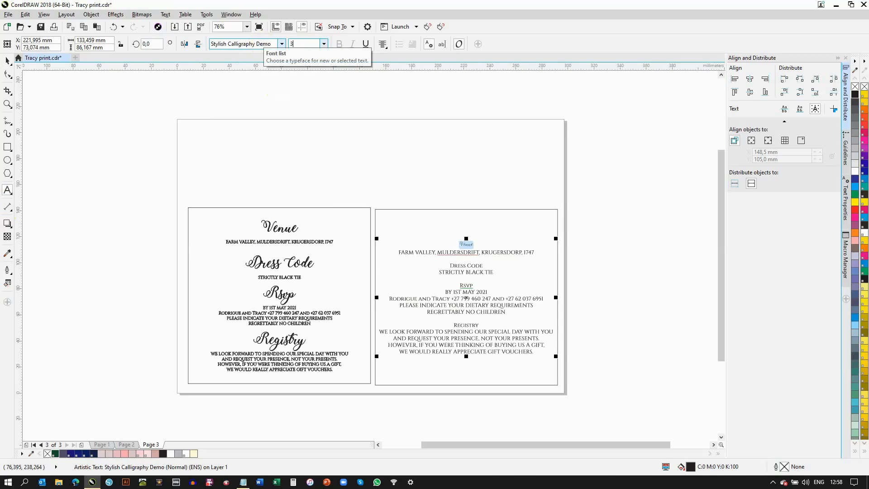
{"action": "key", "text": "Return"}
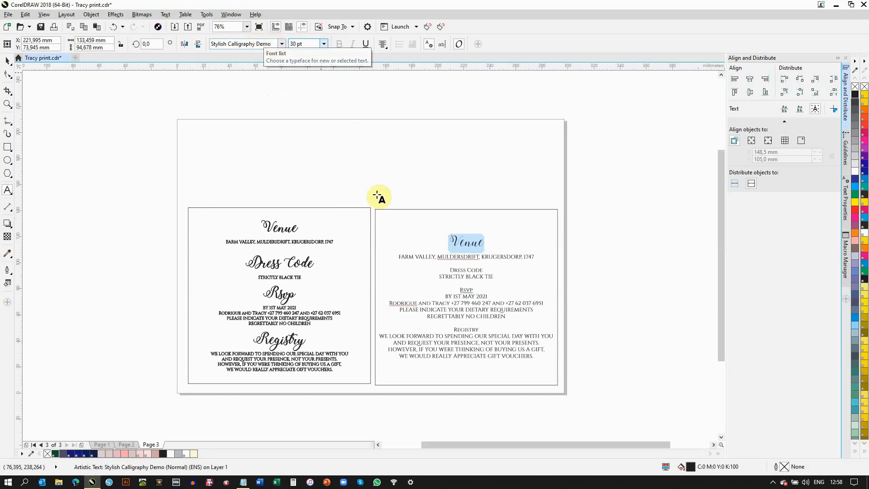
Set the Dress Code heading of the new details text in Stylish Calligraphy Demo at 30 pt.
{"action": "left_click", "coordinate": [480, 270]}
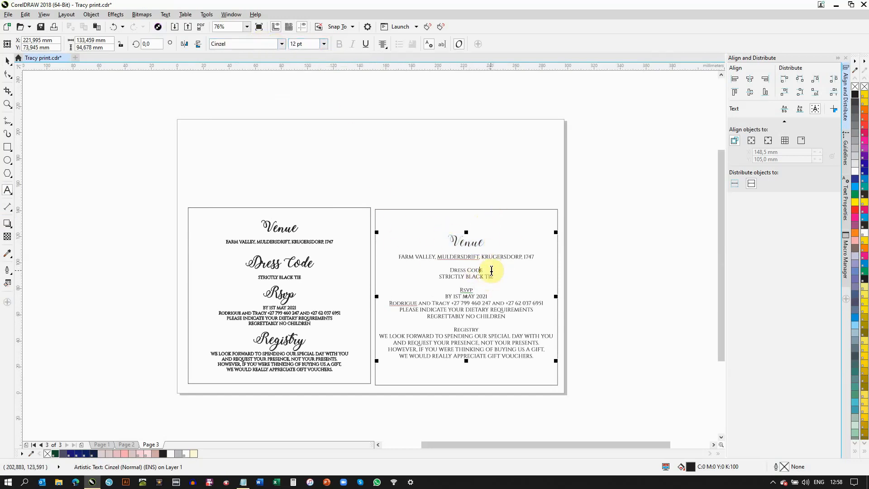
{"action": "left_click_drag", "start_coordinate": [490, 271], "coordinate": [438, 271]}
{"action": "left_click", "coordinate": [282, 43]}
{"action": "left_click", "coordinate": [259, 71]}
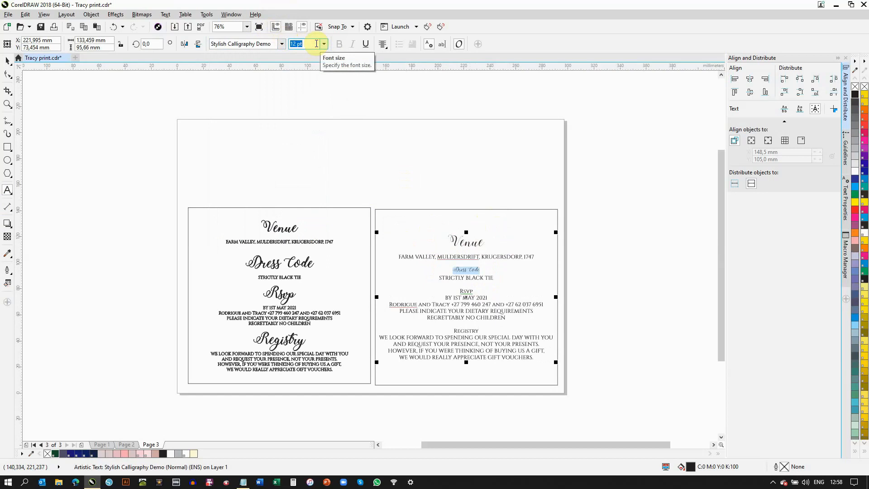
{"action": "key", "text": "Return"}
Set the Rsvp heading of the new details text in Stylish Calligraphy Demo at 30 pt.
{"action": "left_click_drag", "start_coordinate": [474, 302], "coordinate": [448, 300]}
{"action": "left_click", "coordinate": [281, 44]}
{"action": "left_click", "coordinate": [255, 74]}
{"action": "left_click", "coordinate": [323, 45]}
{"action": "left_click", "coordinate": [304, 43]}
{"action": "type", "text": "30"}
{"action": "key", "text": "Return"}
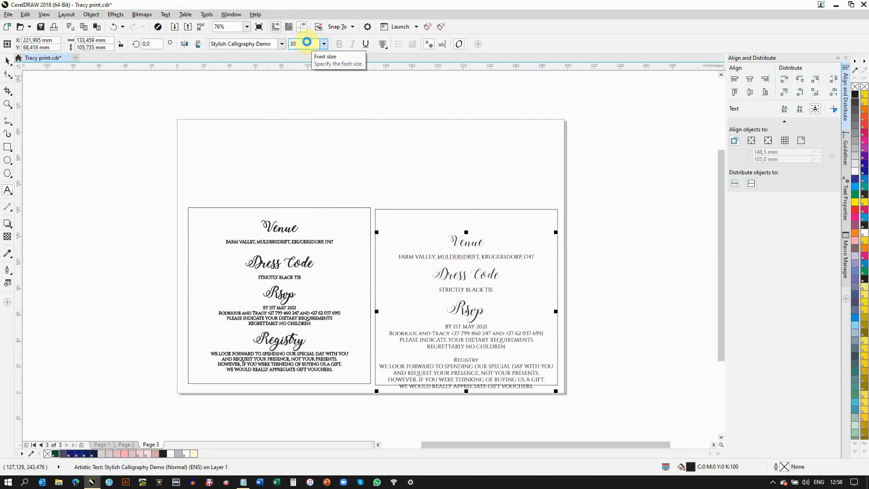
Set the Registry heading of the new details text in Stylish Calligraphy Demo at 30 pt.
{"action": "left_click", "coordinate": [478, 358]}
{"action": "double_click", "coordinate": [479, 358]}
{"action": "left_click", "coordinate": [282, 43]}
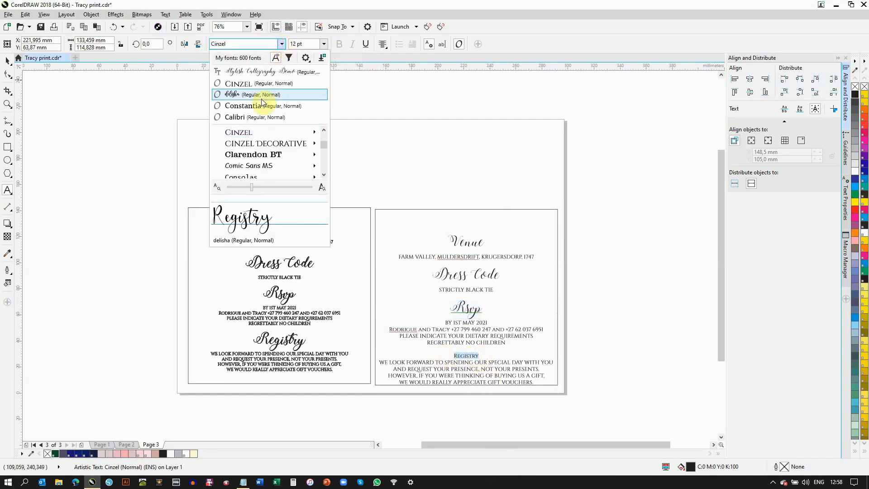
{"action": "left_click", "coordinate": [262, 72]}
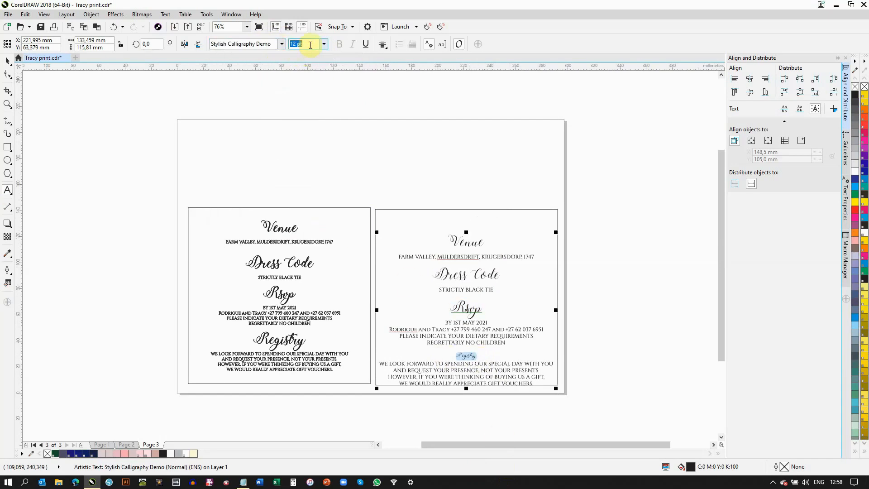
{"action": "type", "text": "30"}
{"action": "key", "text": "Return"}
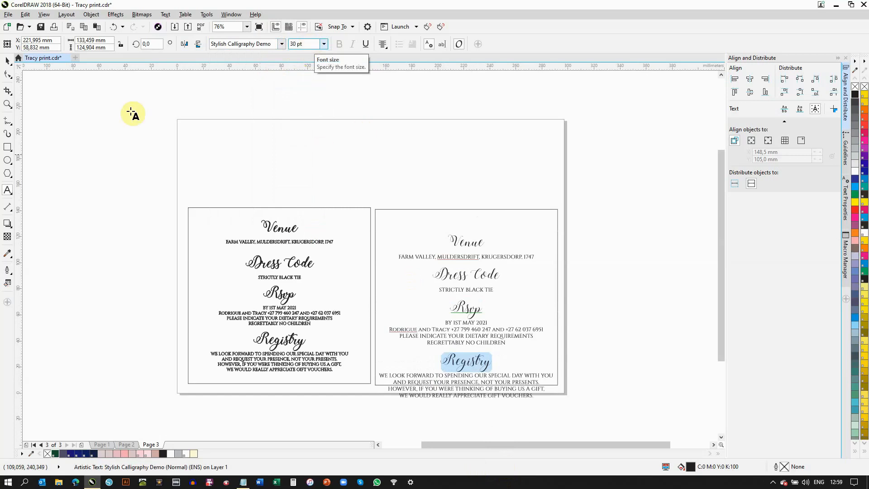
Centre the enlarged details text horizontally and vertically inside its rectangle.
{"action": "key", "text": "ctrl+space"}
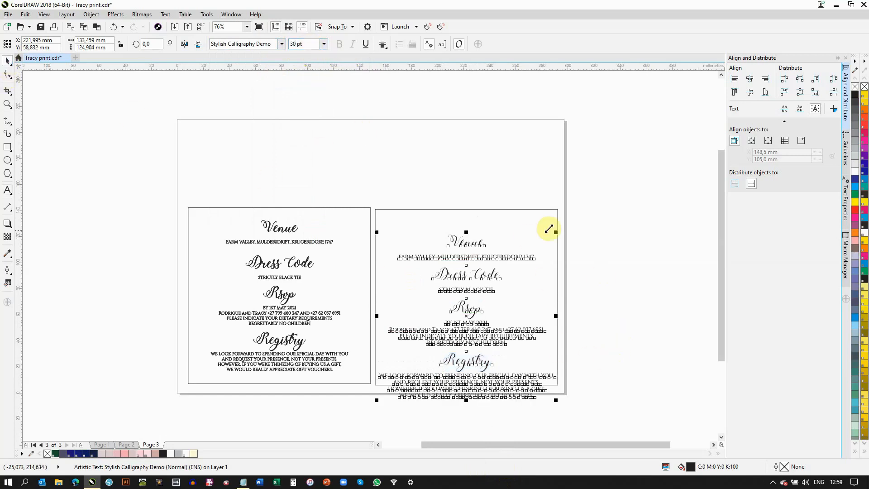
{"action": "left_click", "coordinate": [574, 316]}
{"action": "left_click", "coordinate": [462, 258]}
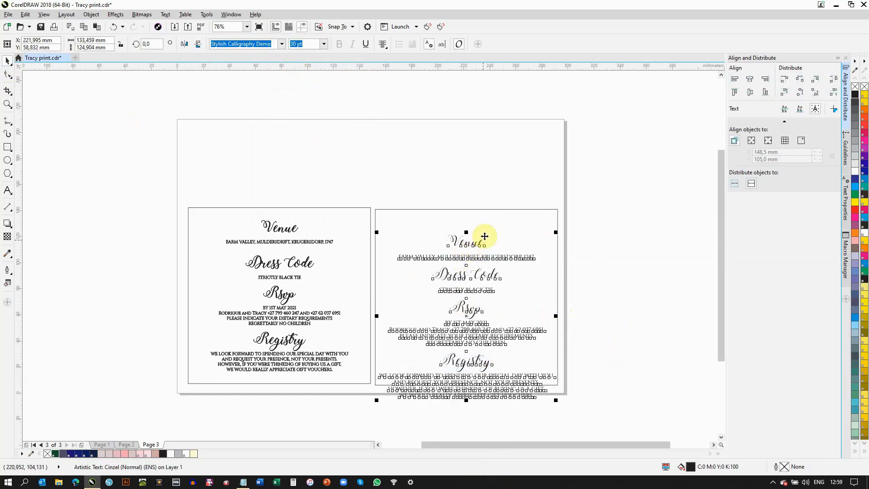
{"action": "left_click", "coordinate": [489, 220], "text": "shift"}
{"action": "left_click", "coordinate": [749, 79]}
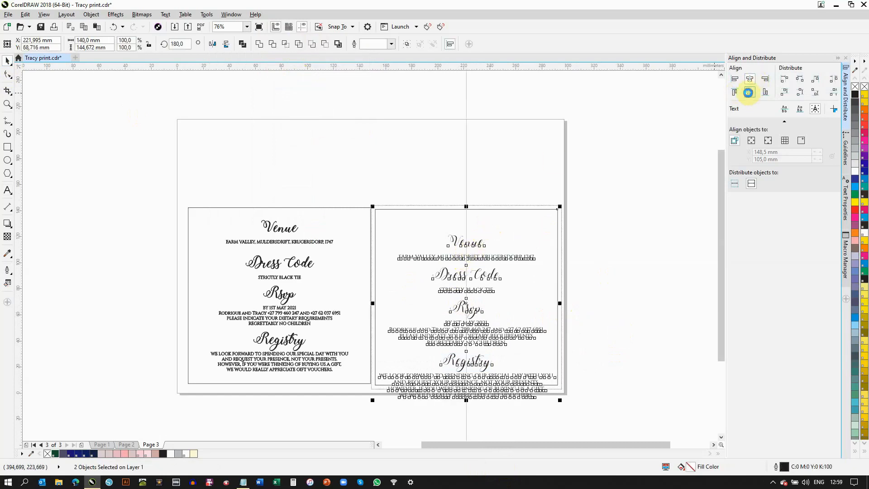
{"action": "left_click", "coordinate": [574, 396]}
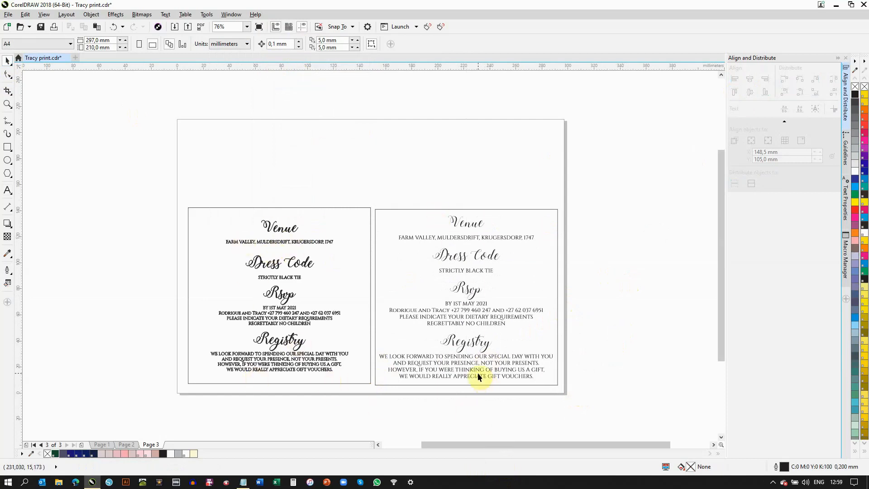
Scale the details text down about its centre to about 91 %, leaving a margin inside the rectangle.
{"action": "left_click", "coordinate": [484, 243]}
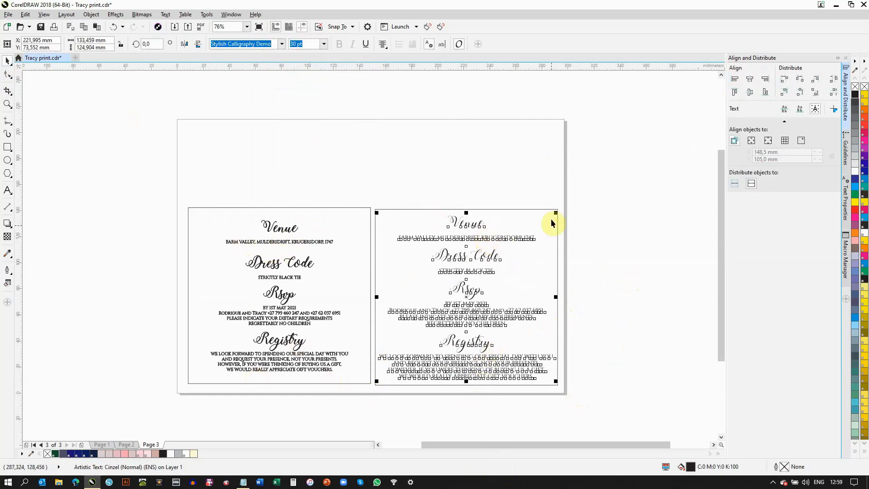
{"action": "left_click_drag", "start_coordinate": [556, 213], "coordinate": [549, 217]}
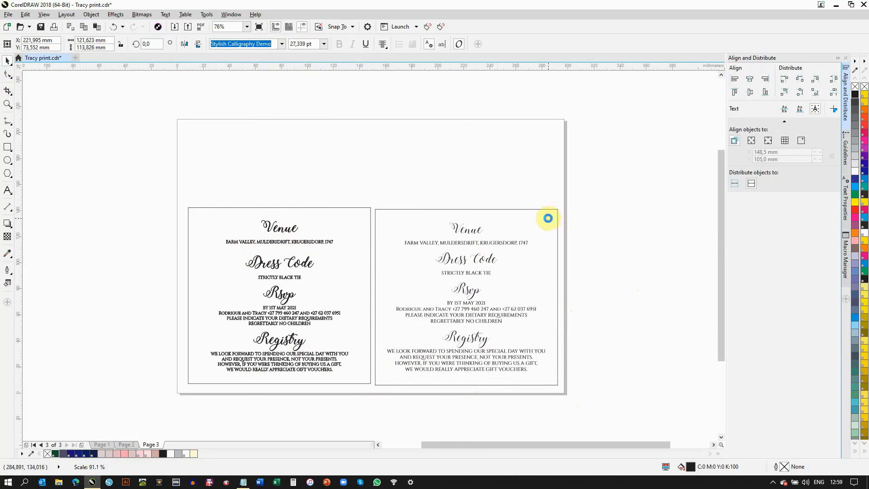
{"action": "left_click", "coordinate": [569, 236]}
Give the details text the dark green PANTONE 357 C outline used on page 2, and switch to page 1.
{"action": "left_click", "coordinate": [437, 370]}
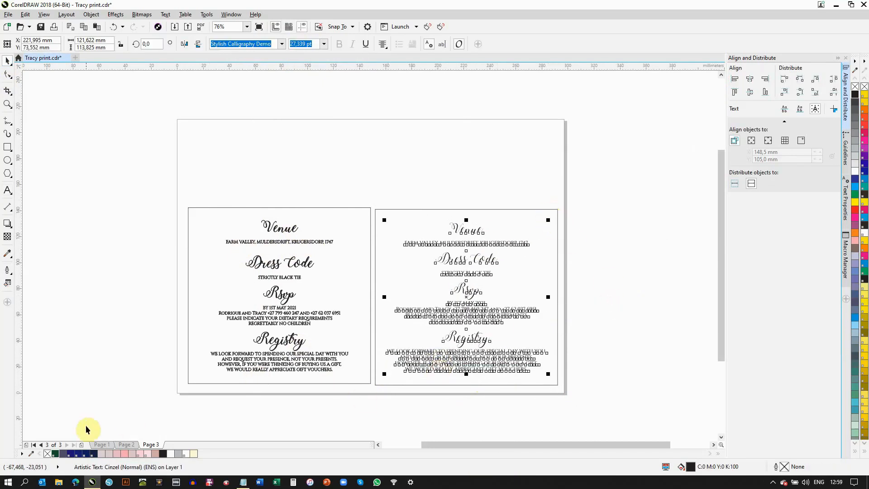
{"action": "left_click", "coordinate": [55, 454]}
{"action": "left_click", "coordinate": [683, 360]}
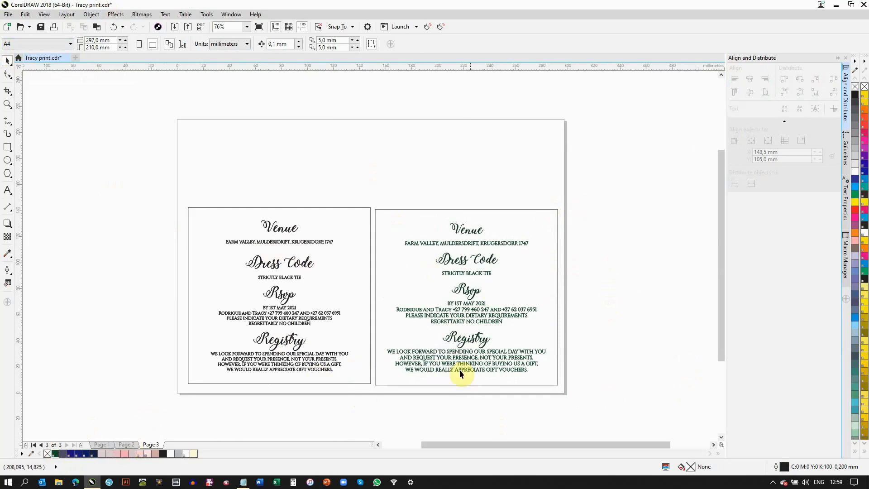
{"action": "left_click", "coordinate": [101, 444]}
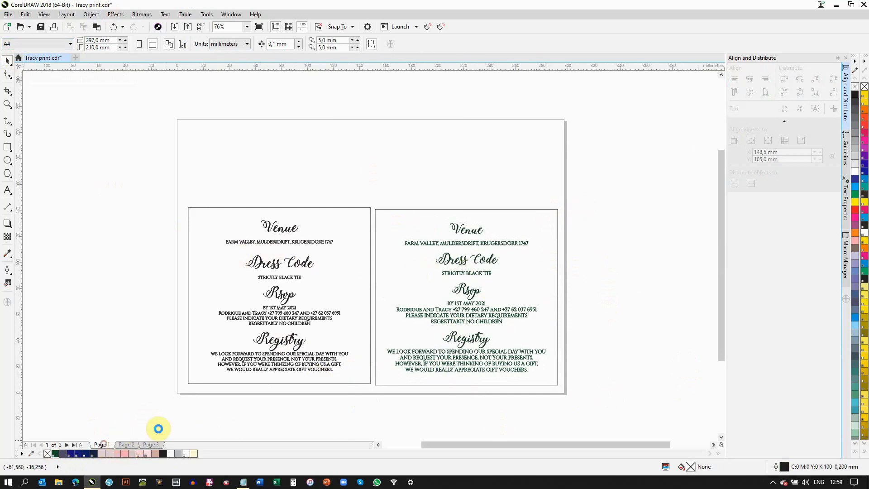